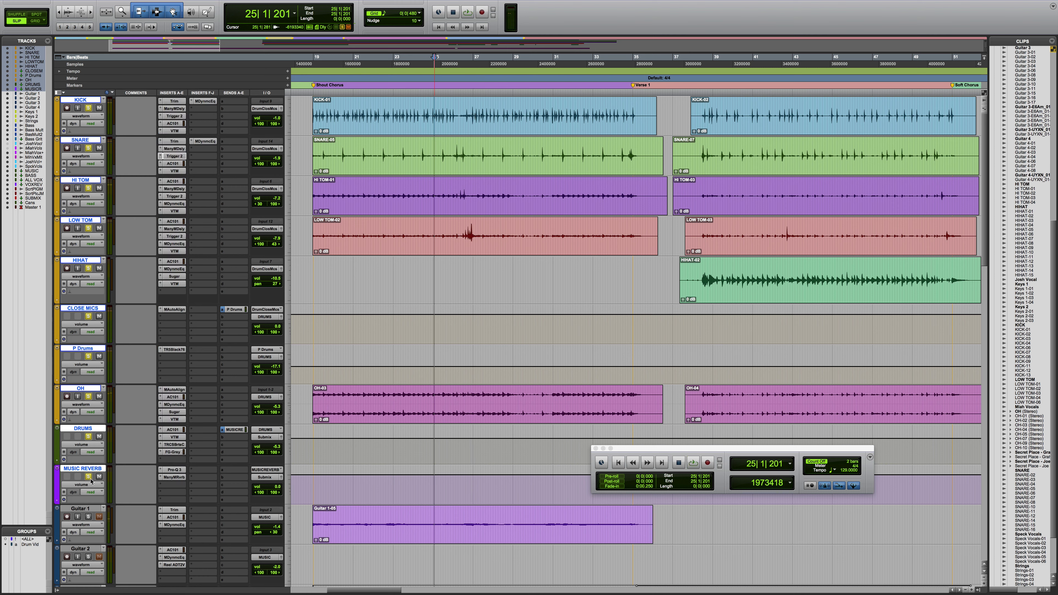
# - Play the full processed drum mix from bar 25, and bypass all inserts on the selected drum tracks
pyautogui.press('space')
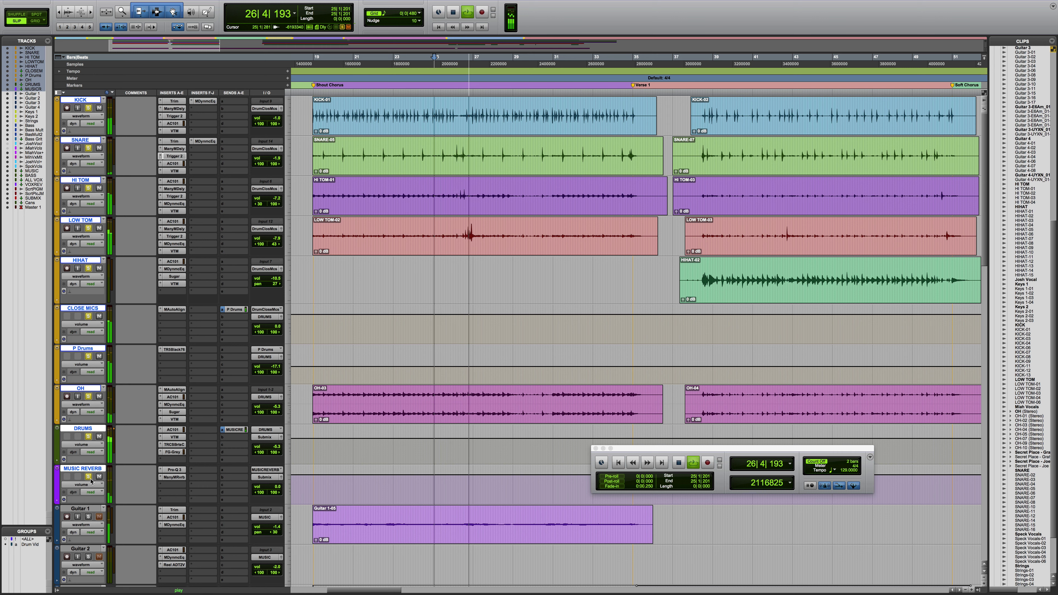
pyautogui.press('space')
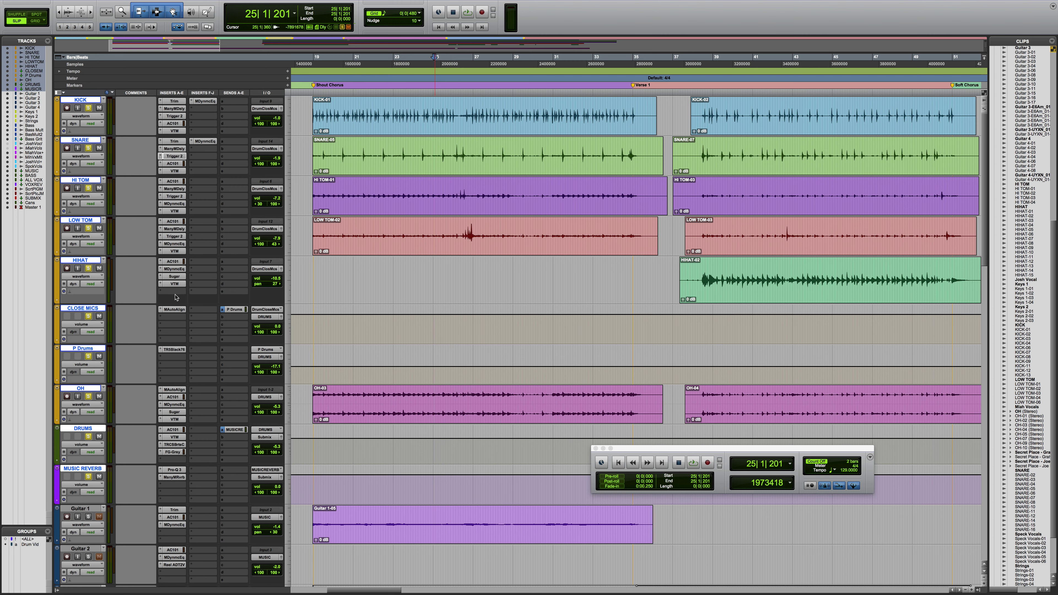
pyautogui.hotkey('shift', 'a')
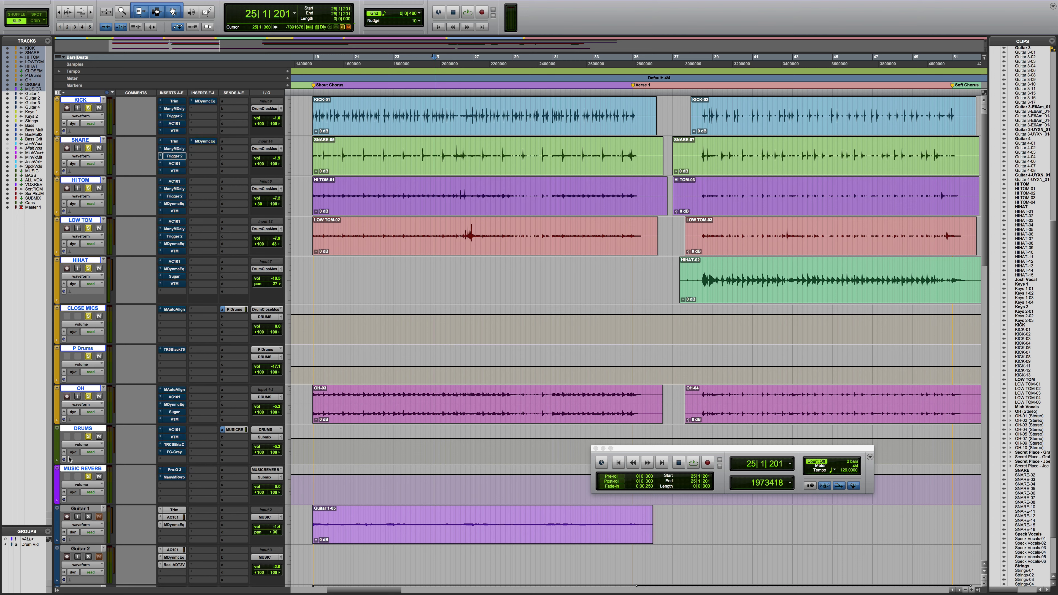
# - Solo the KICK track and play it from bar 27 with its inserts bypassed
pyautogui.click(80, 508)
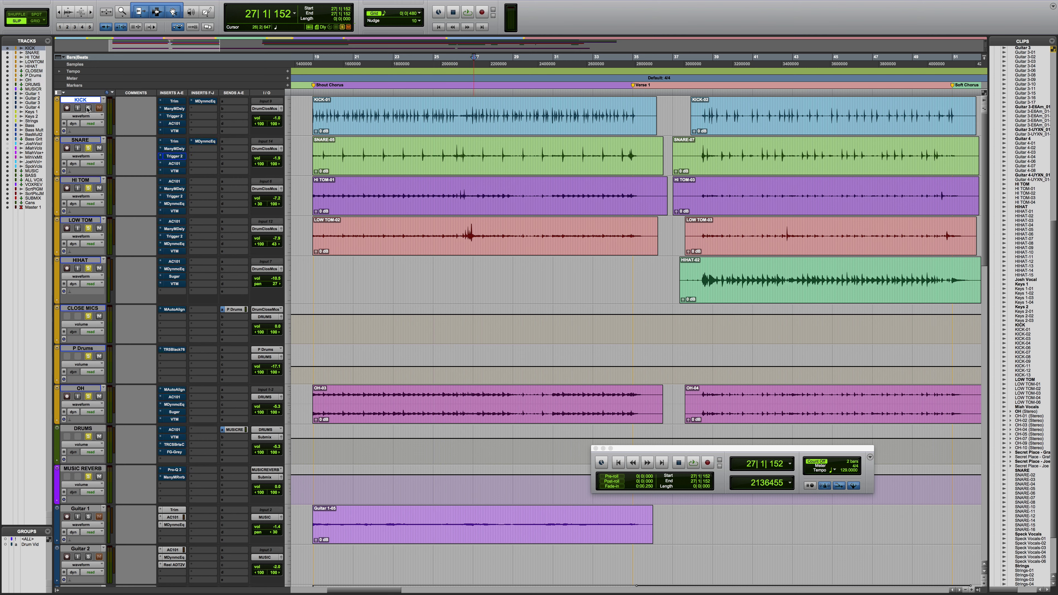
pyautogui.click(88, 108)
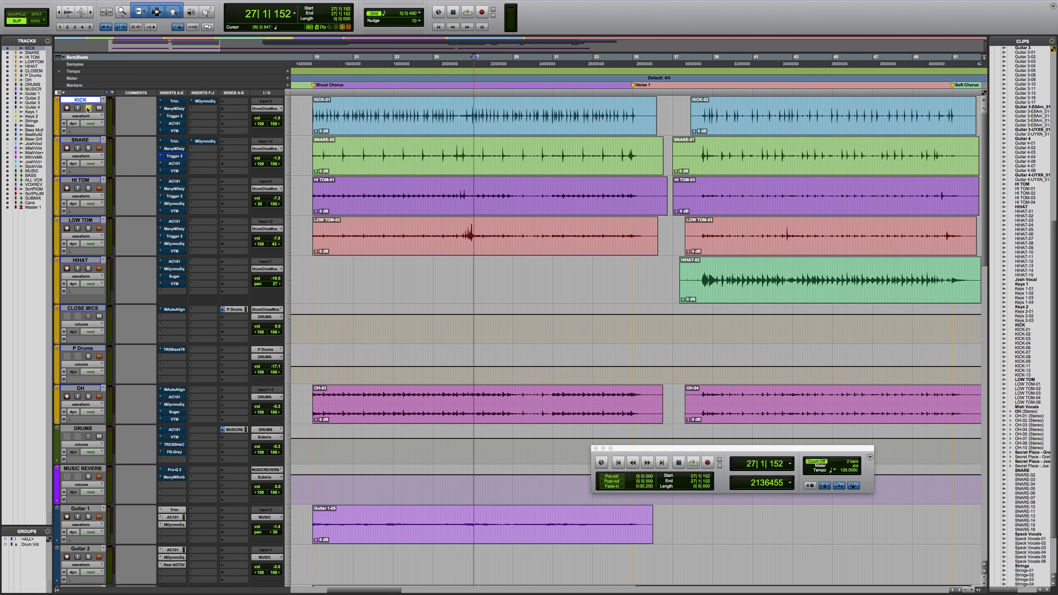
pyautogui.press('space')
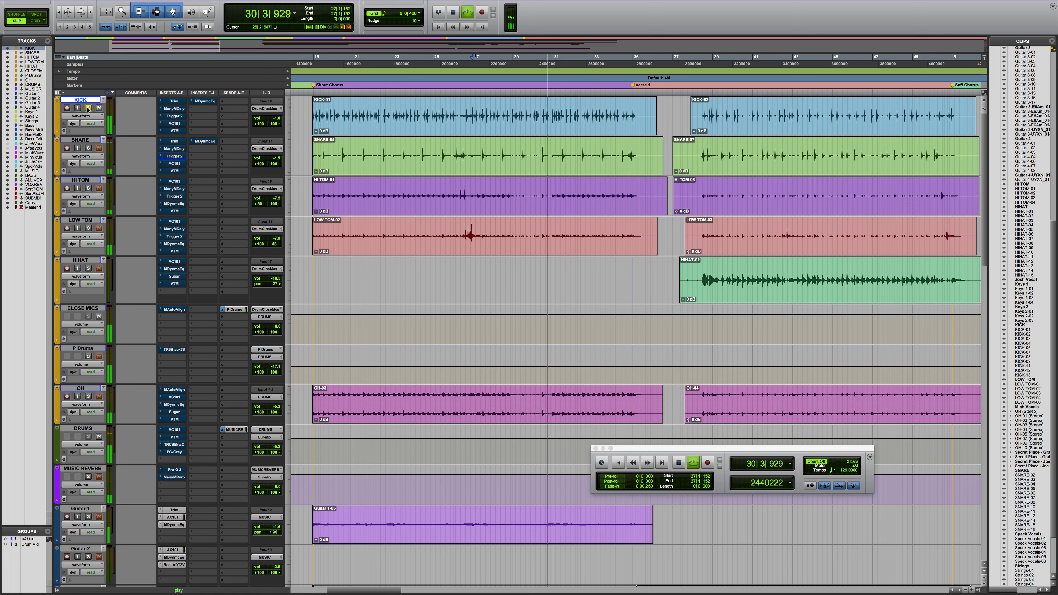
pyautogui.press('space')
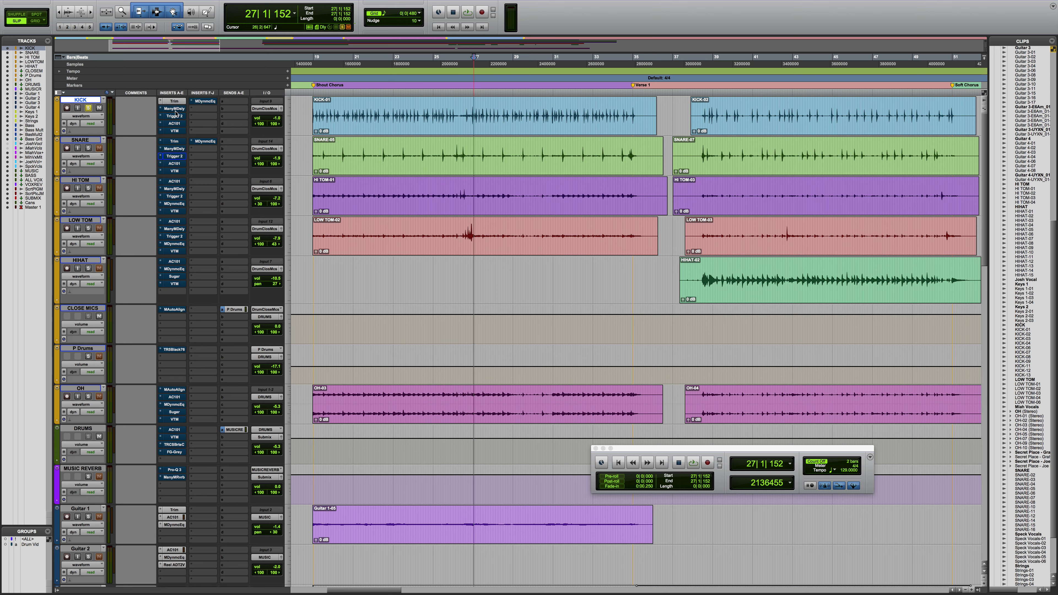
# - Enable the Manny Marroquin Delay on KICK, and take Trigger 2 out of bypass during playback to compare the sound
pyautogui.click(179, 109)
pyautogui.moveTo(539, 284); pyautogui.dragTo(493, 229)
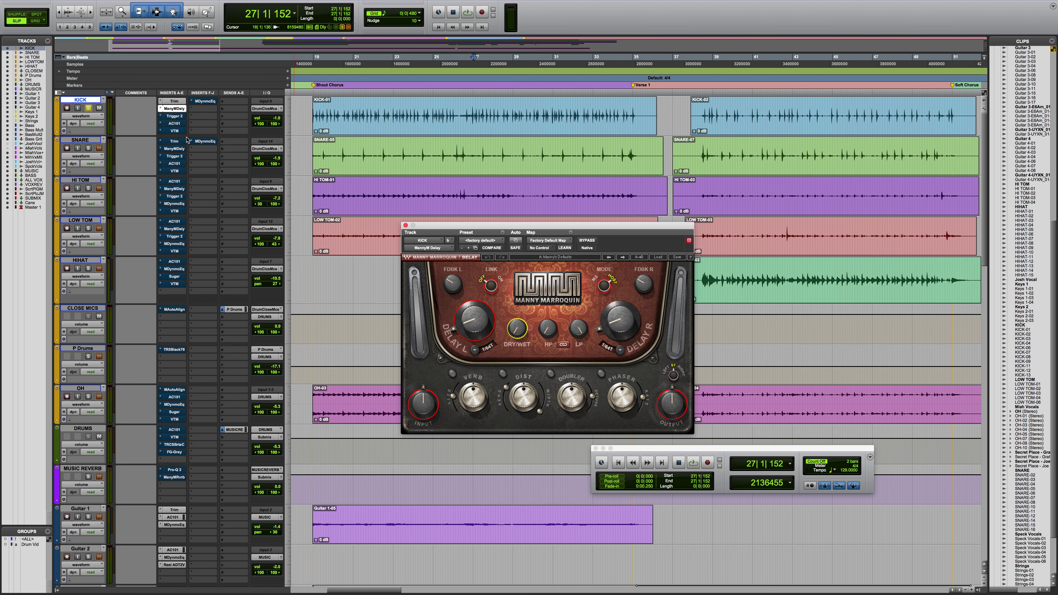
pyautogui.click(178, 116)
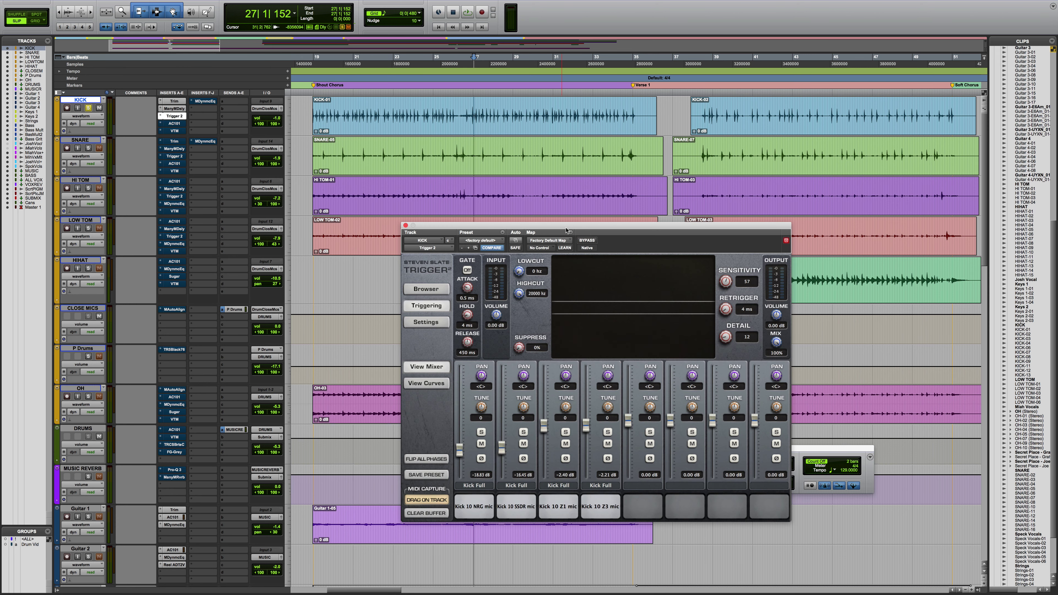
pyautogui.moveTo(567, 230); pyautogui.dragTo(528, 187)
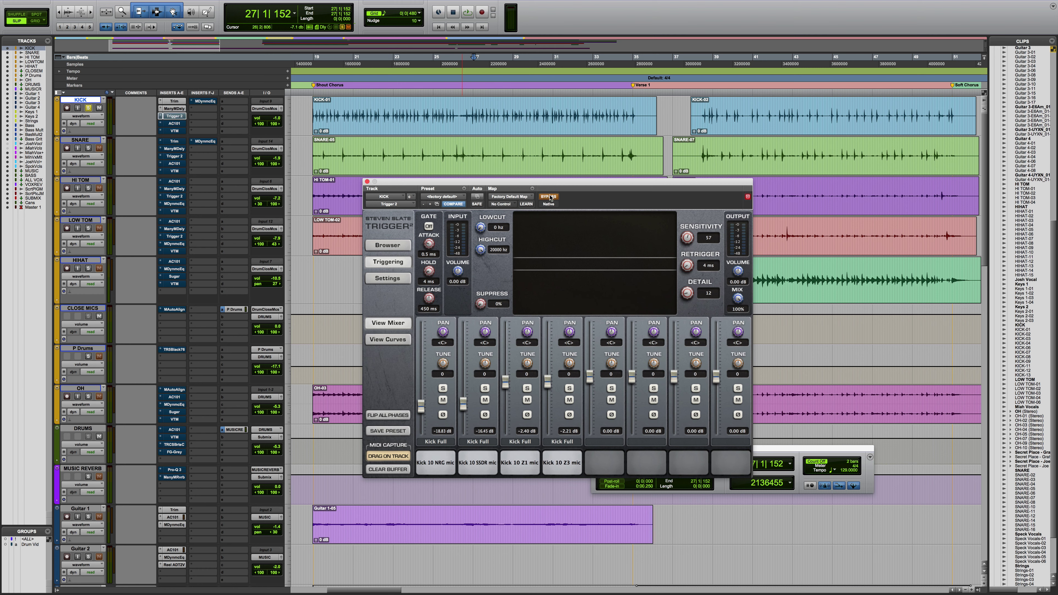
pyautogui.press('space')
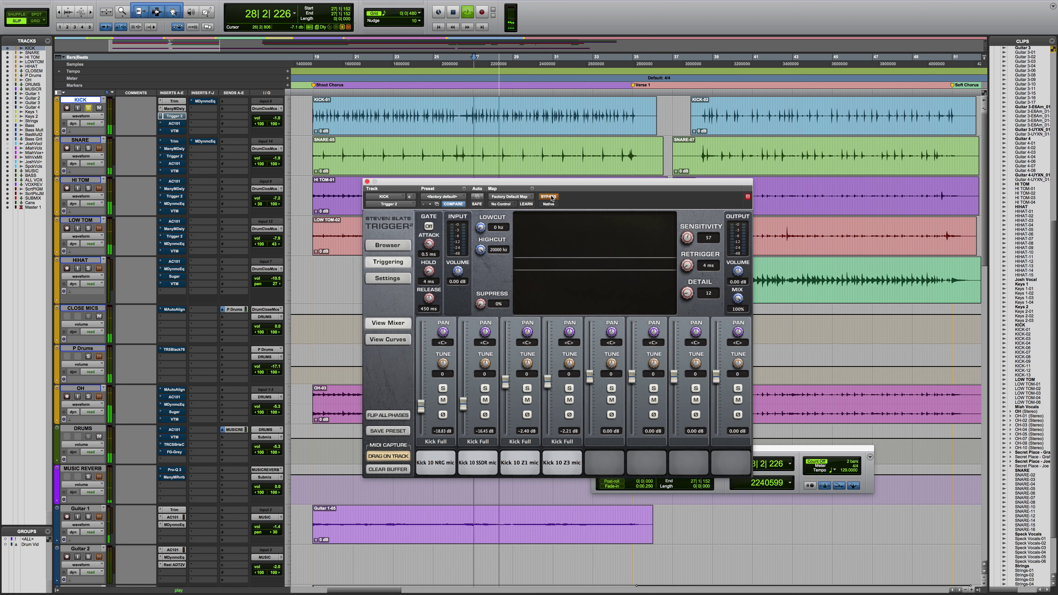
pyautogui.click(549, 196)
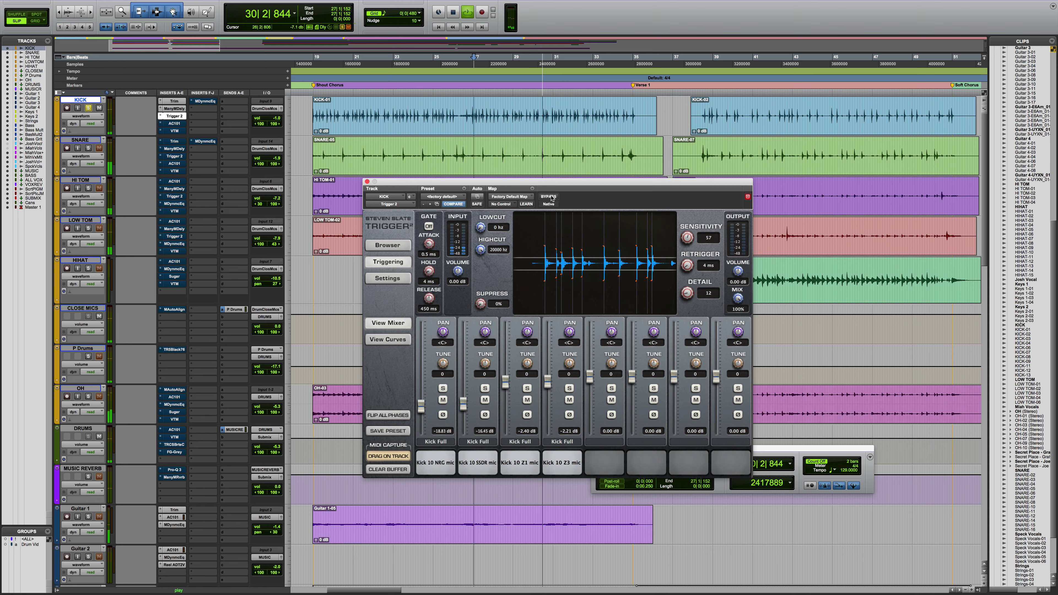
pyautogui.press('space')
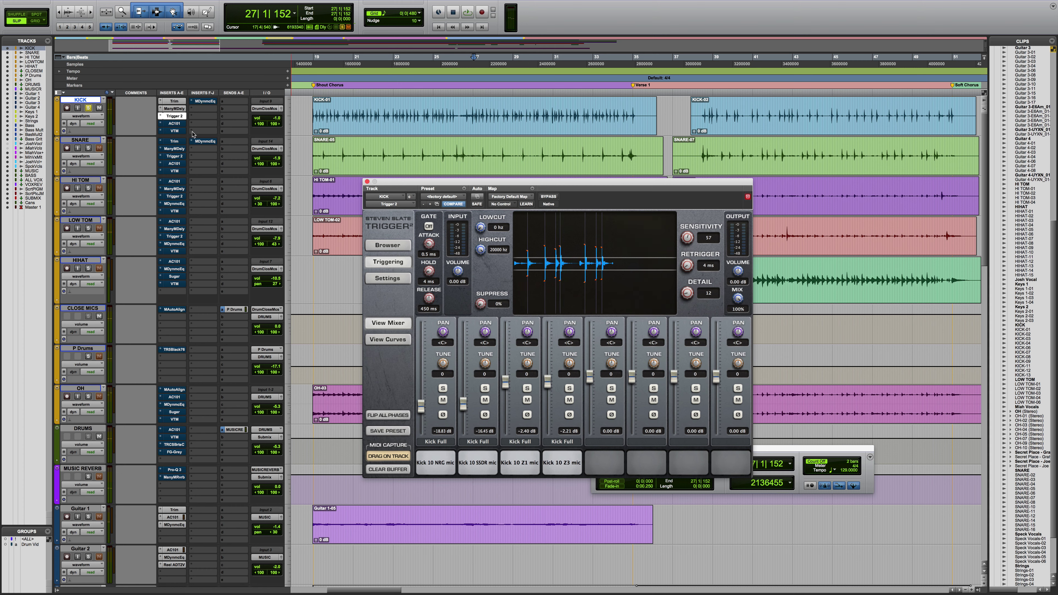
# - Enable the Analog Channel AC101 on KICK, comparing bypassed and active sound during playback, and close its window
pyautogui.click(178, 123)
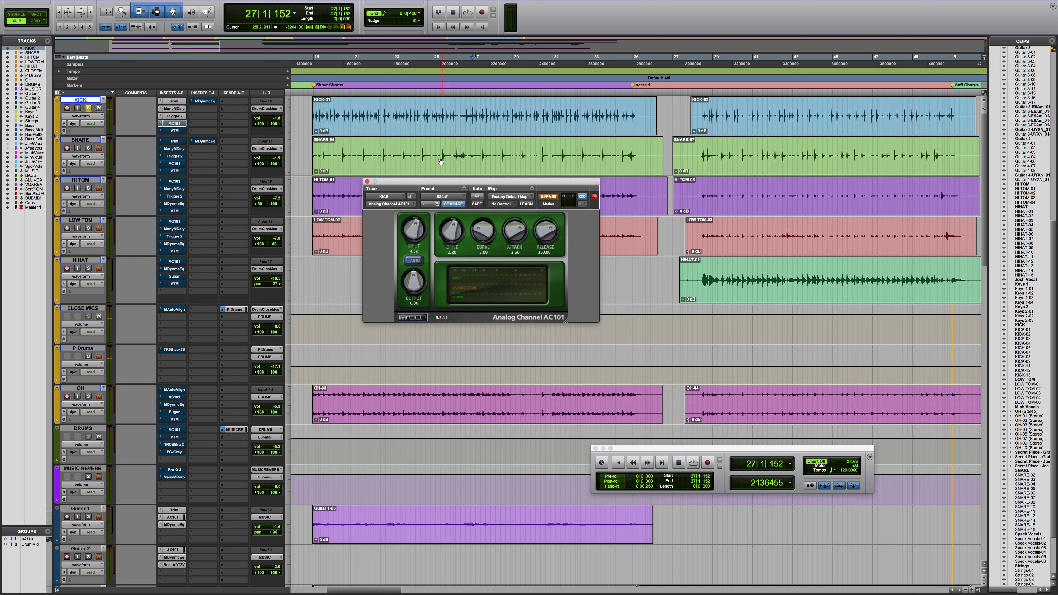
pyautogui.click(549, 197)
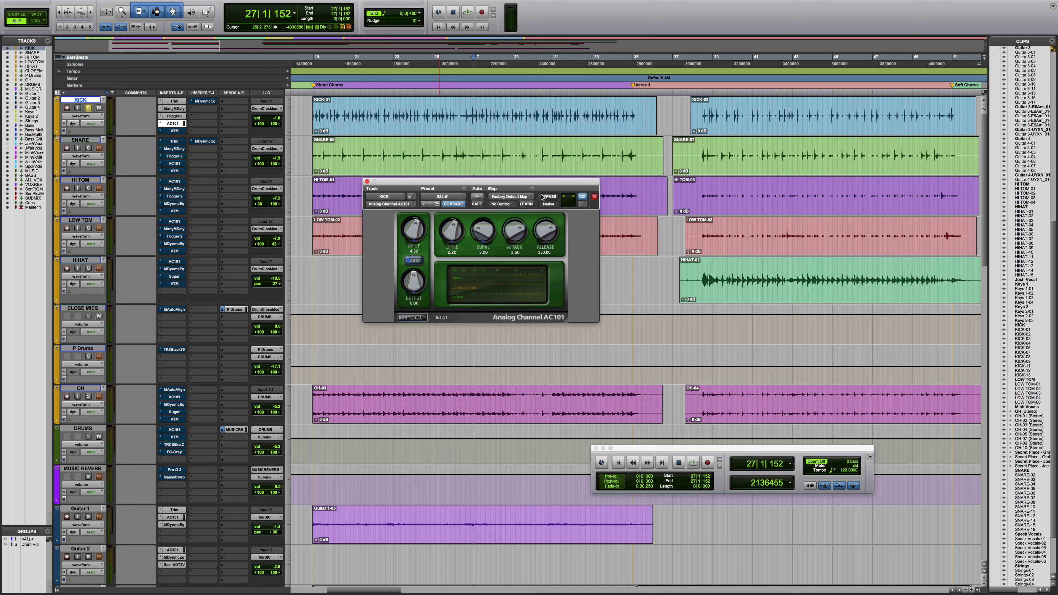
pyautogui.press('space')
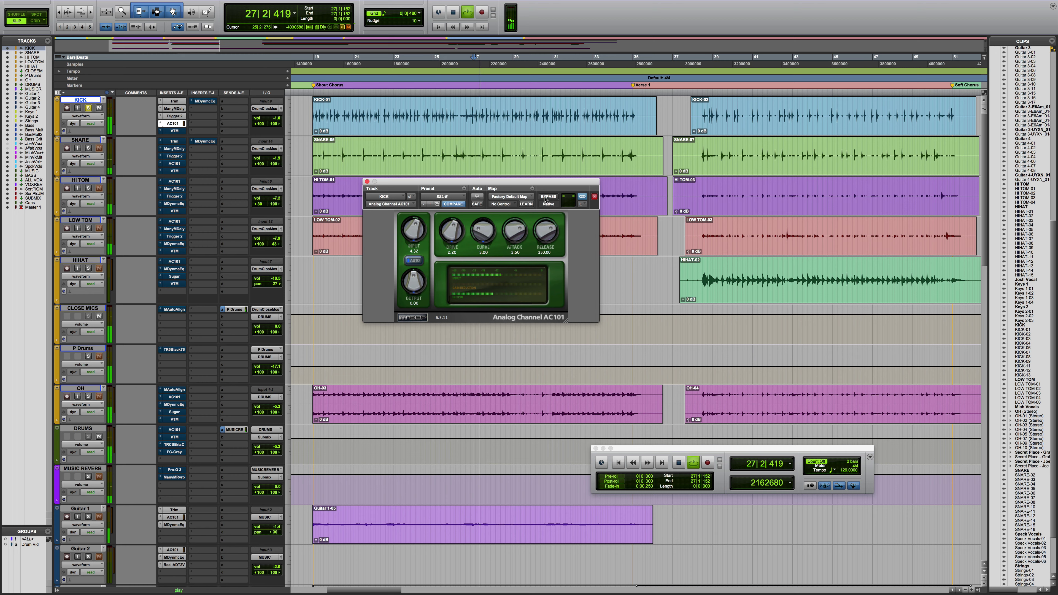
pyautogui.click(548, 196)
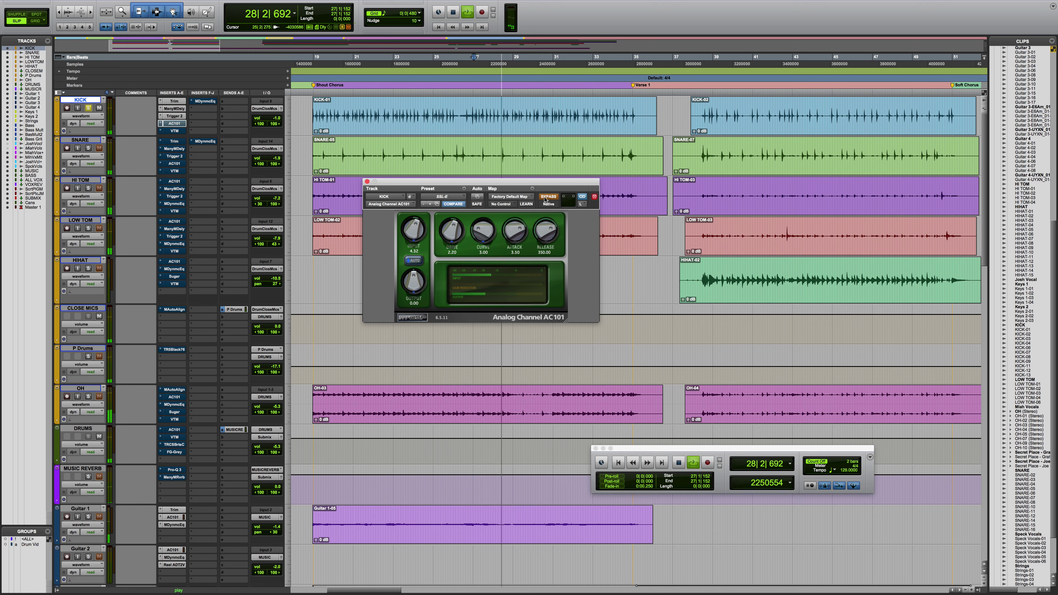
pyautogui.click(546, 199)
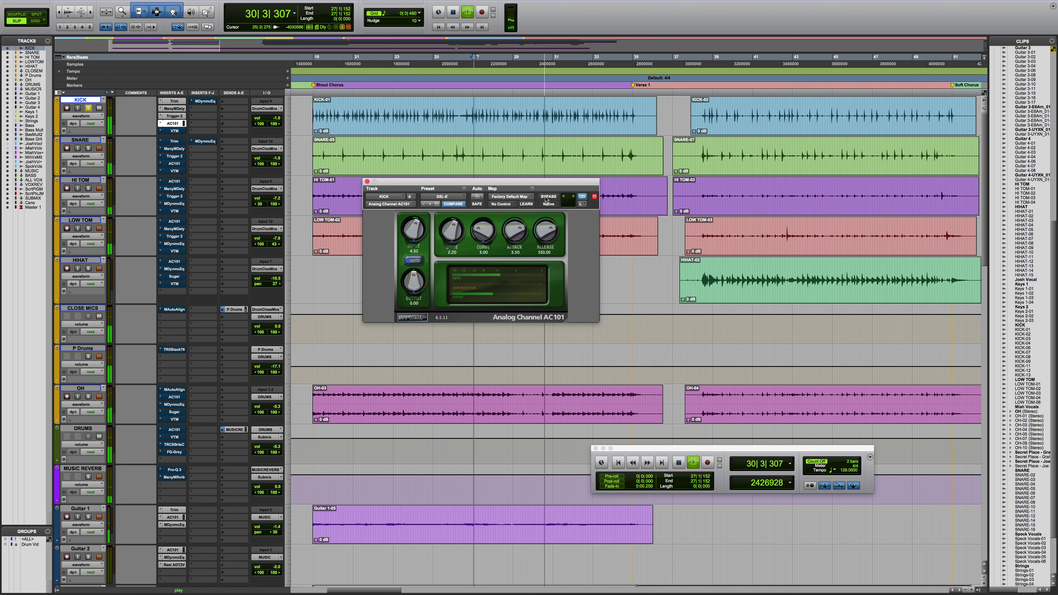
pyautogui.press('space')
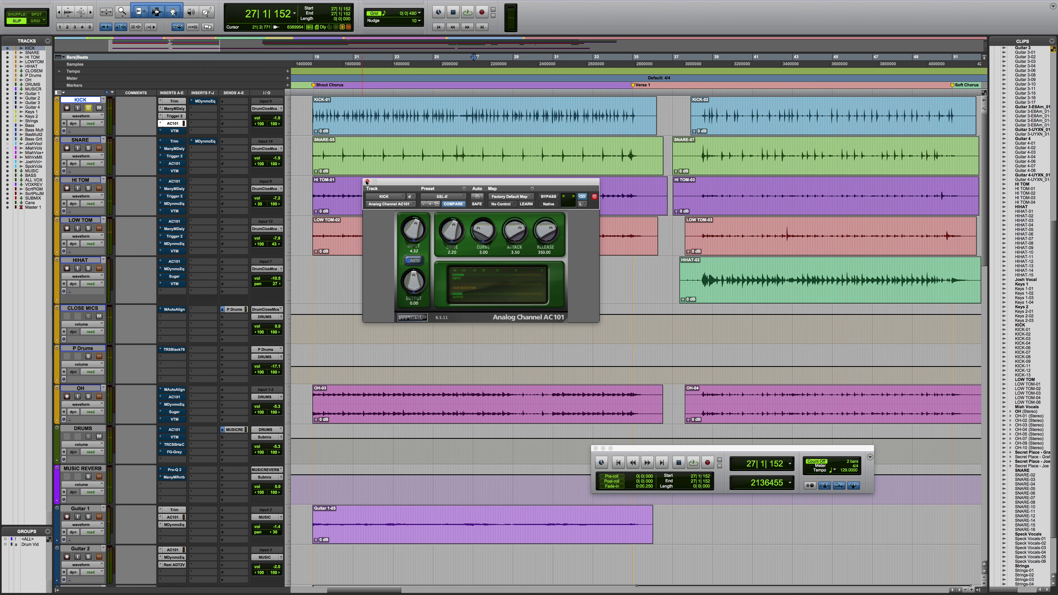
pyautogui.click(367, 181)
# - Enable Virtual Tape Machines on KICK, comparing bypassed and active sound during playback, and close its window
pyautogui.click(173, 131)
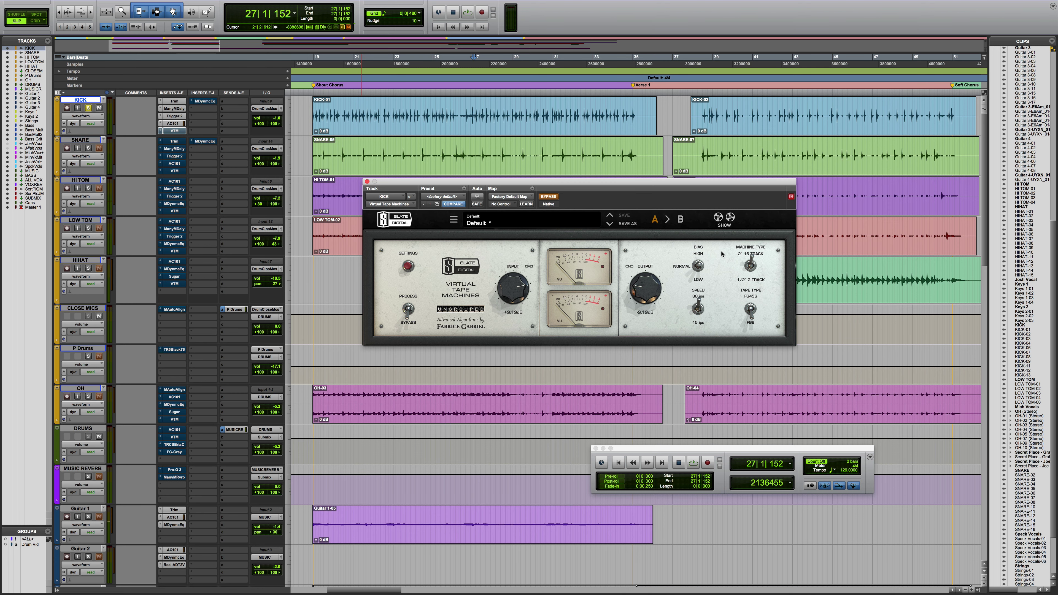
pyautogui.click(549, 196)
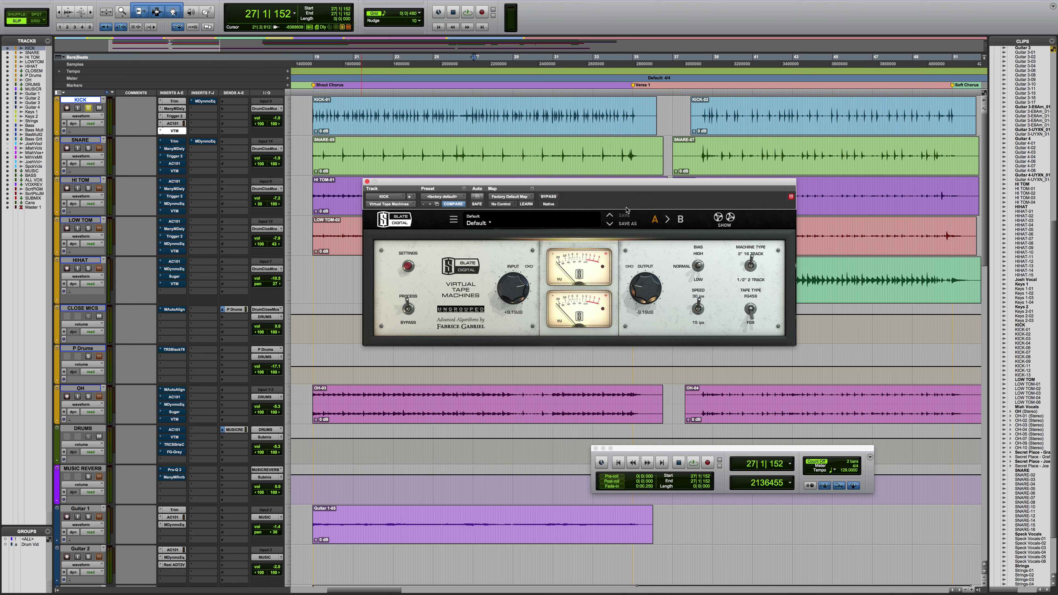
pyautogui.click(548, 196)
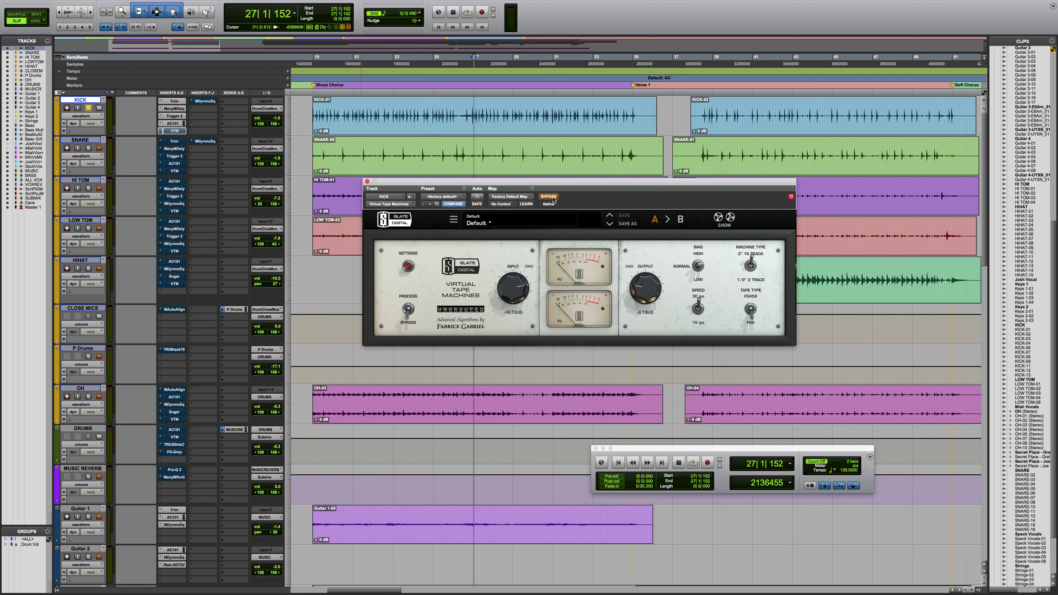
pyautogui.press('space')
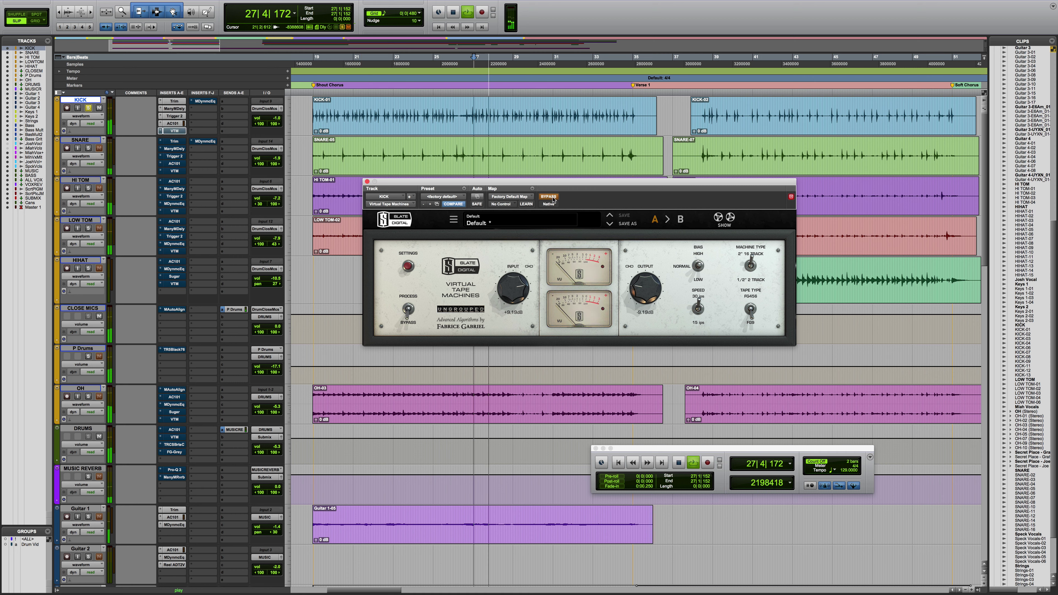
pyautogui.click(553, 198)
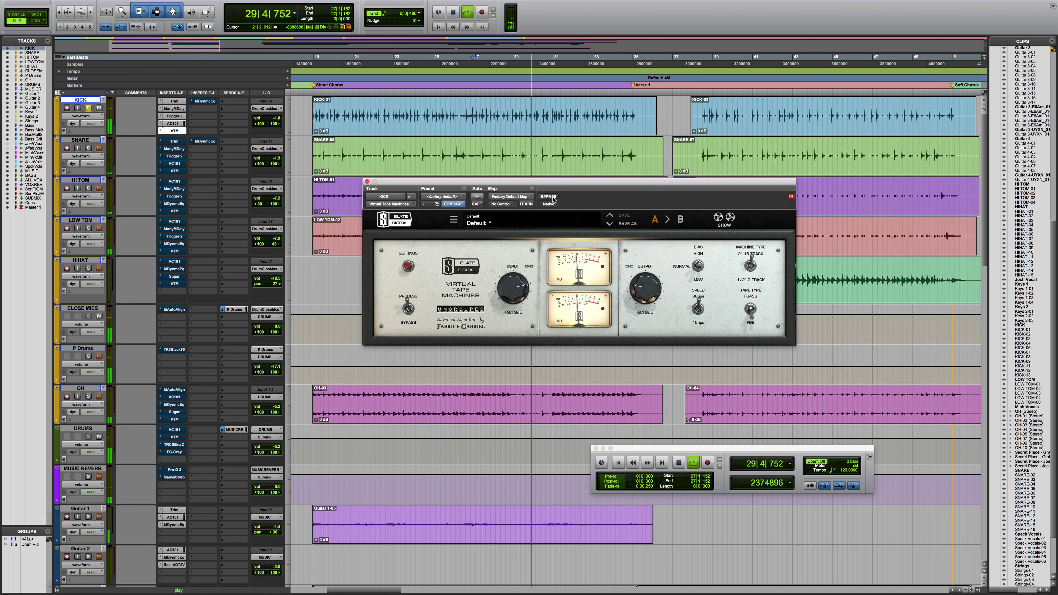
pyautogui.press('space')
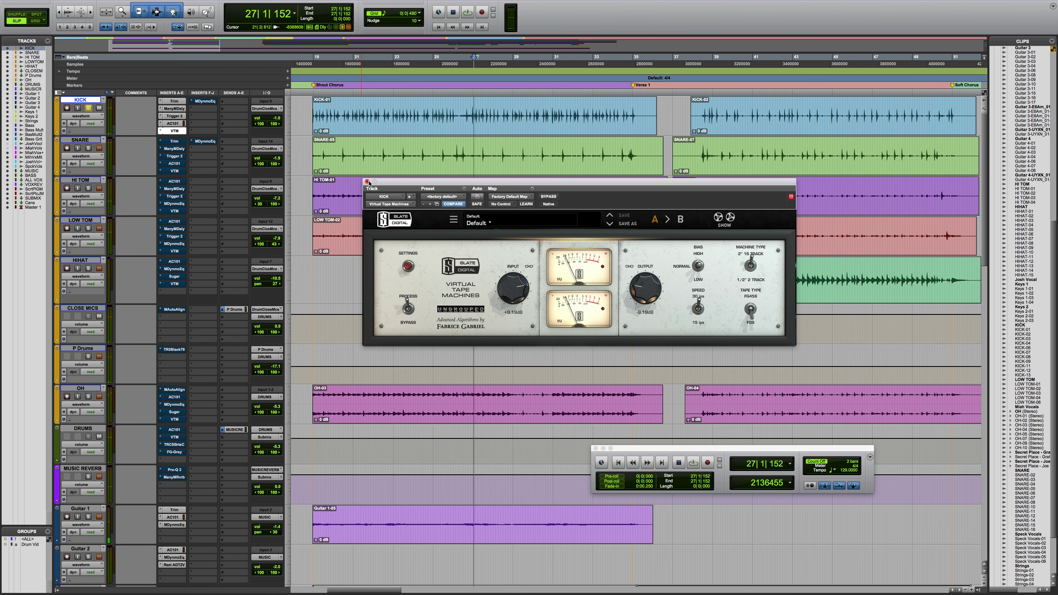
pyautogui.click(367, 181)
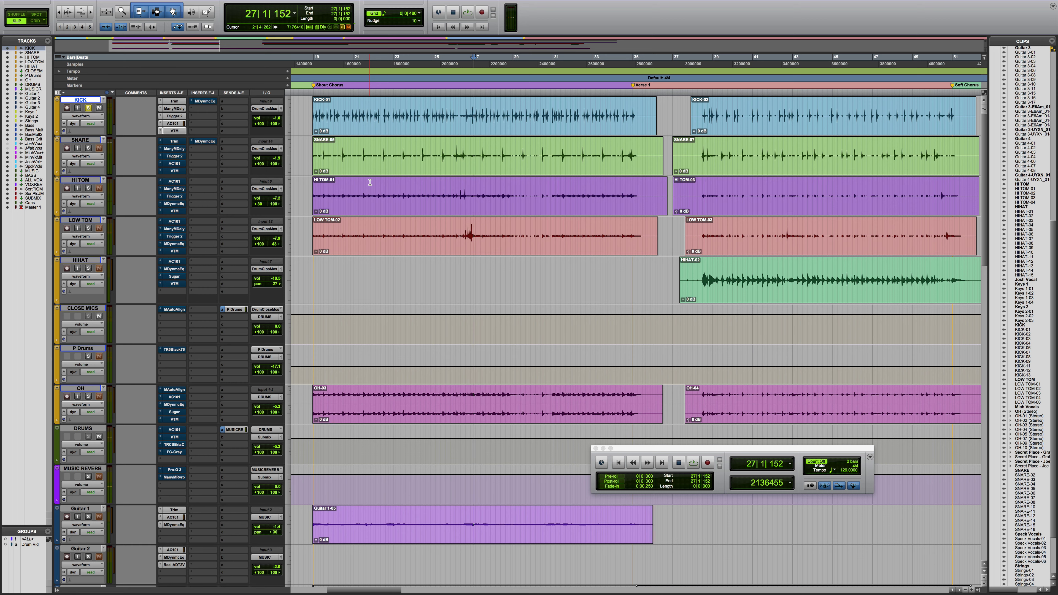
# - Take the MDynamicEq on KICK out of bypass during playback to compare the sound, and close its window
pyautogui.click(206, 101)
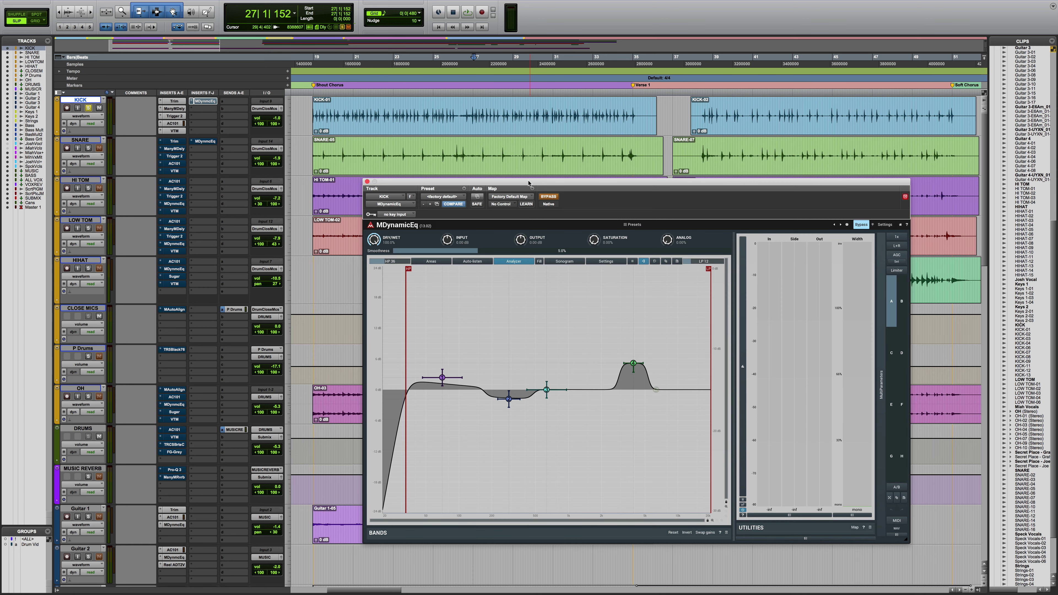
pyautogui.moveTo(528, 184); pyautogui.dragTo(400, 102)
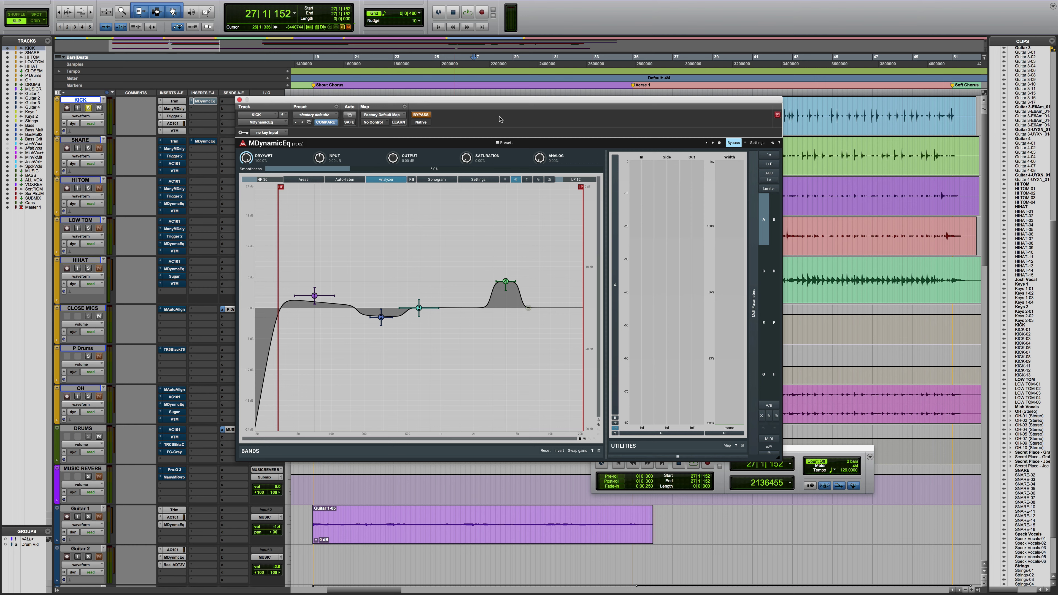
pyautogui.press('space')
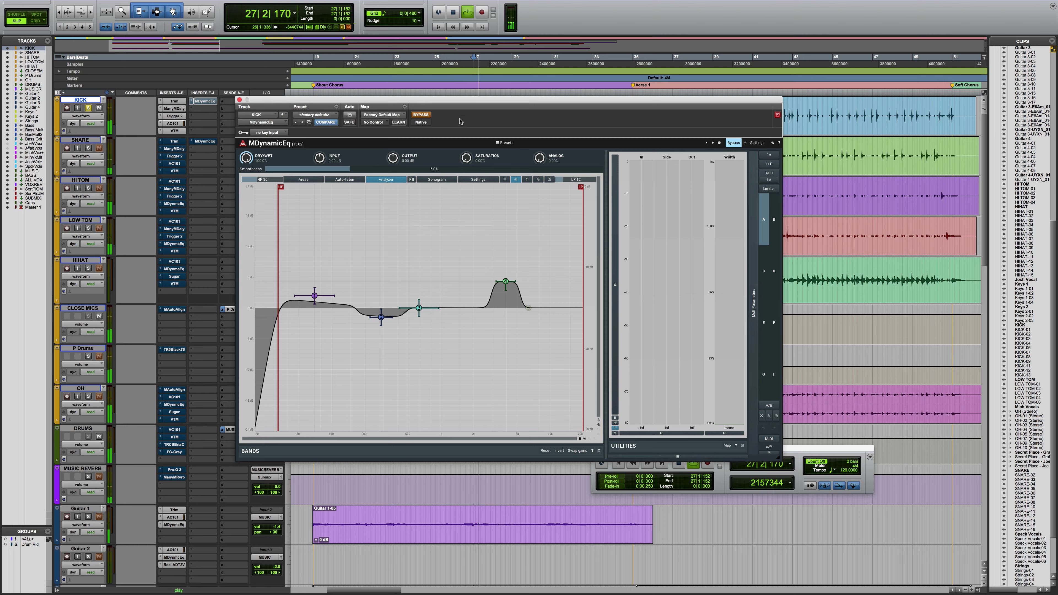
pyautogui.click(421, 115)
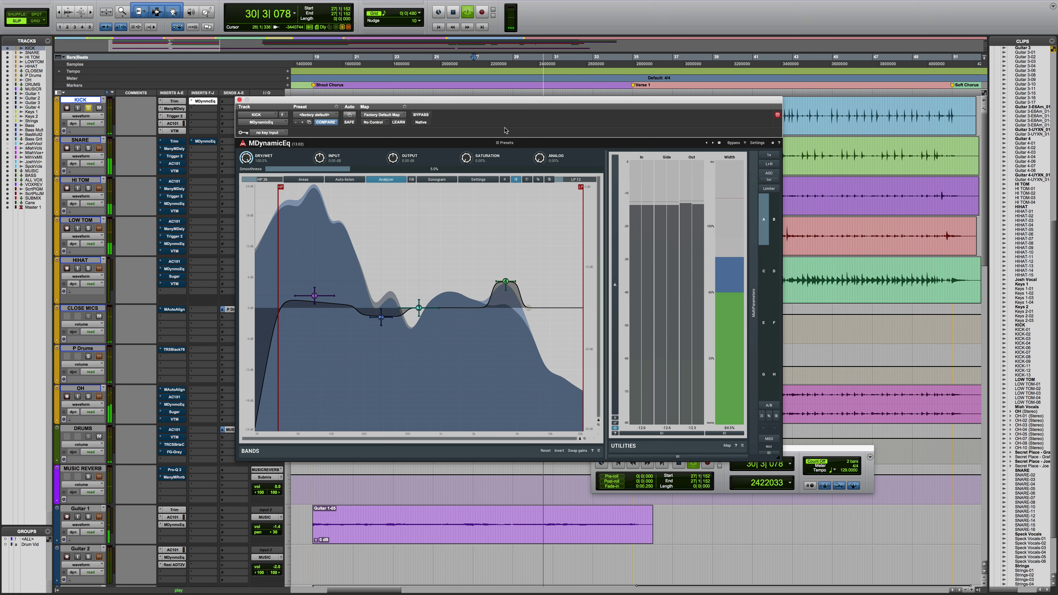
pyautogui.press('space')
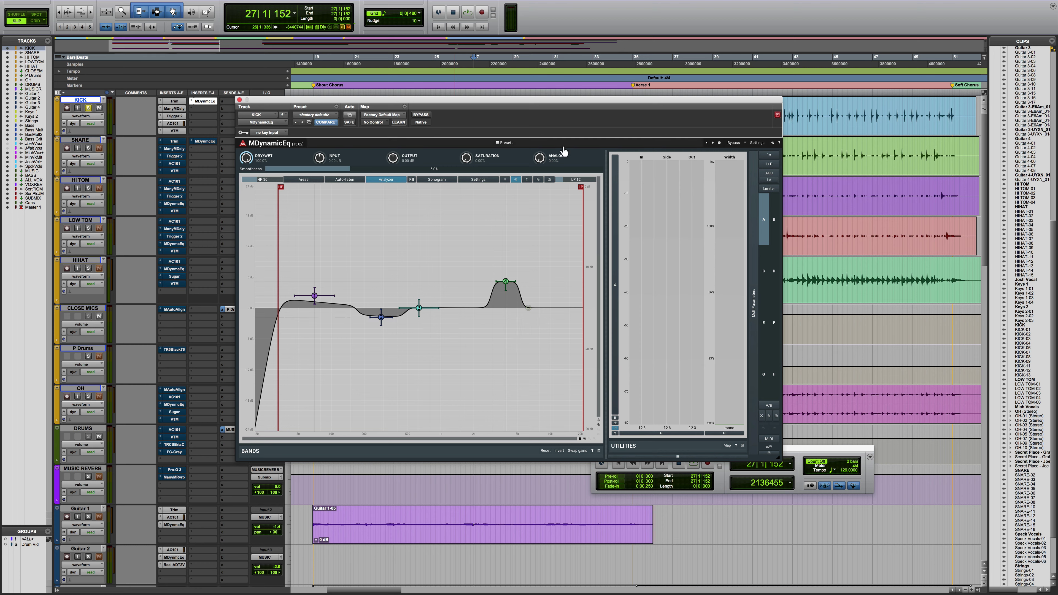
pyautogui.click(240, 100)
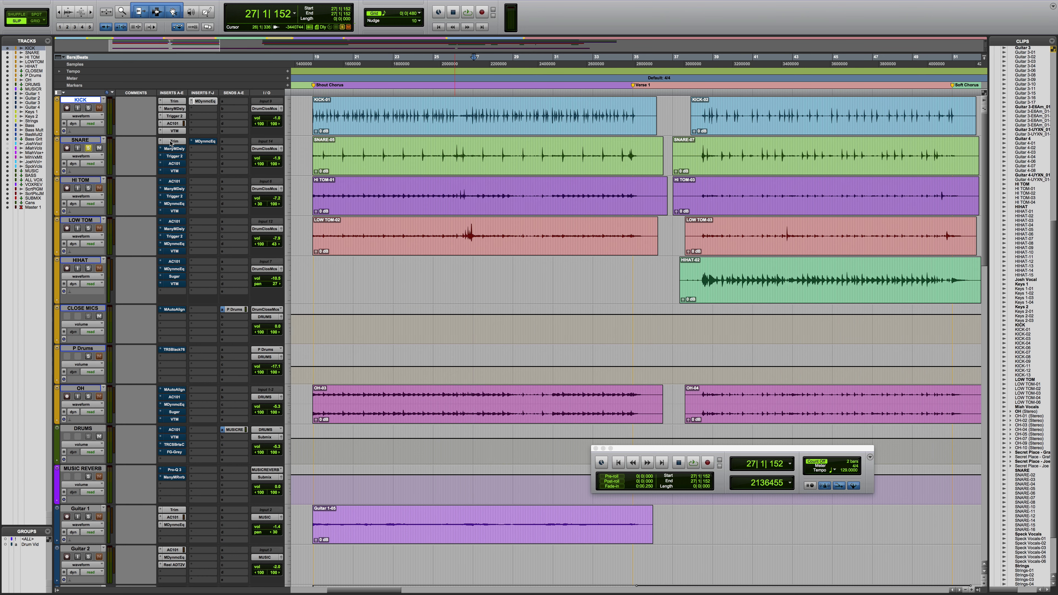
# - Enable the Manny Marroquin Delay and Trigger 2 on SNARE, comparing Trigger 2 bypassed and active during playback, and close its window
pyautogui.keyDown('super'); pyautogui.click(175, 149); pyautogui.keyUp('super')
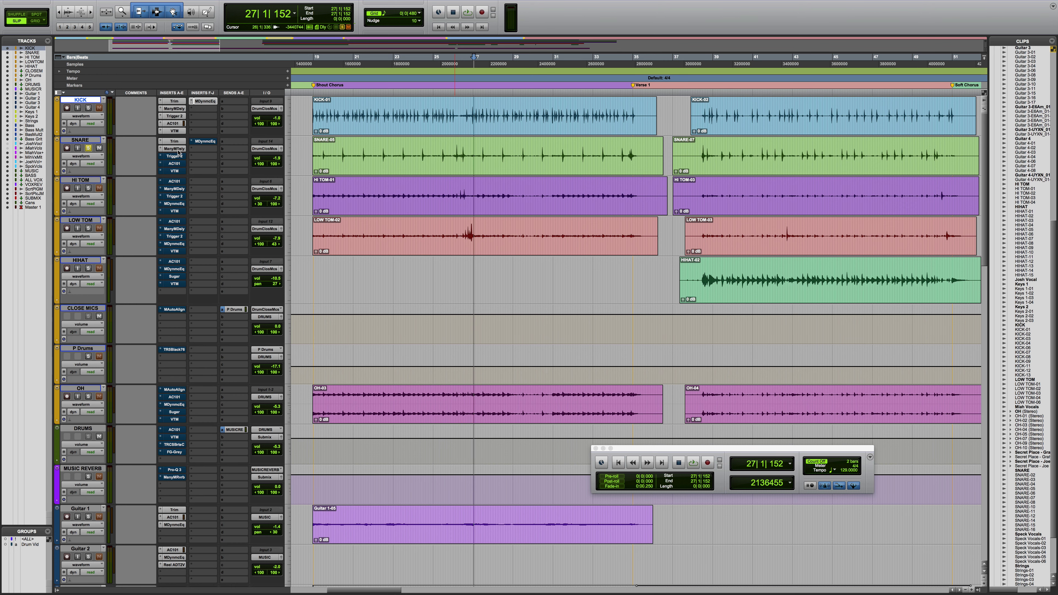
pyautogui.click(175, 156)
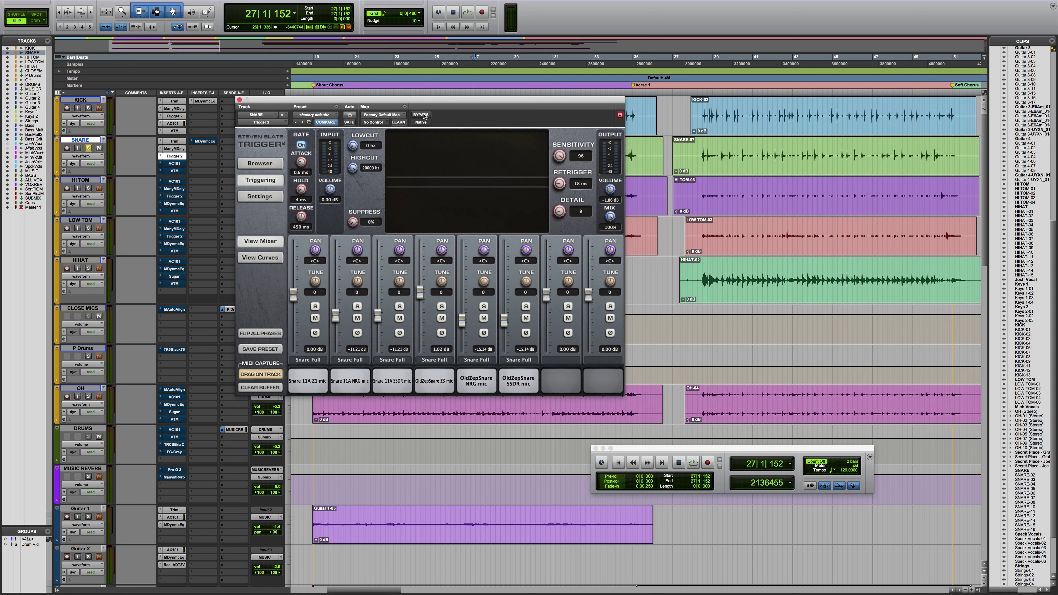
pyautogui.press('space')
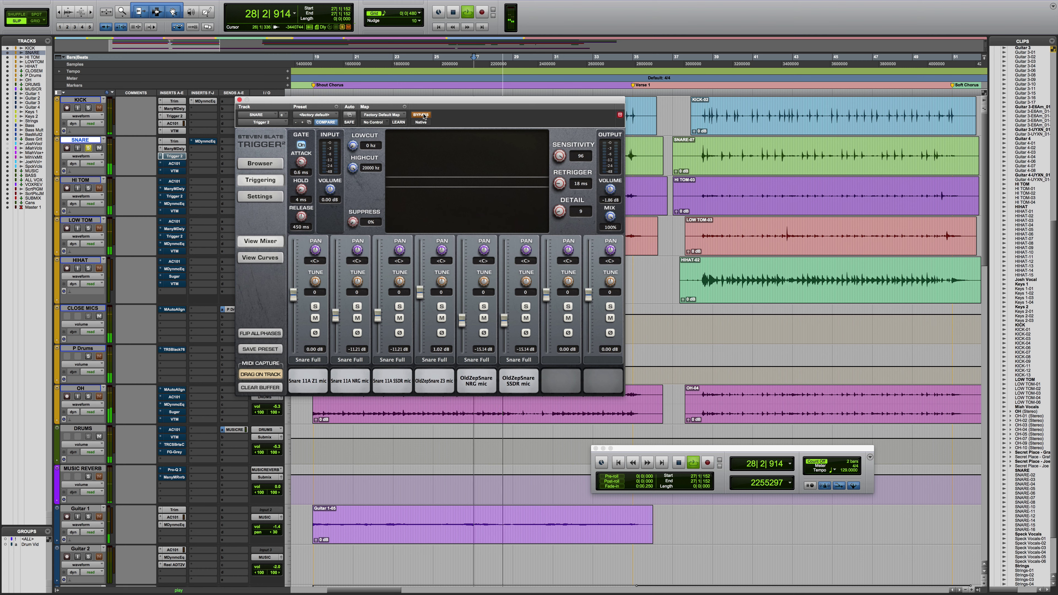
pyautogui.click(424, 116)
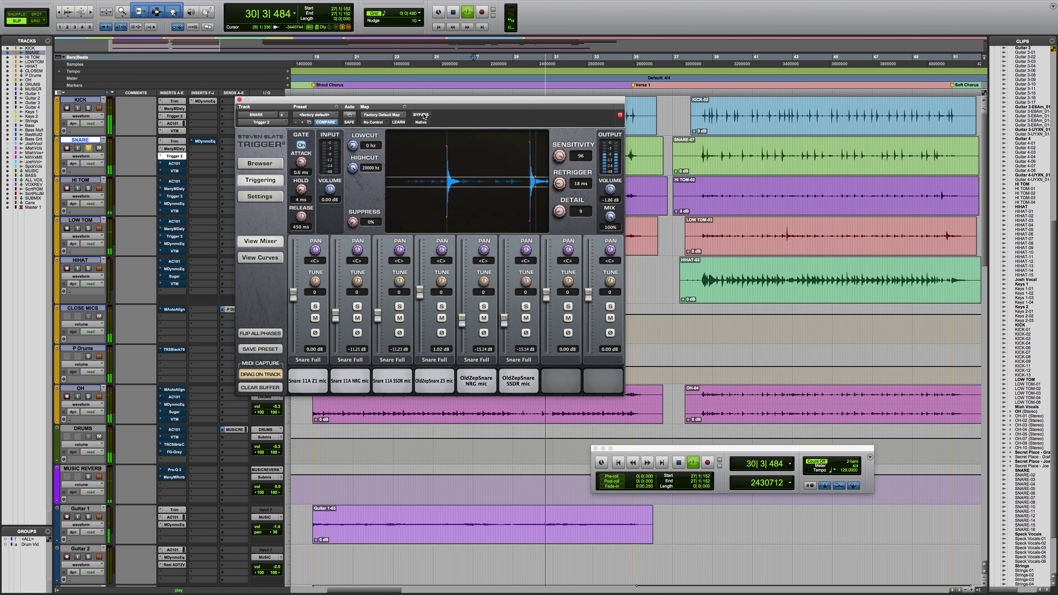
pyautogui.press('space')
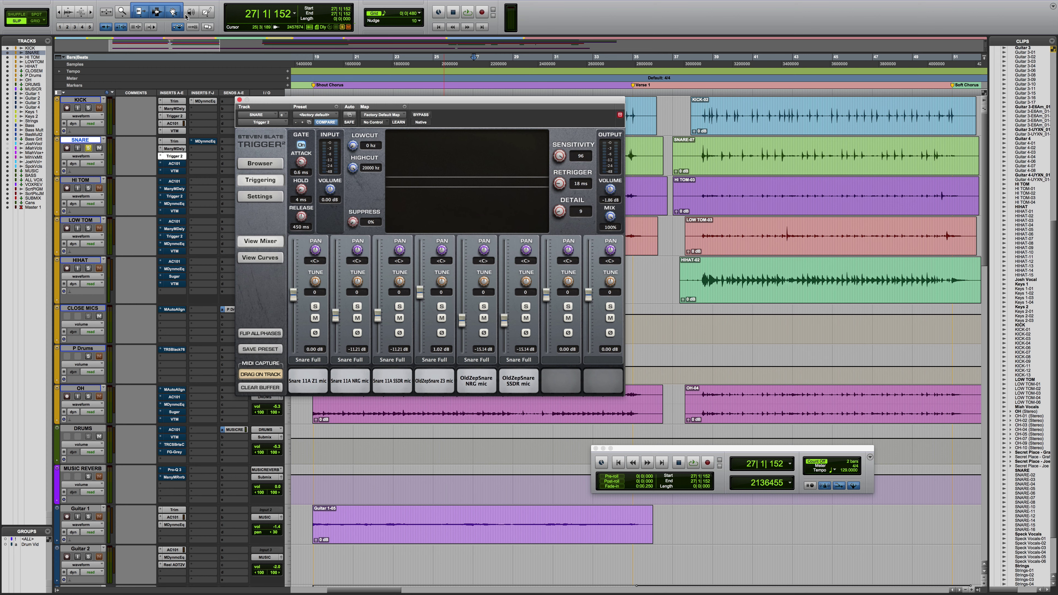
pyautogui.click(239, 100)
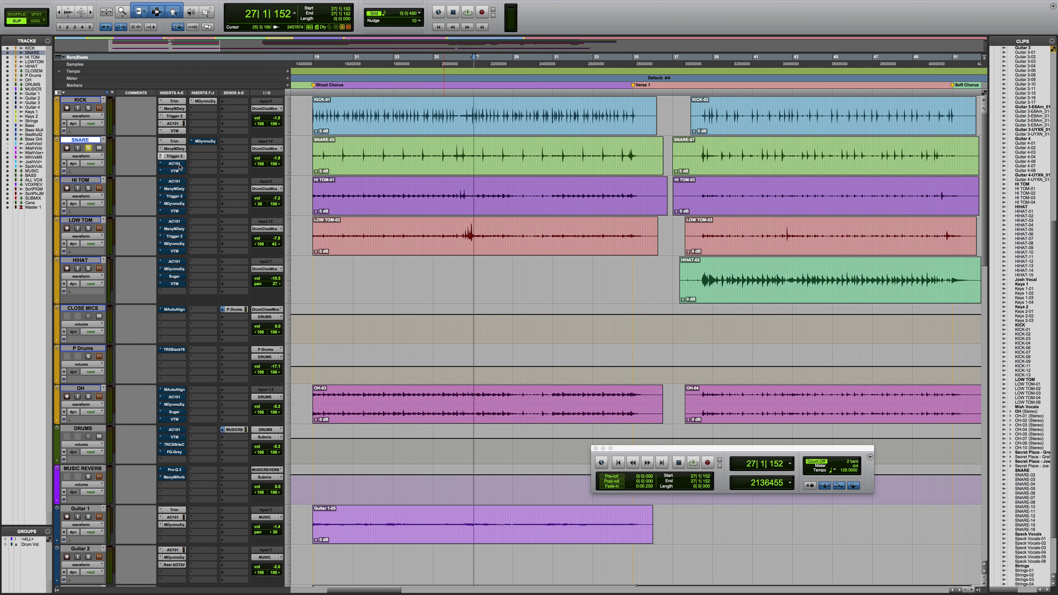
# - Enable the Analog Channel AC101 and Virtual Tape Machines on SNARE, and close the plugin window
pyautogui.click(179, 163)
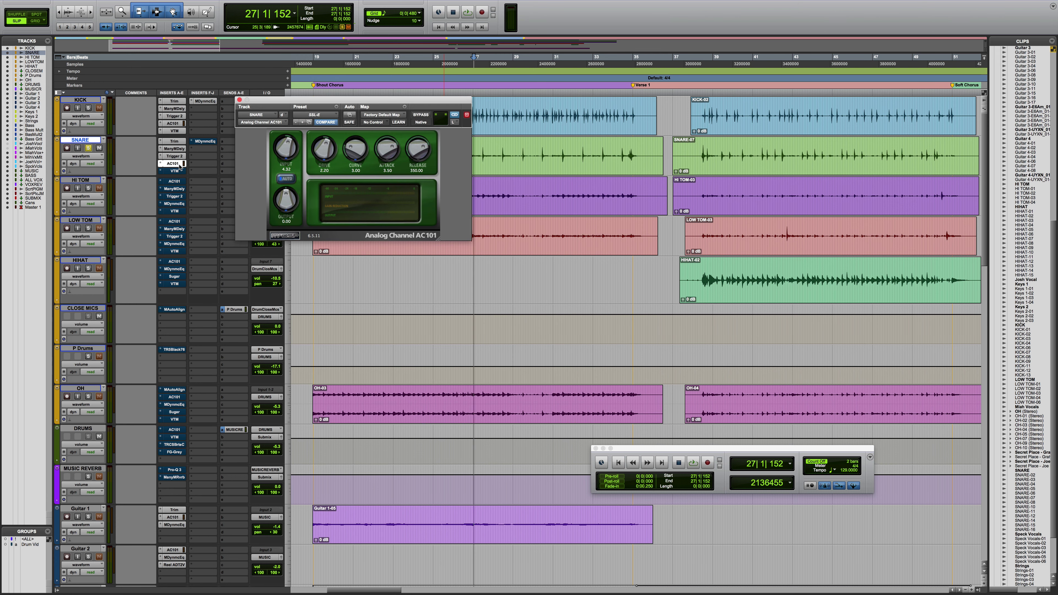
pyautogui.click(179, 170)
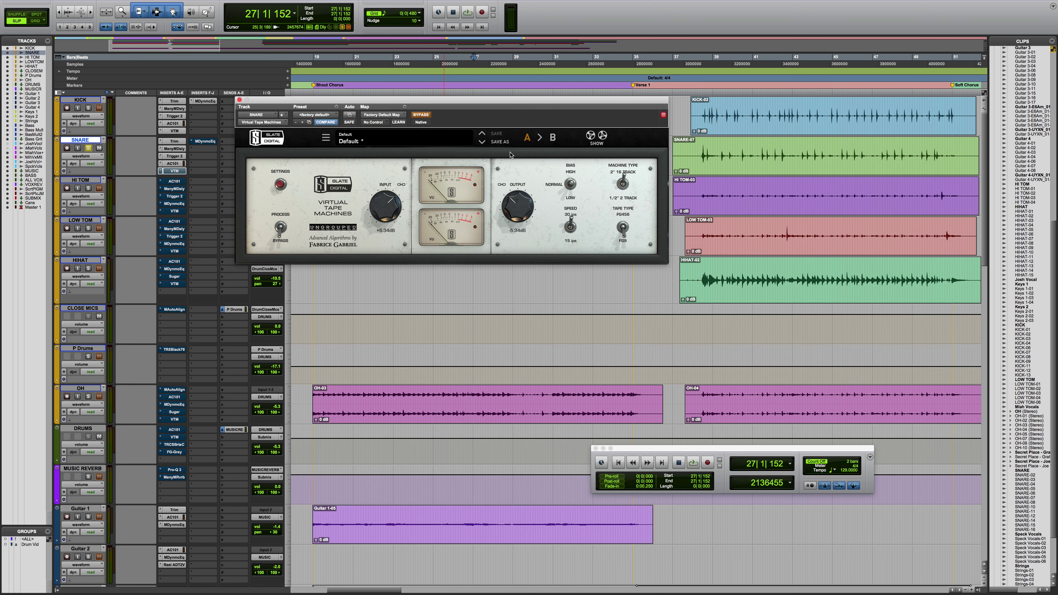
pyautogui.click(418, 116)
pyautogui.click(240, 101)
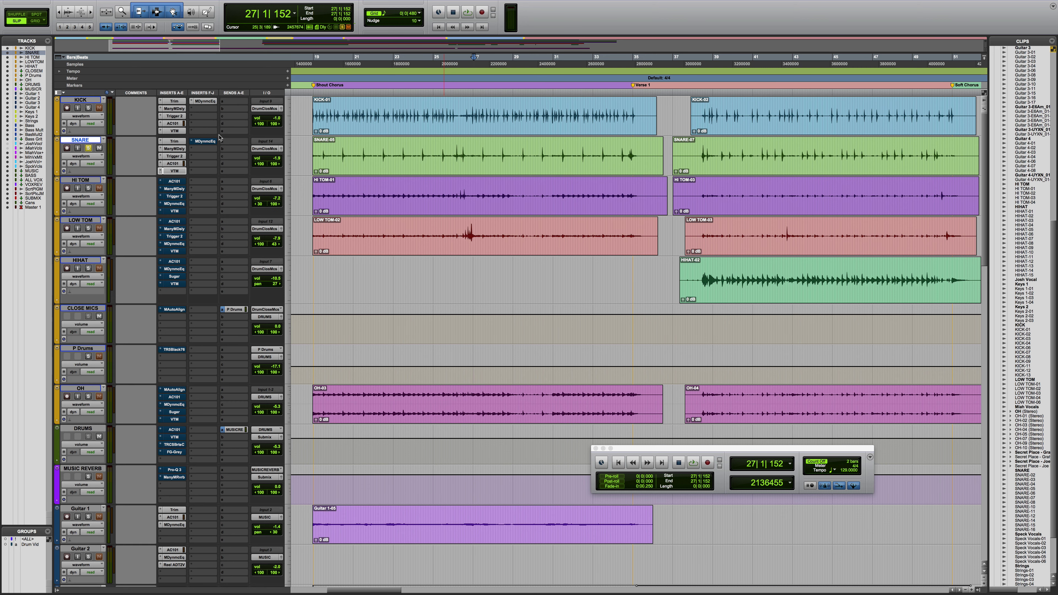
# - Enable the MDynamicEq on SNARE, comparing bypassed and active sound during playback, and close its window
pyautogui.click(205, 141)
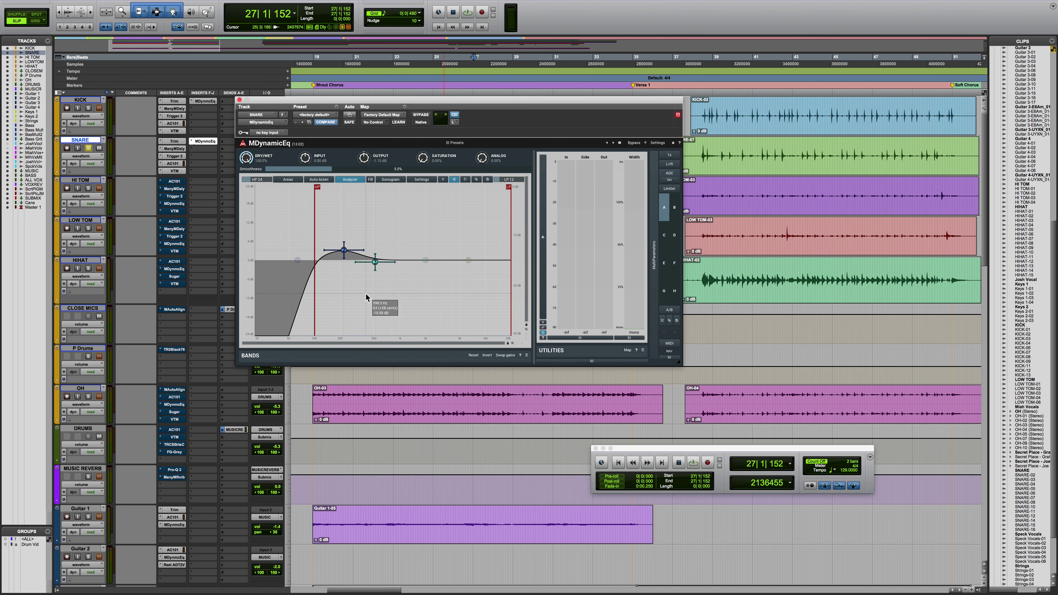
pyautogui.press('space')
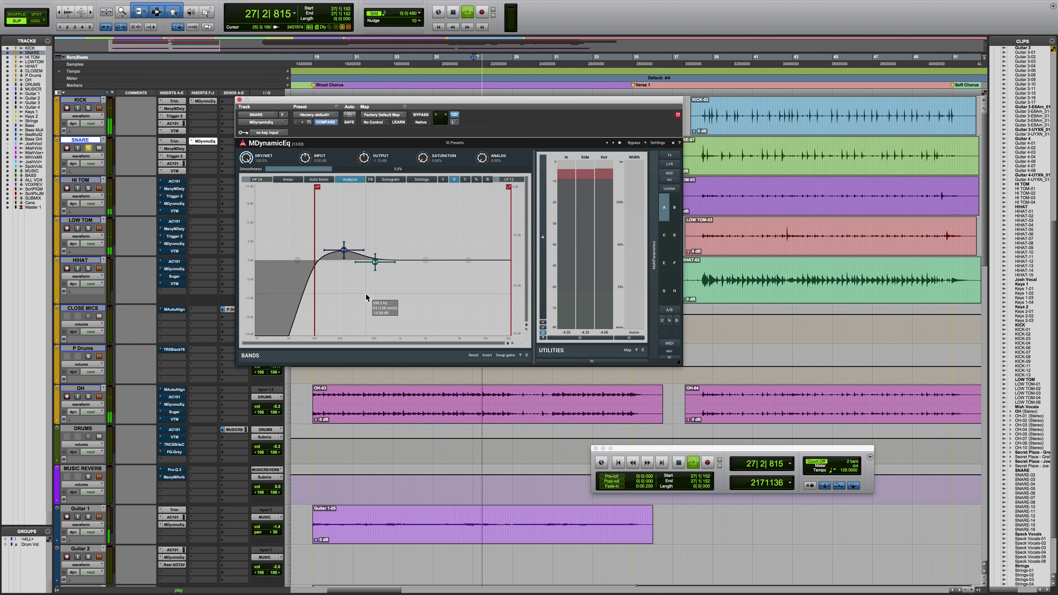
pyautogui.click(421, 115)
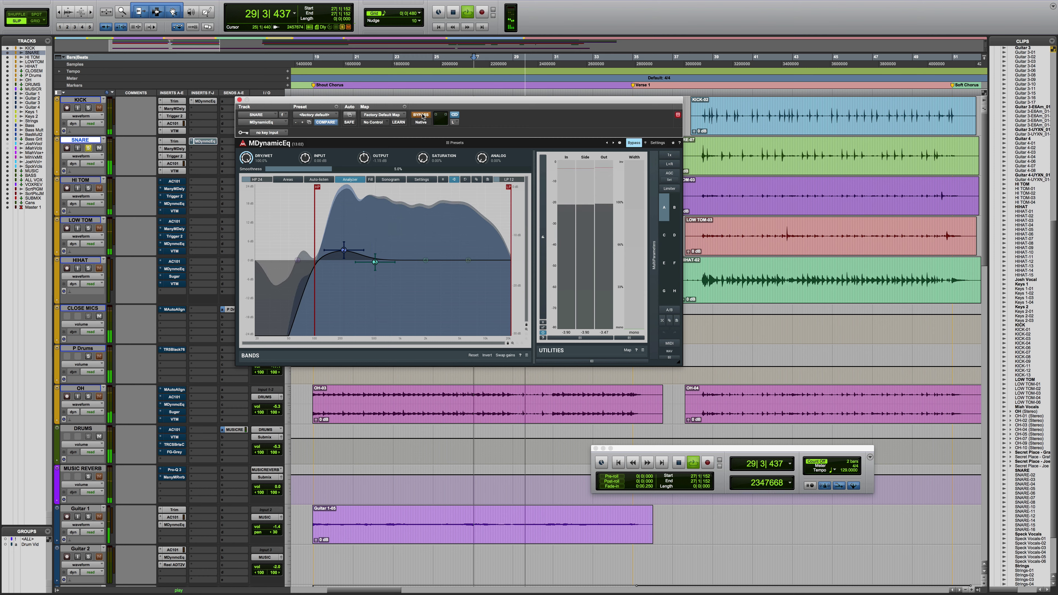
pyautogui.click(421, 116)
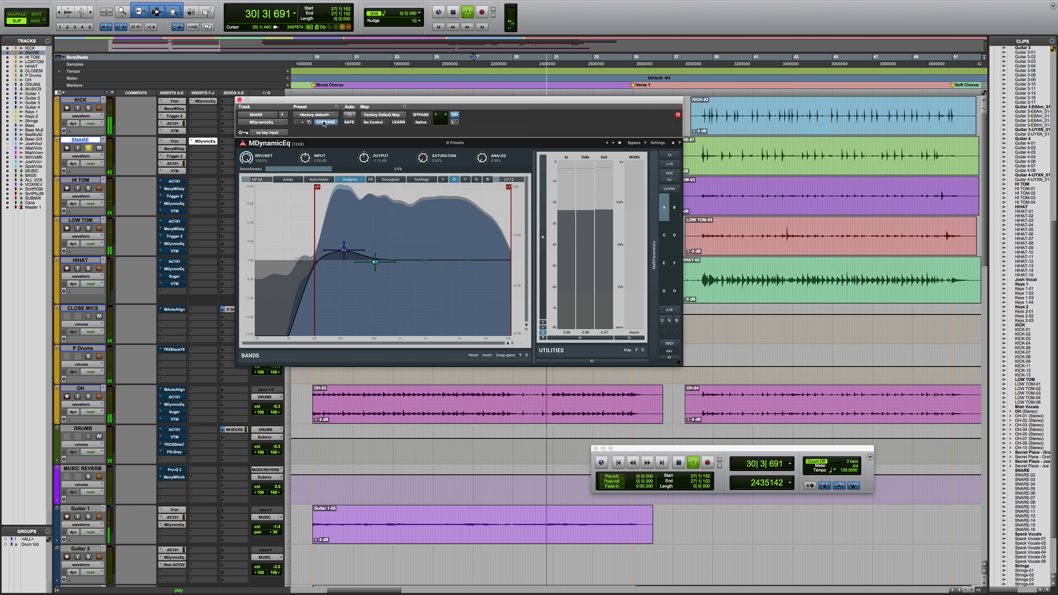
pyautogui.press('space')
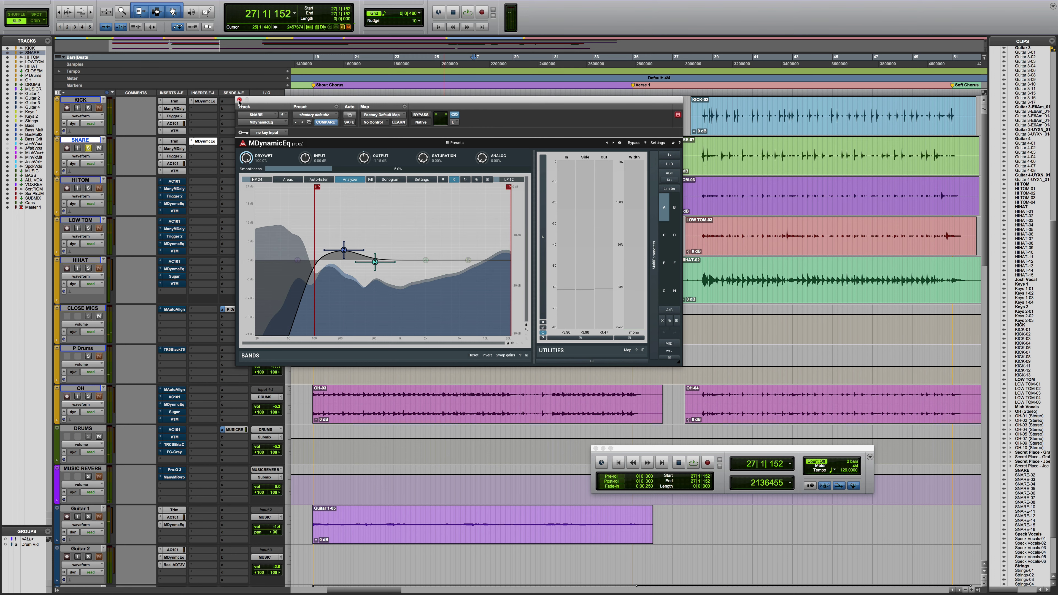
pyautogui.click(239, 100)
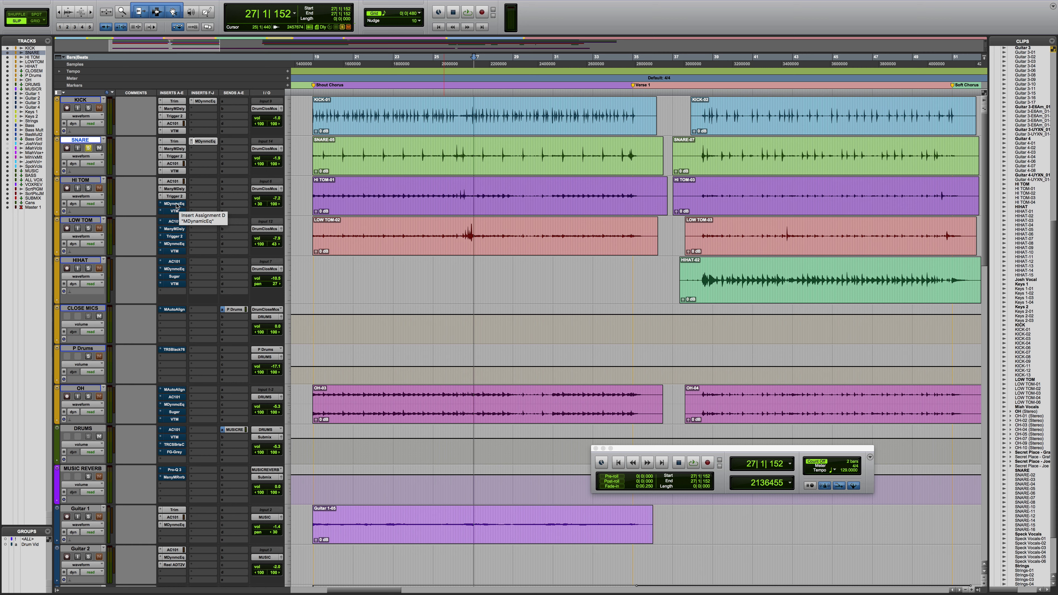
# - Take the MDynamicEq on HI TOM out of bypass and close its window
pyautogui.click(174, 204)
pyautogui.click(421, 113)
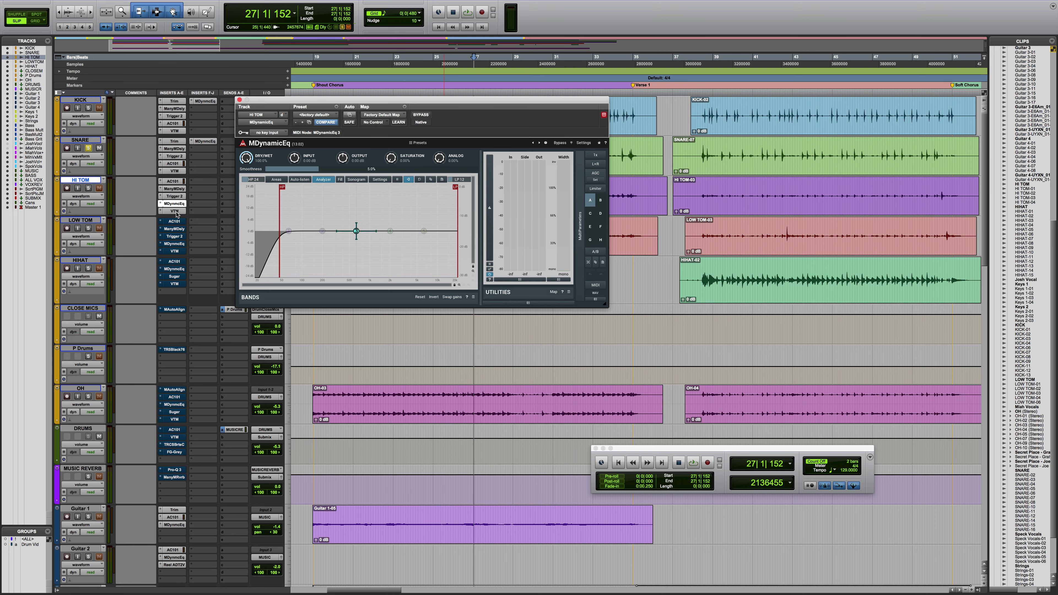
pyautogui.click(240, 101)
# - Play the soloed HI TOM from 25|3|666 with its inserts bypassed and active to compare the sound
pyautogui.click(447, 57)
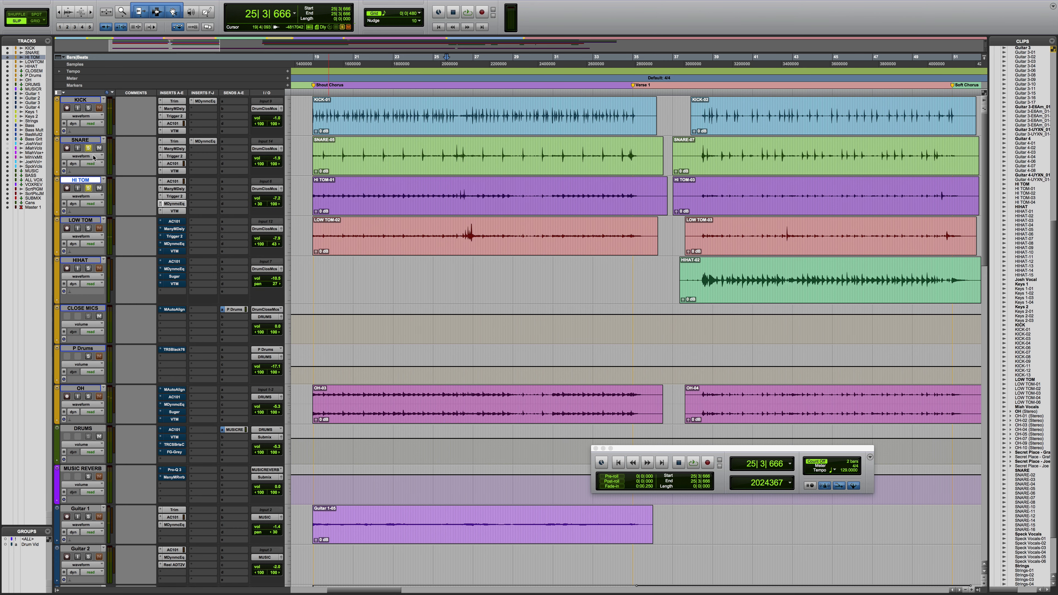
pyautogui.press('space')
pyautogui.press('space')
pyautogui.press('space')
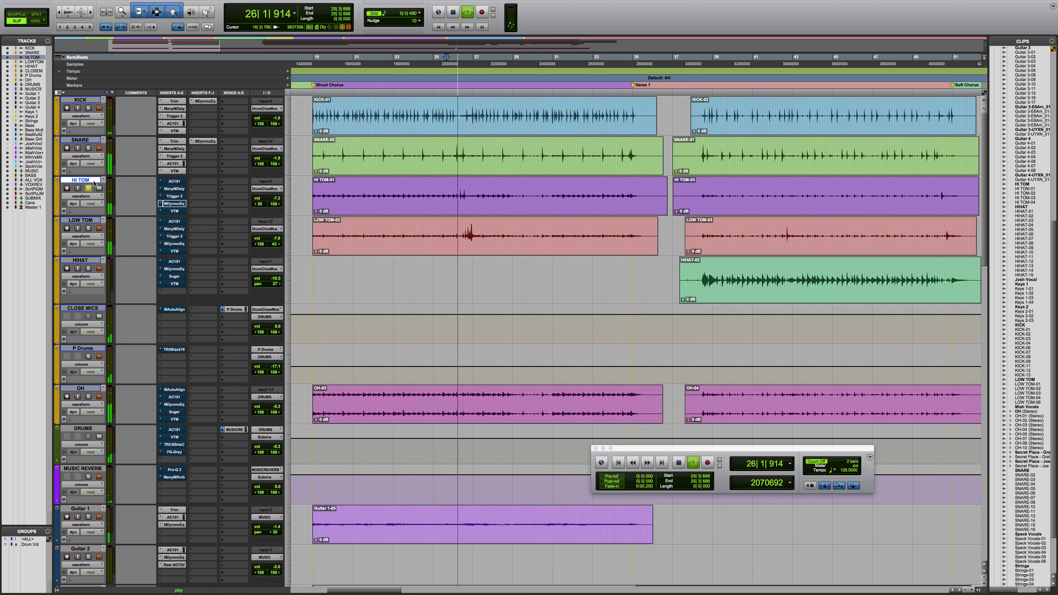
pyautogui.press('space')
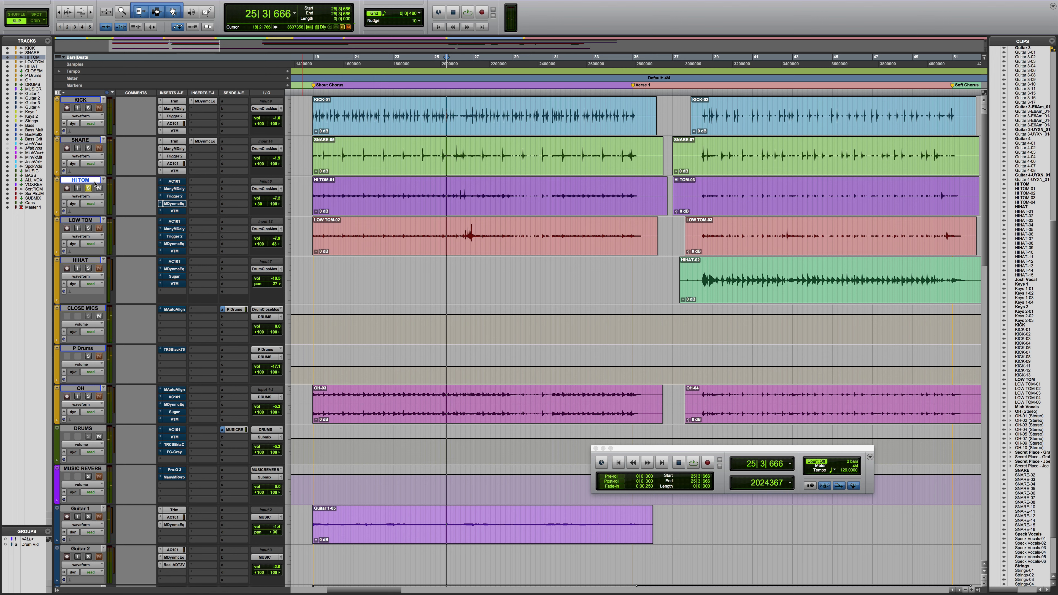
pyautogui.press('space')
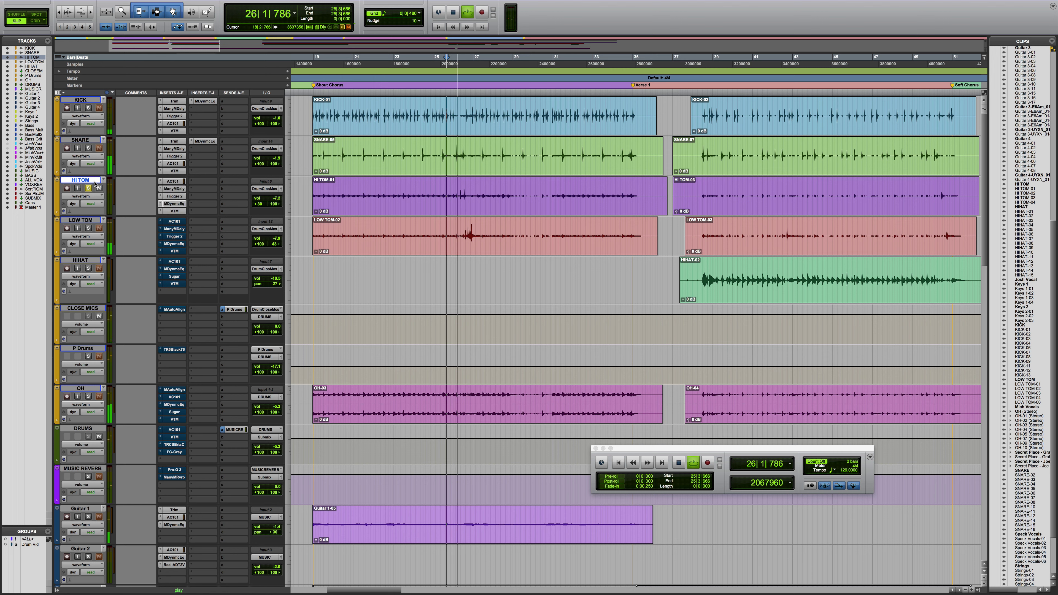
pyautogui.press('space')
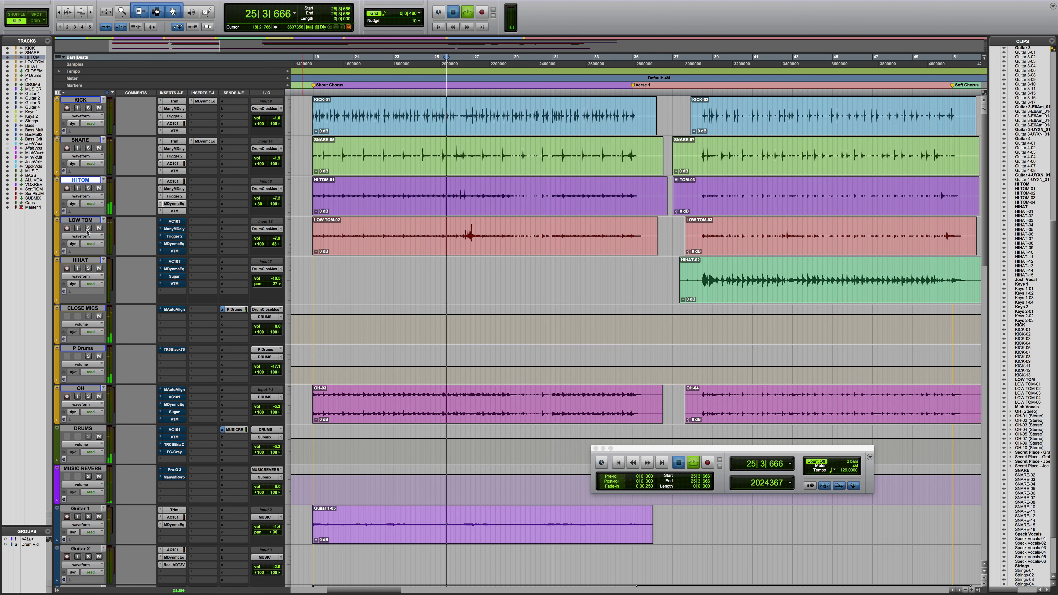
# - Solo LOW TOM, take its inserts out of bypass including MDynamicEq and Virtual Tape Machines, and close the plugin window
pyautogui.click(88, 228)
pyautogui.press('space')
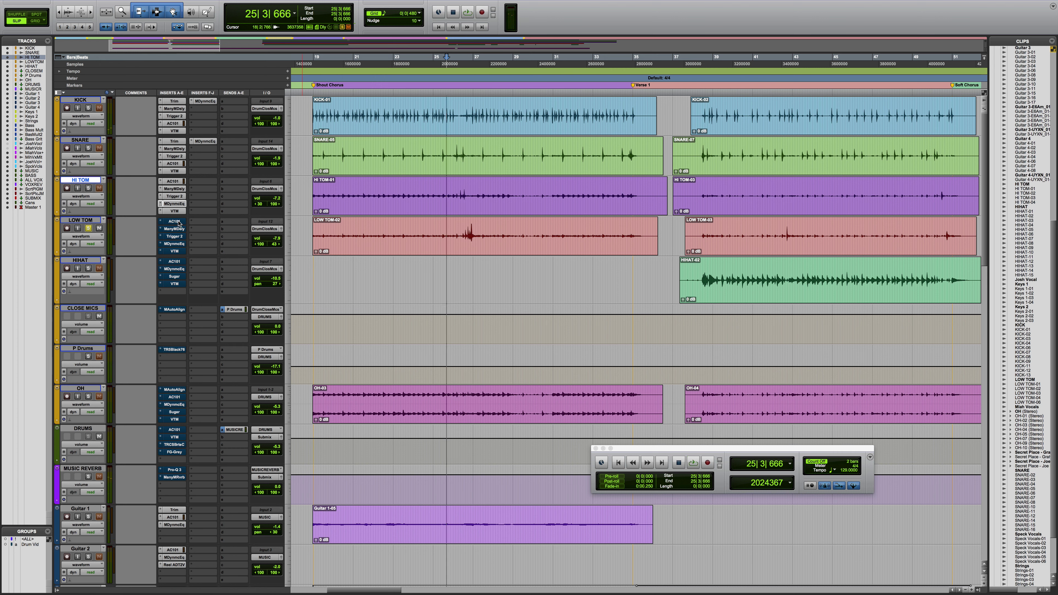
pyautogui.click(178, 245)
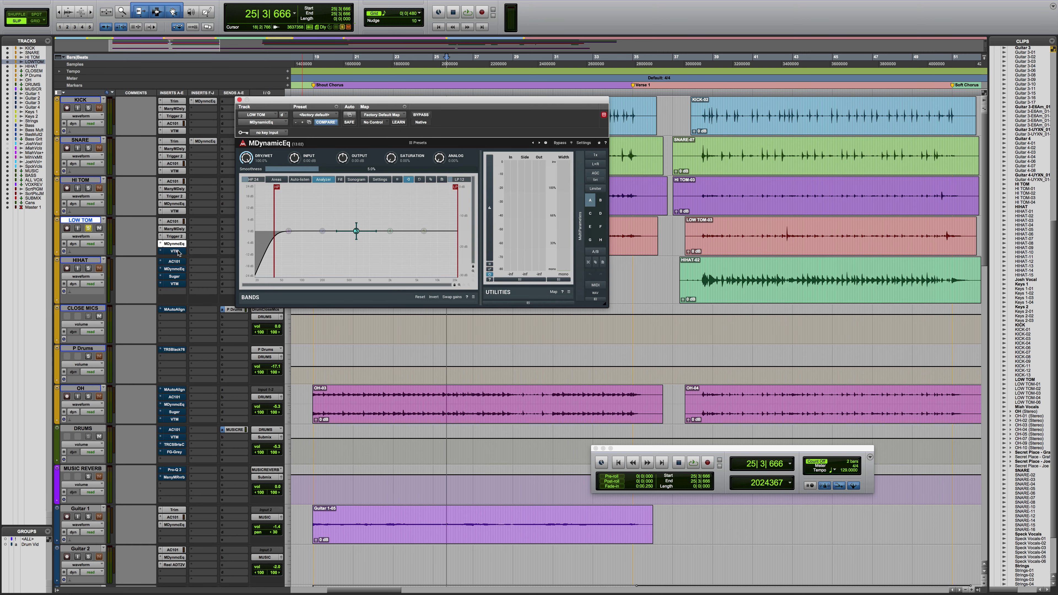
pyautogui.click(175, 251)
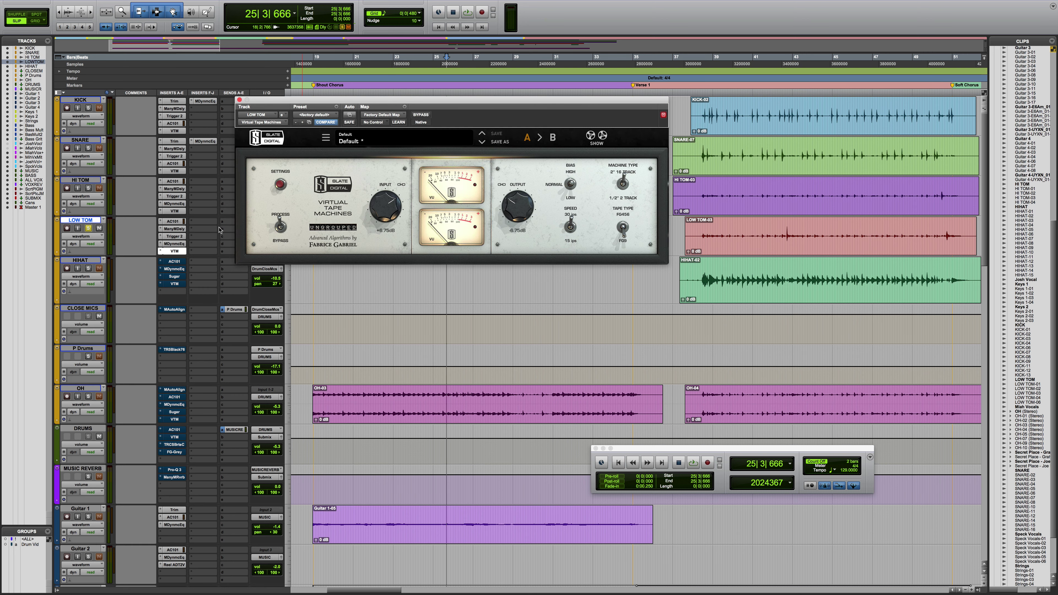
pyautogui.click(239, 101)
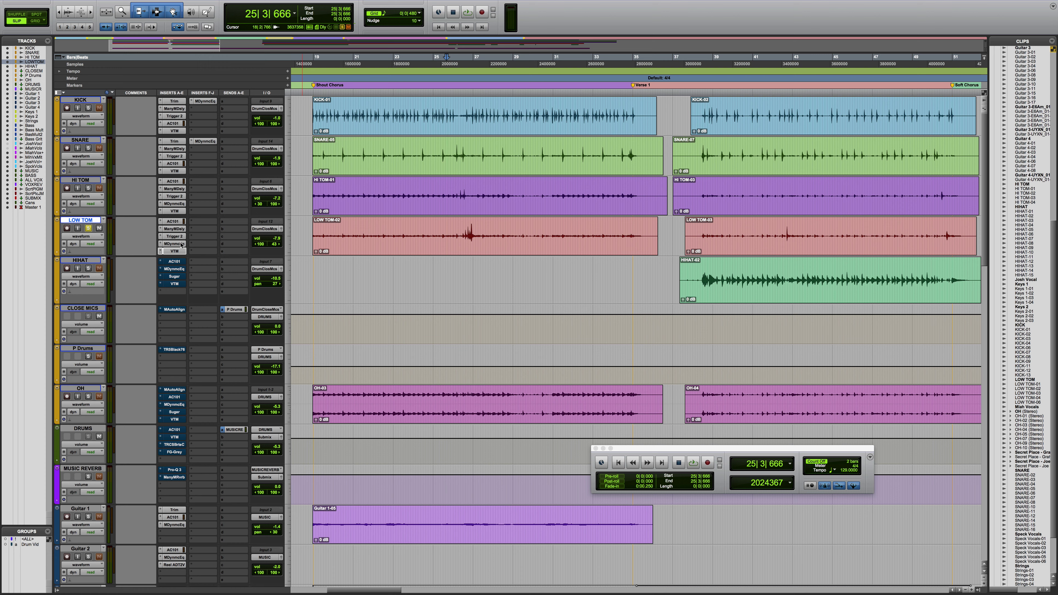
# - Examine the Trigger 2 tom samples on LOW TOM and HI TOM, and close the plugin window
pyautogui.click(175, 236)
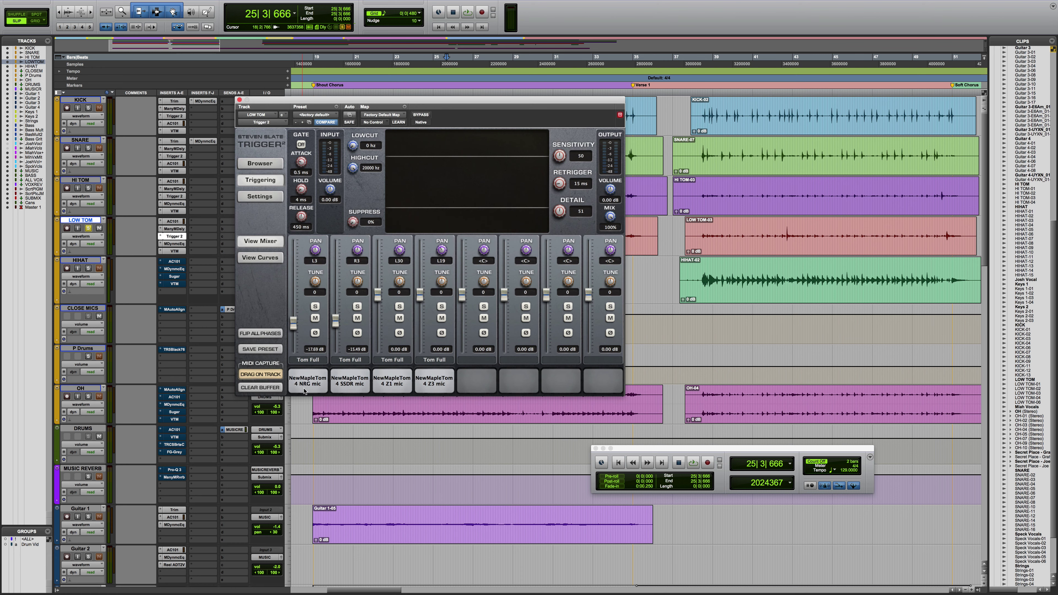
pyautogui.click(177, 197)
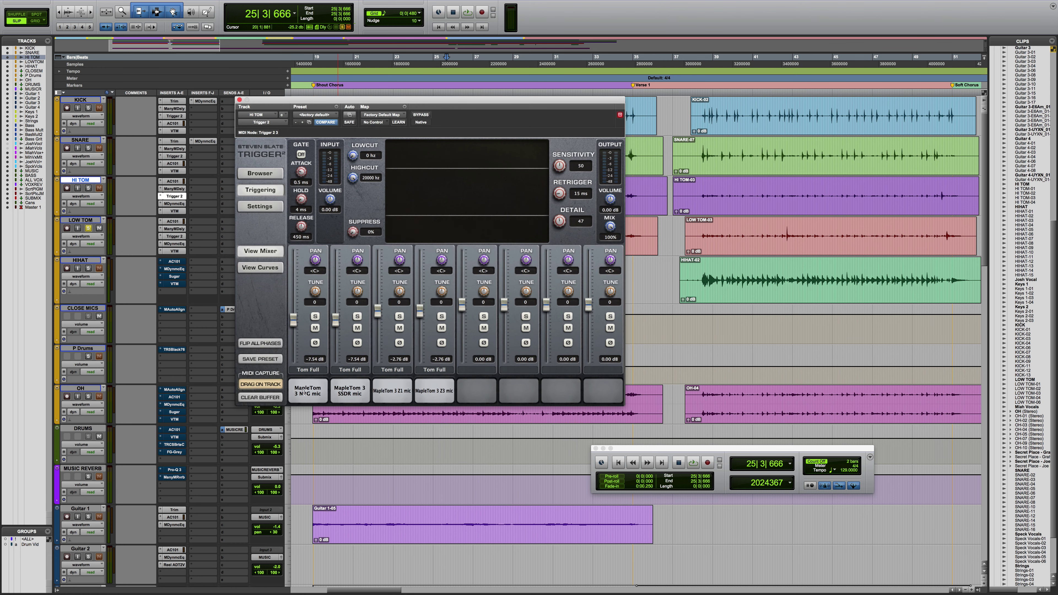
pyautogui.click(240, 100)
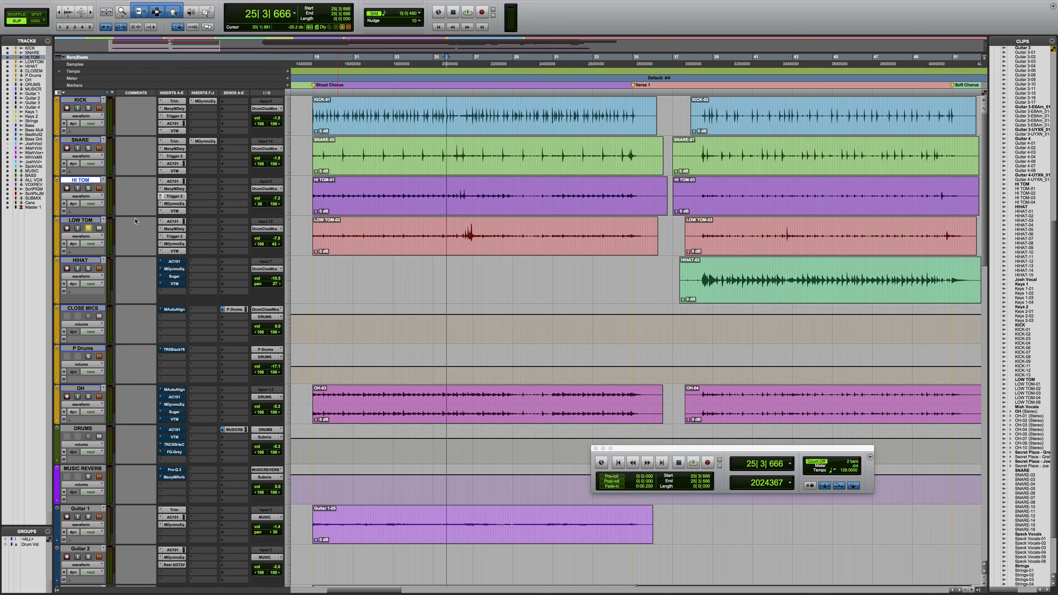
# - Play the soloed LOW TOM from 26|3|164 with all its inserts bypassed and active to compare the sound
pyautogui.click(93, 223)
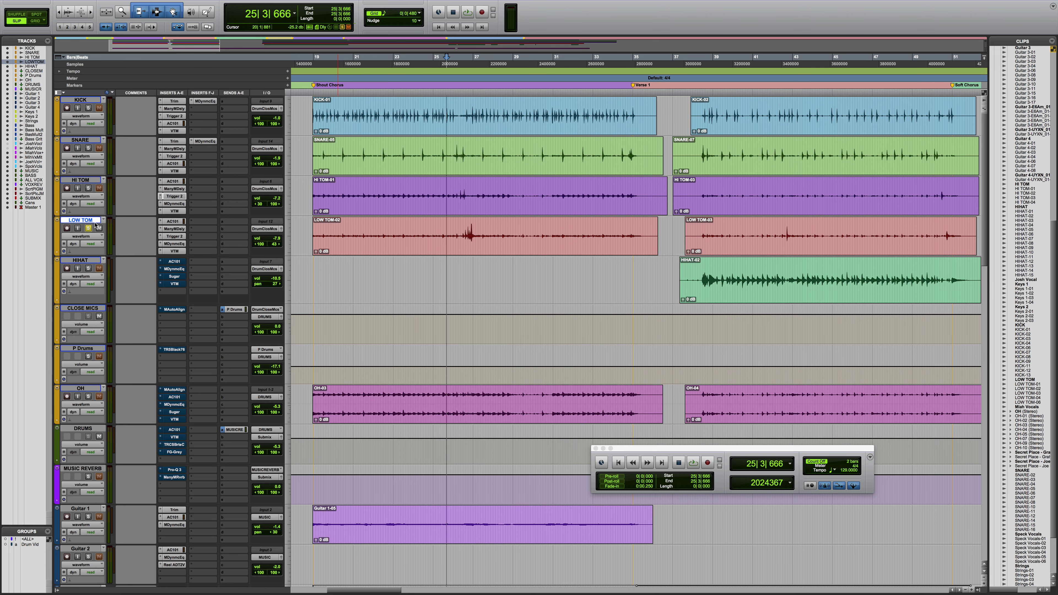
pyautogui.hotkey('shift', 'a')
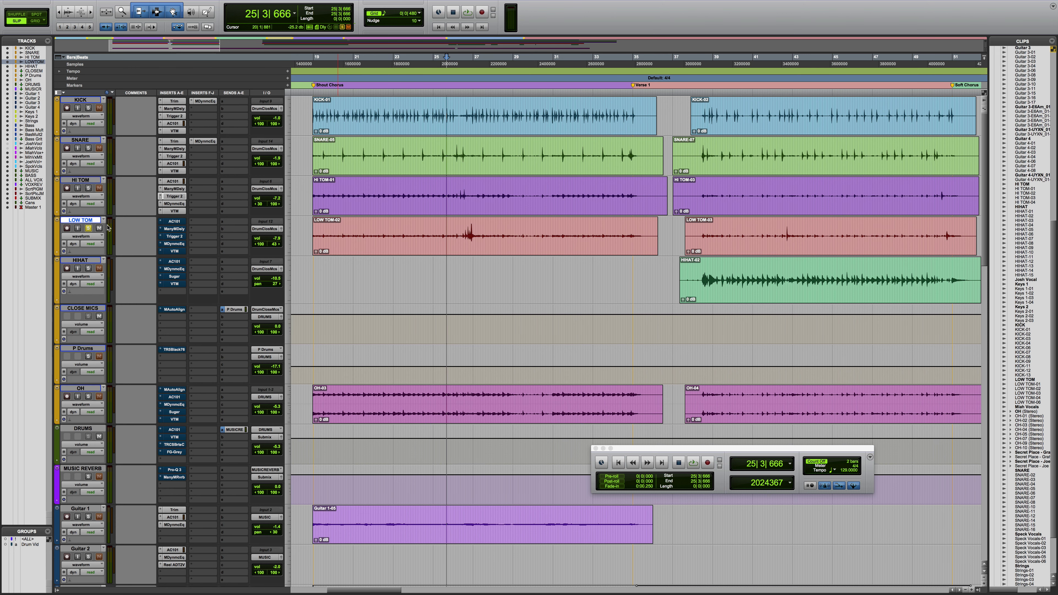
pyautogui.click(464, 58)
pyautogui.press('space')
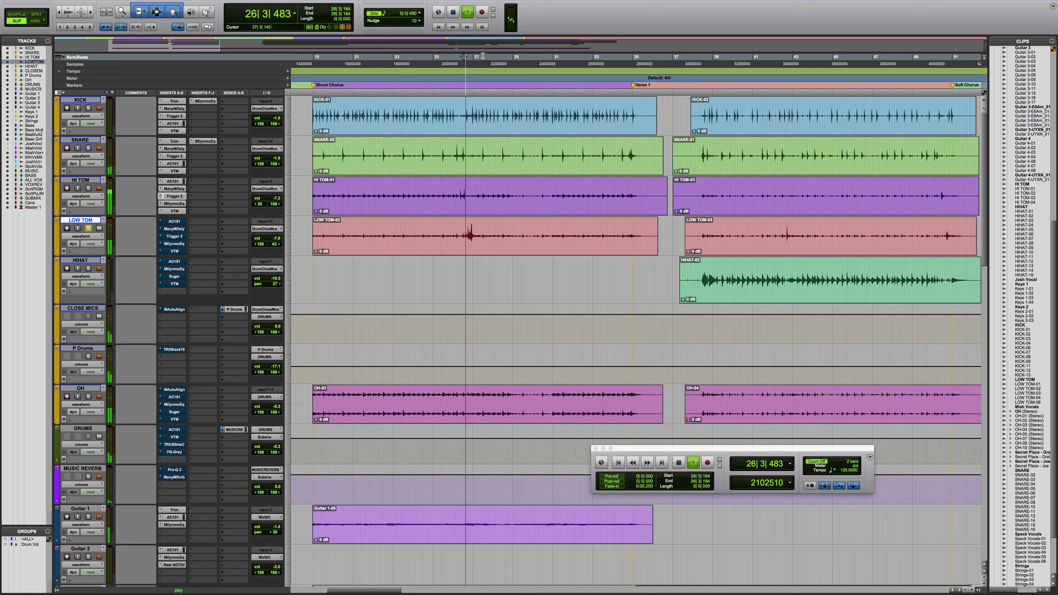
pyautogui.press('space')
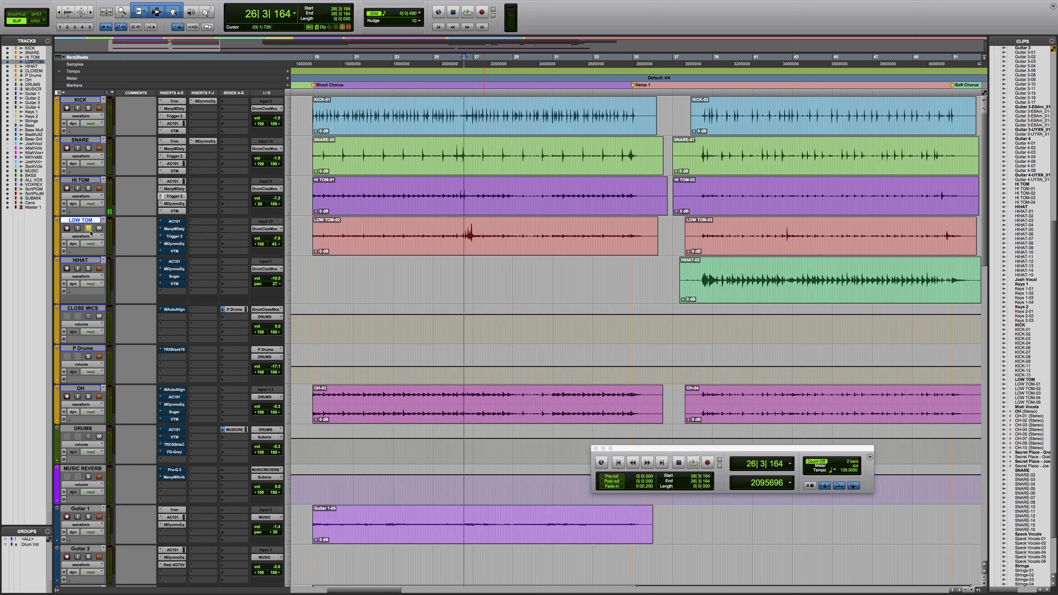
pyautogui.hotkey('shift', 'a')
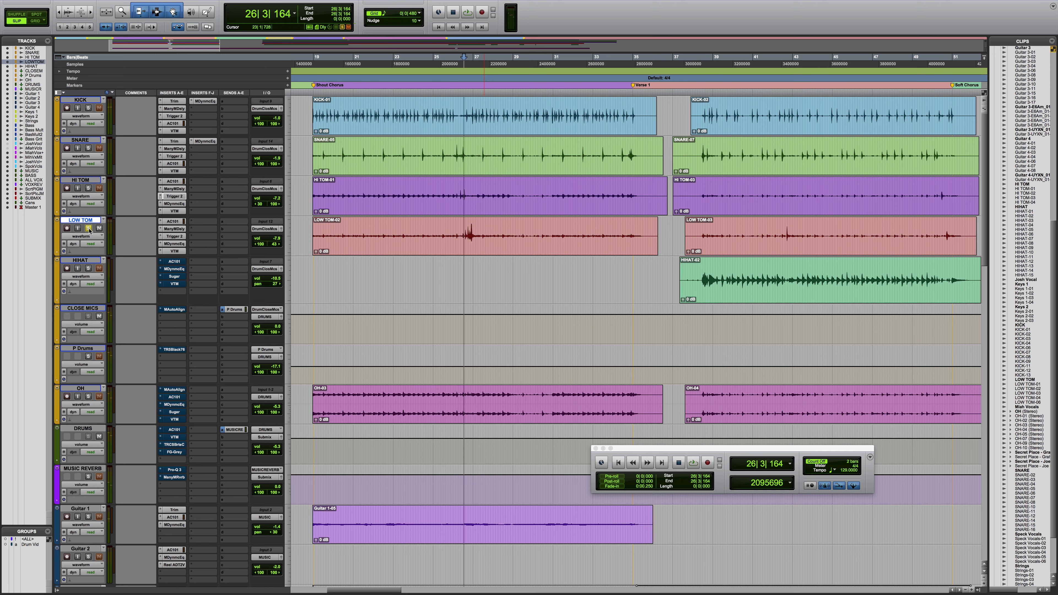
pyautogui.press('space')
pyautogui.press('space')
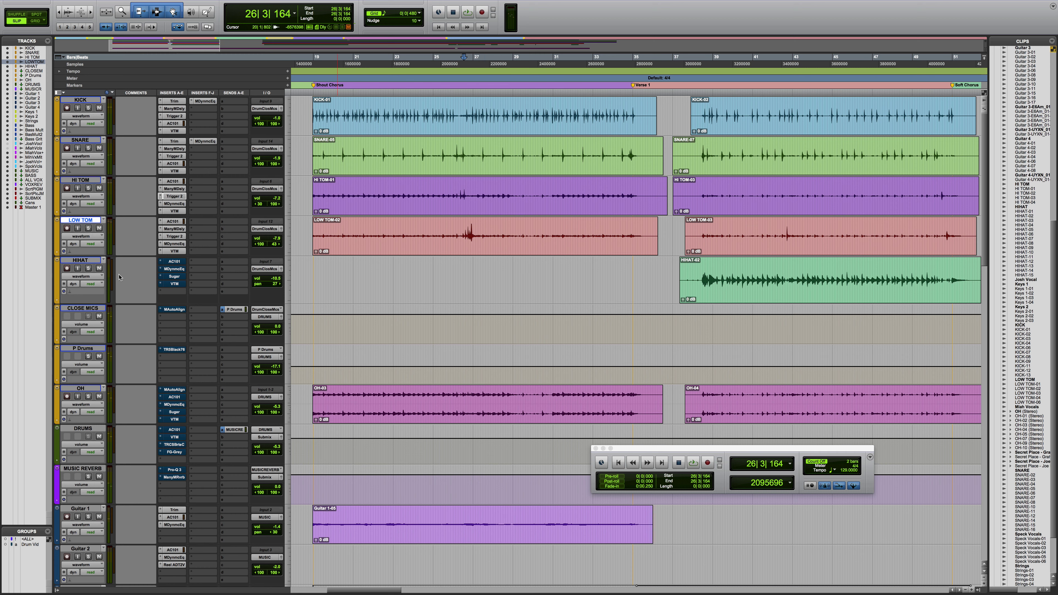
# - Solo HIHAT and play it from 38|4|100 with its inserts bypassed
pyautogui.click(88, 269)
pyautogui.click(708, 58)
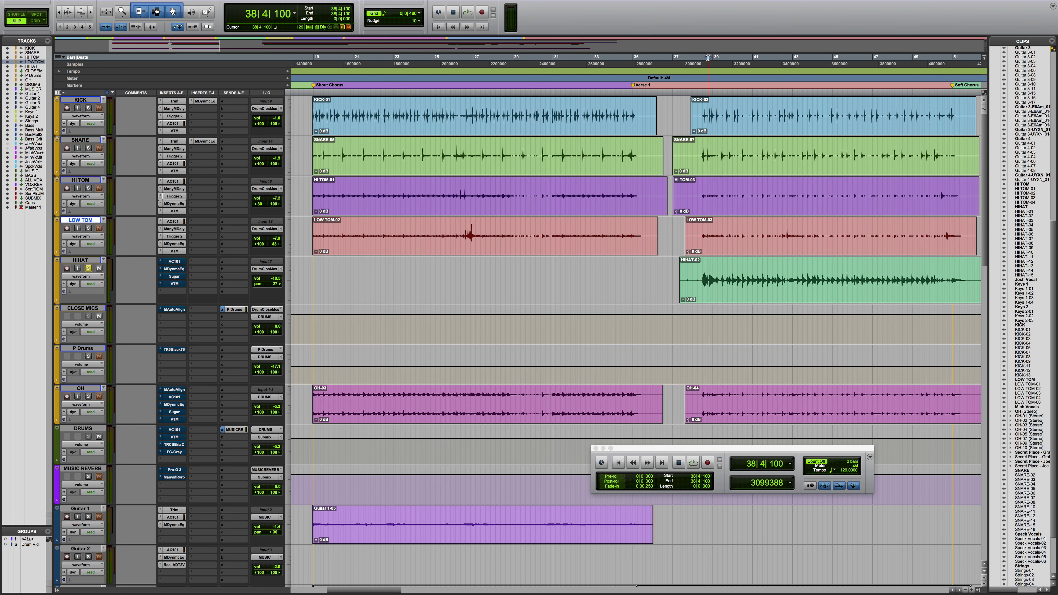
pyautogui.press('space')
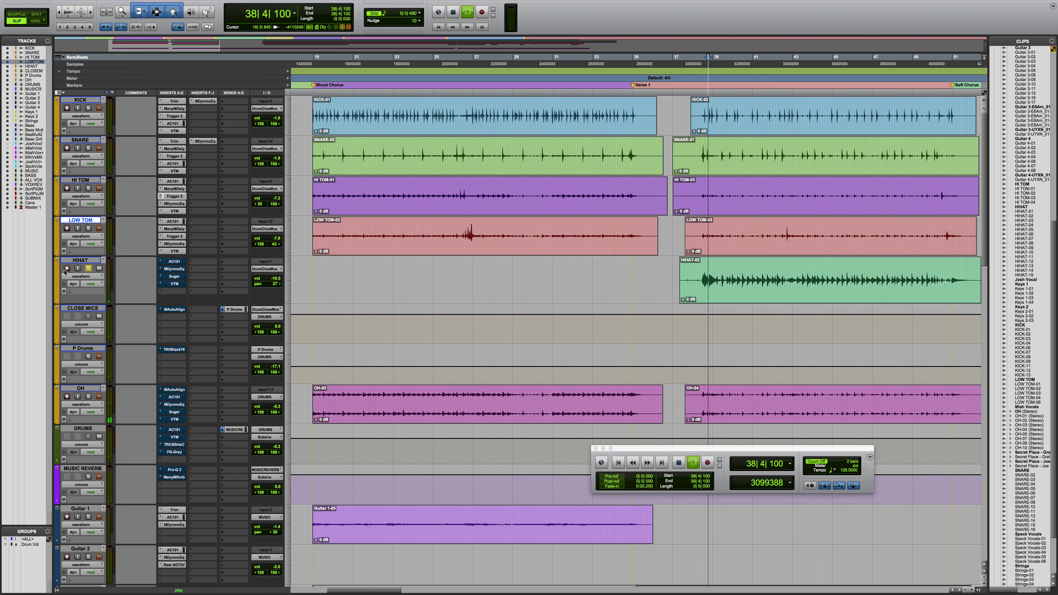
pyautogui.click(80, 260)
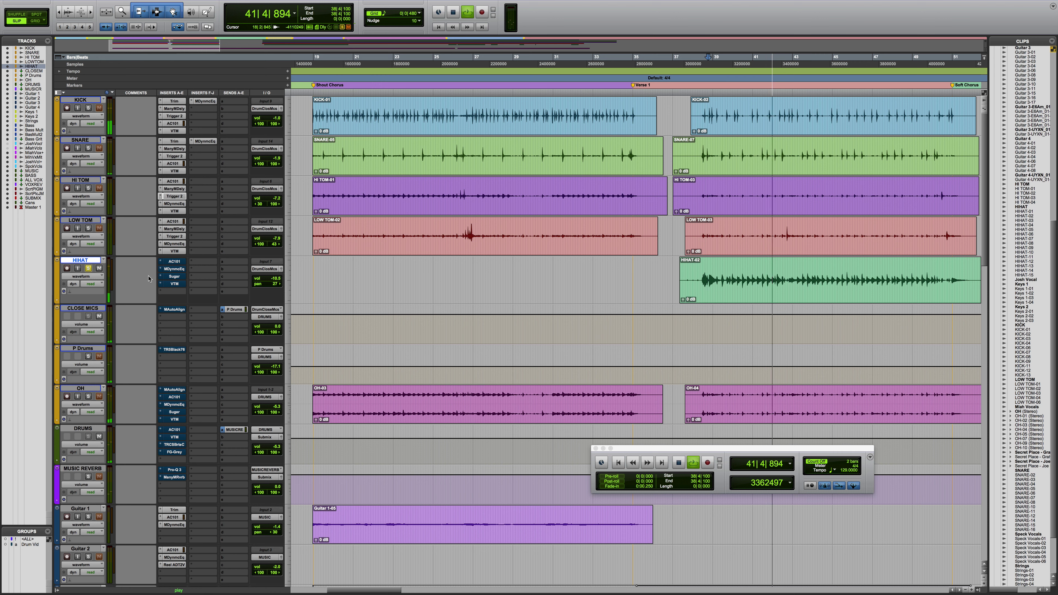
pyautogui.press('space')
# - Take AC101 out of bypass on HIHAT and play the soloed track with MDynamicEq open and still bypassed
pyautogui.click(180, 262)
pyautogui.click(420, 114)
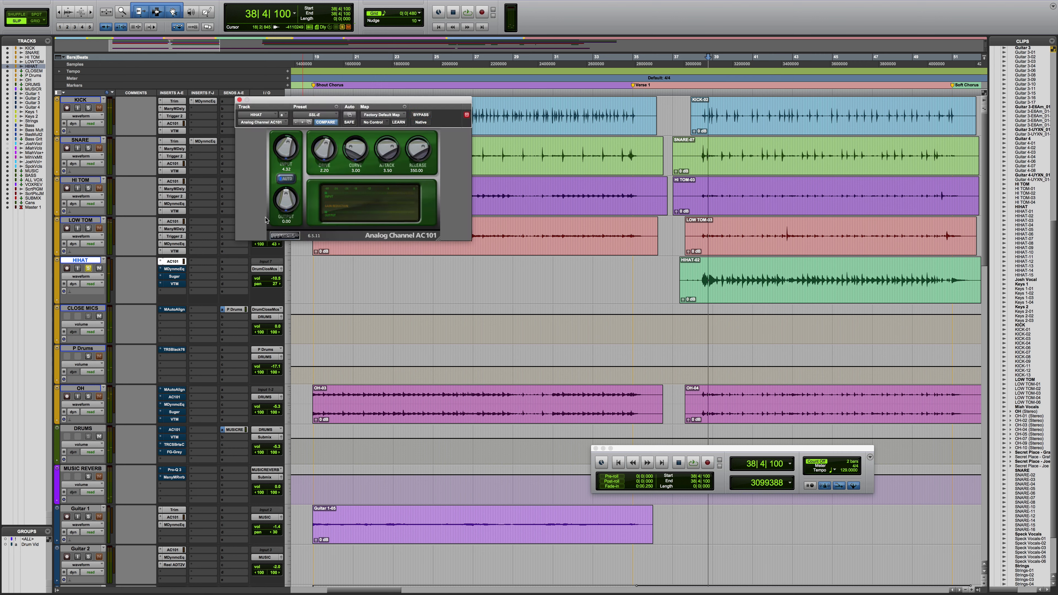
pyautogui.click(180, 270)
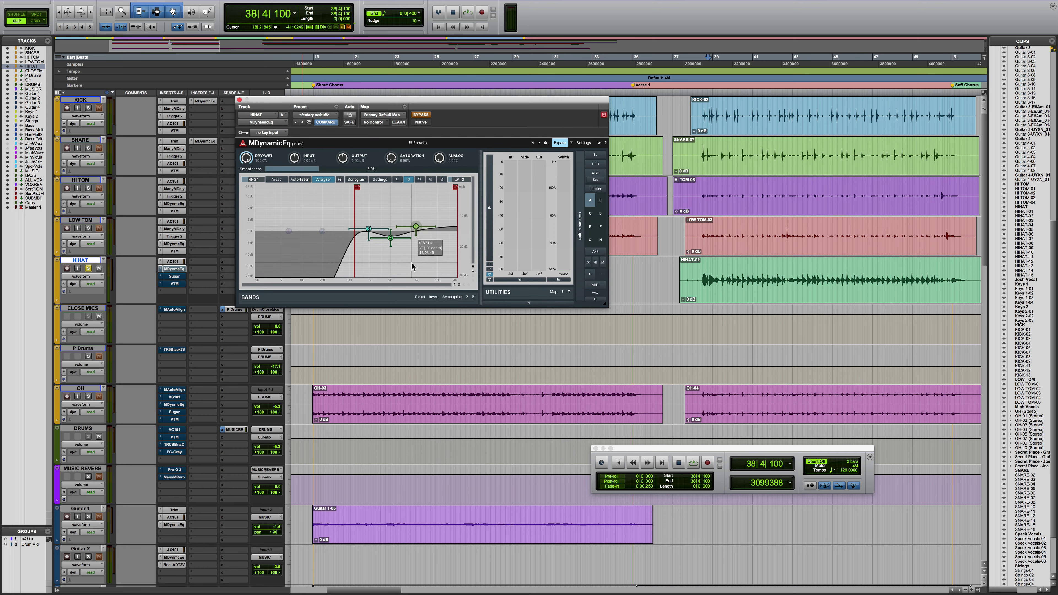
pyautogui.press('space')
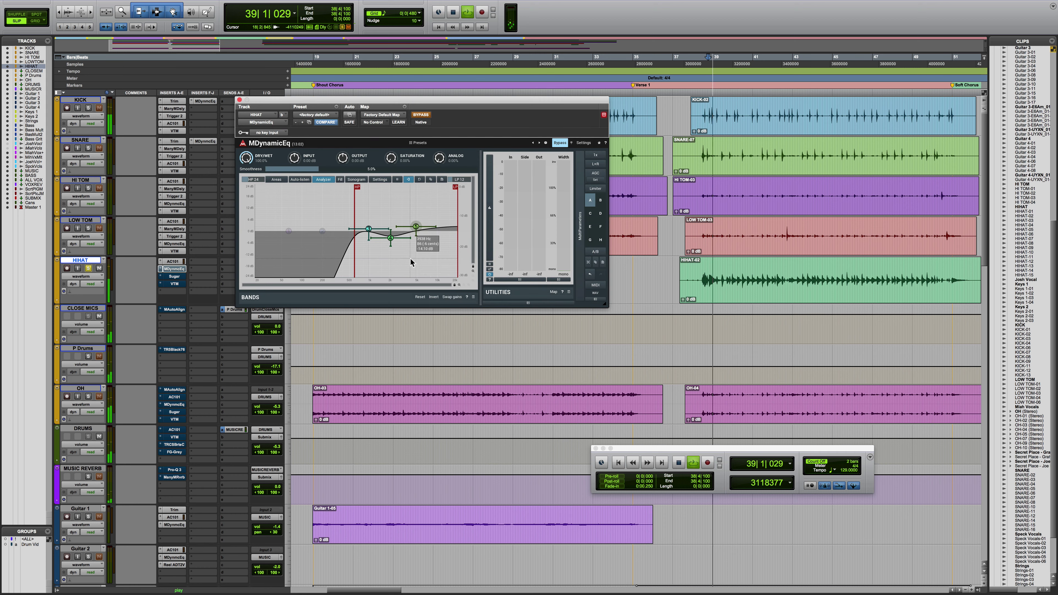
pyautogui.press('space')
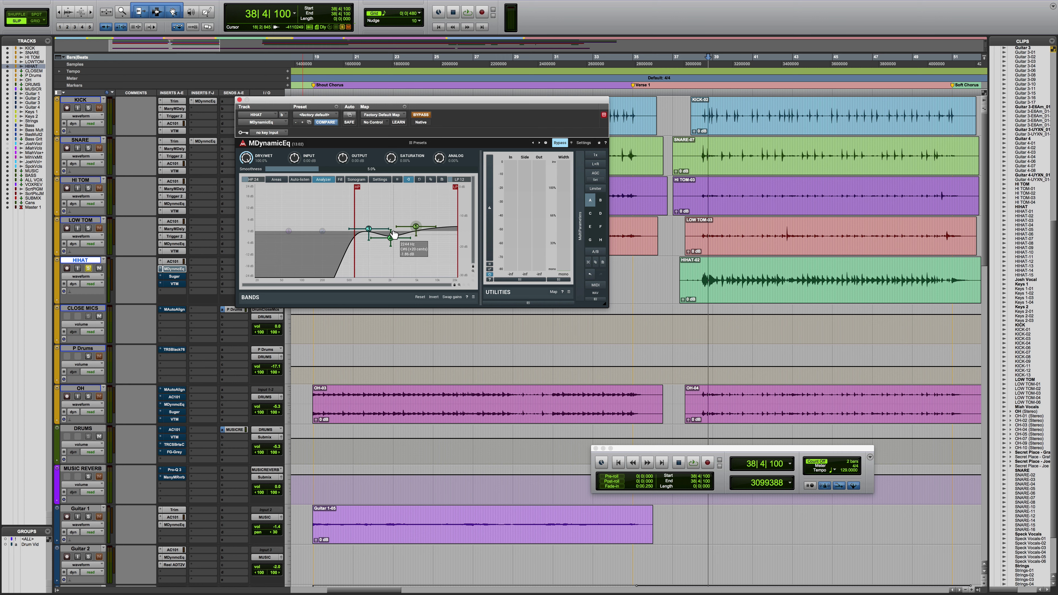
# - Take MDynamicEq out of bypass on HIHAT, toggling its bypass during playback to compare the sound
pyautogui.click(422, 115)
pyautogui.press('space')
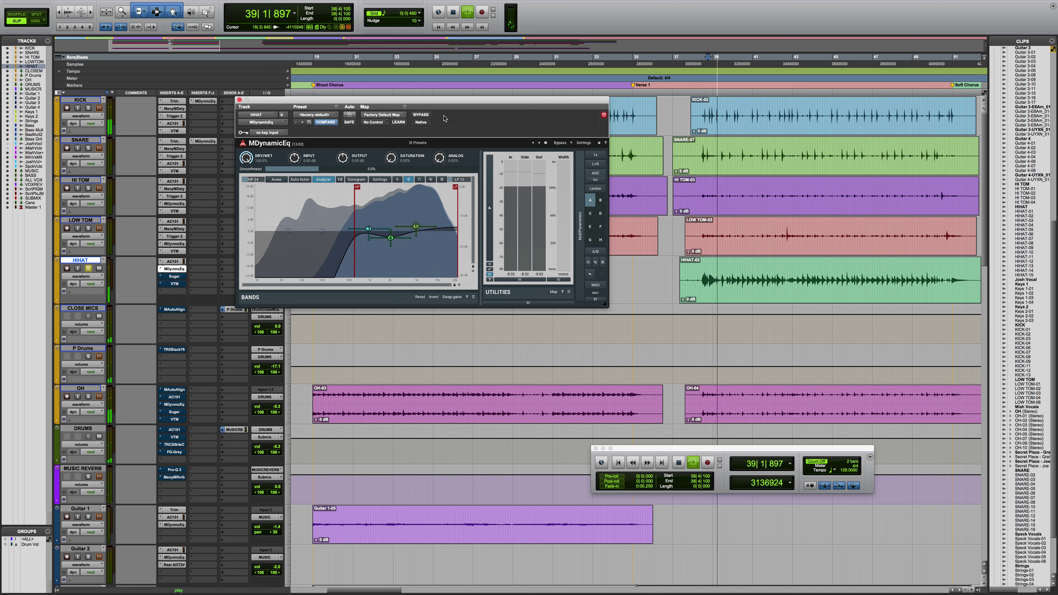
pyautogui.click(421, 115)
pyautogui.click(422, 115)
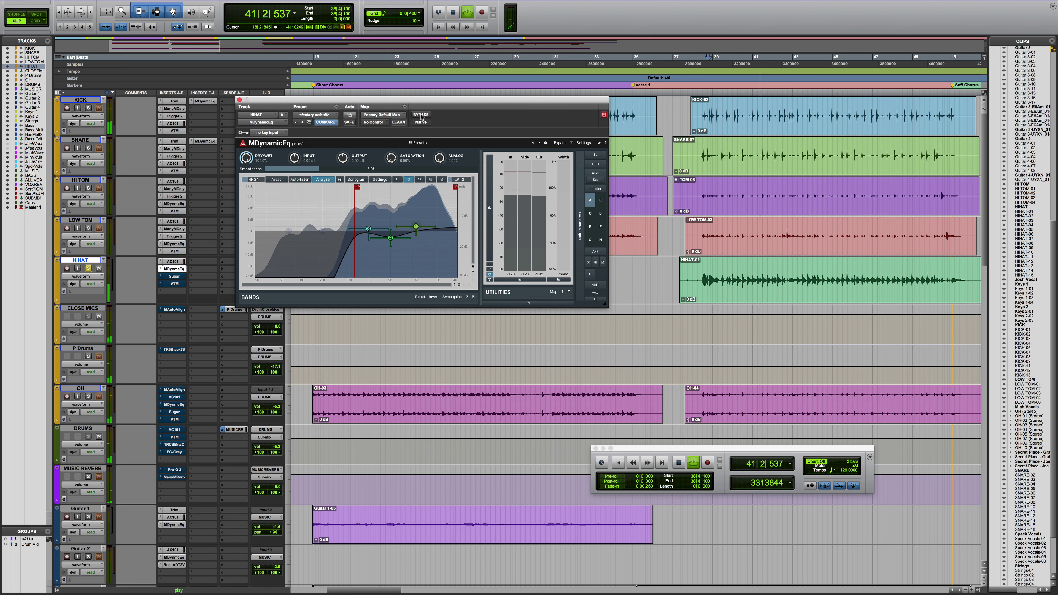
pyautogui.press('space')
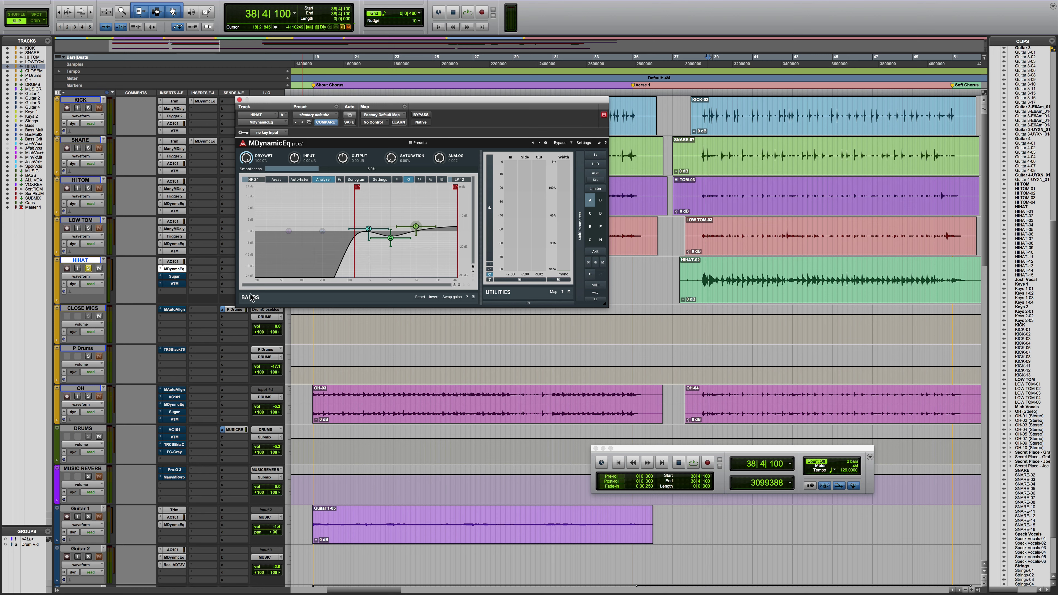
# - Take Sugar out of bypass on HIHAT and play from 38|4|100 with it bypassed and active to compare the sound
pyautogui.click(177, 277)
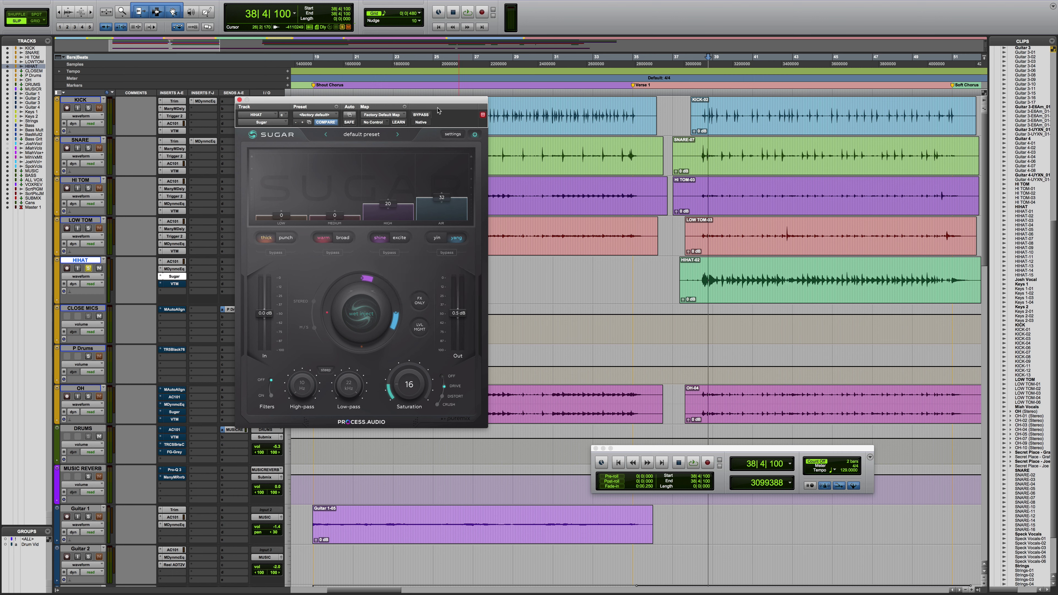
pyautogui.click(427, 116)
pyautogui.press('space')
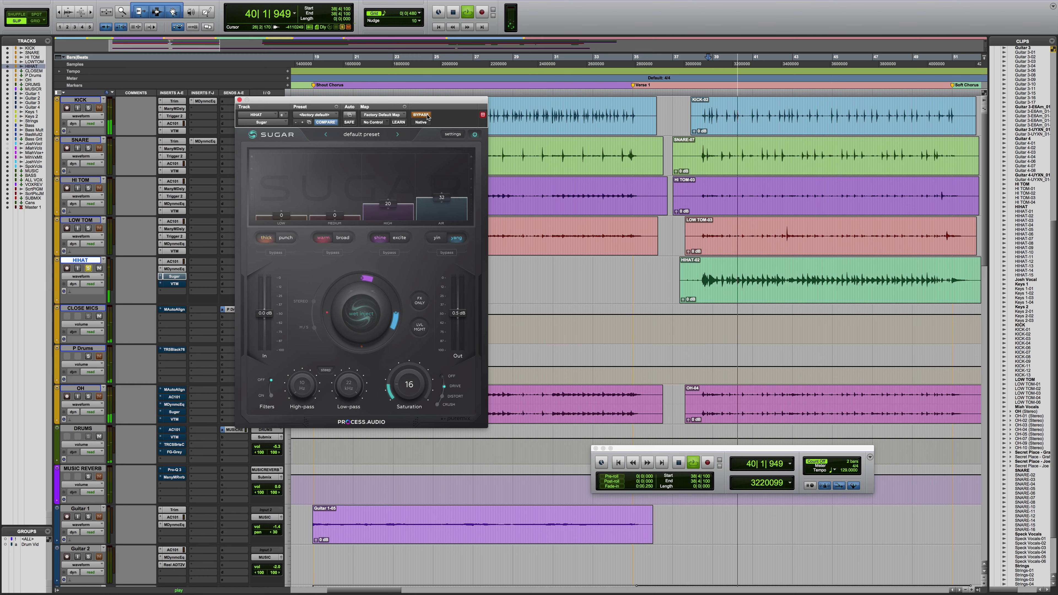
pyautogui.click(427, 116)
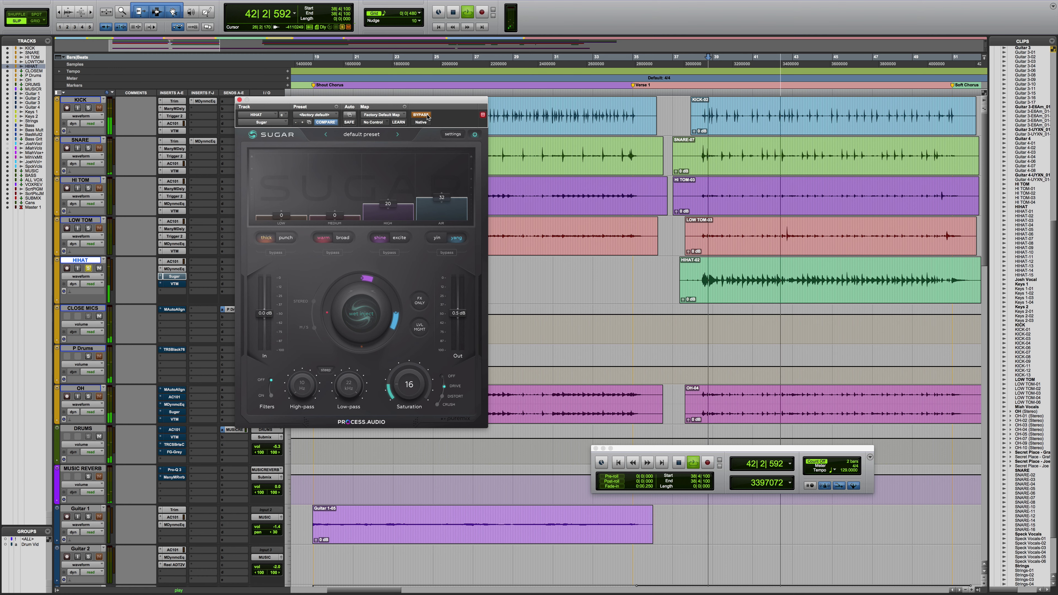
pyautogui.click(428, 118)
# - Raise the Air band of Sugar on HIHAT to about 55, stop playback and close the plugin window
pyautogui.moveTo(444, 202); pyautogui.dragTo(448, 174)
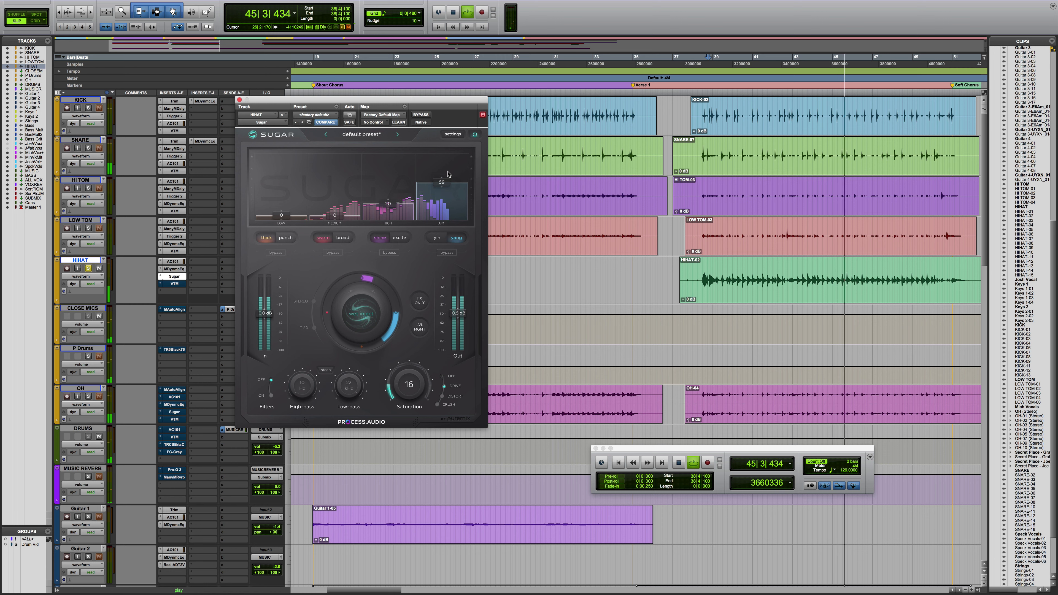
pyautogui.press('space')
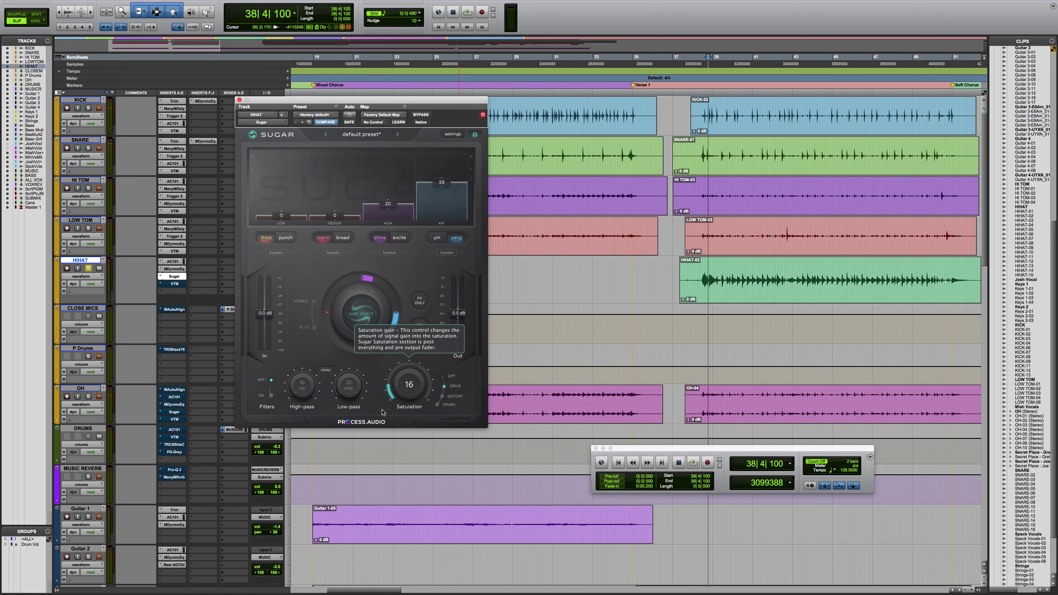
pyautogui.click(240, 100)
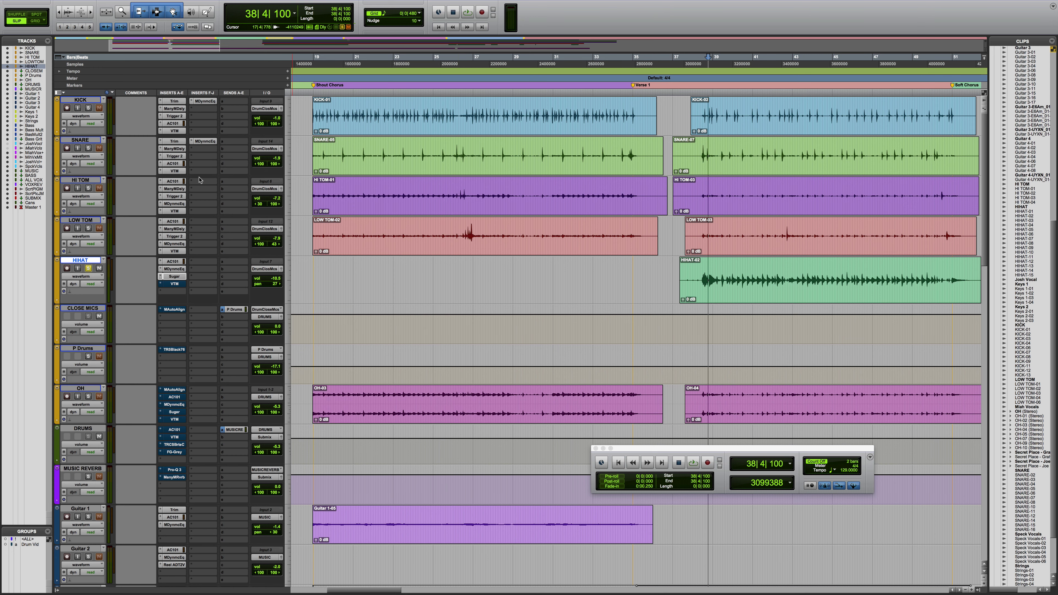
# - Take Virtual Tape Machines on HIHAT and MAutoAlign on CLOSE MICS and OH out of bypass
pyautogui.click(181, 283)
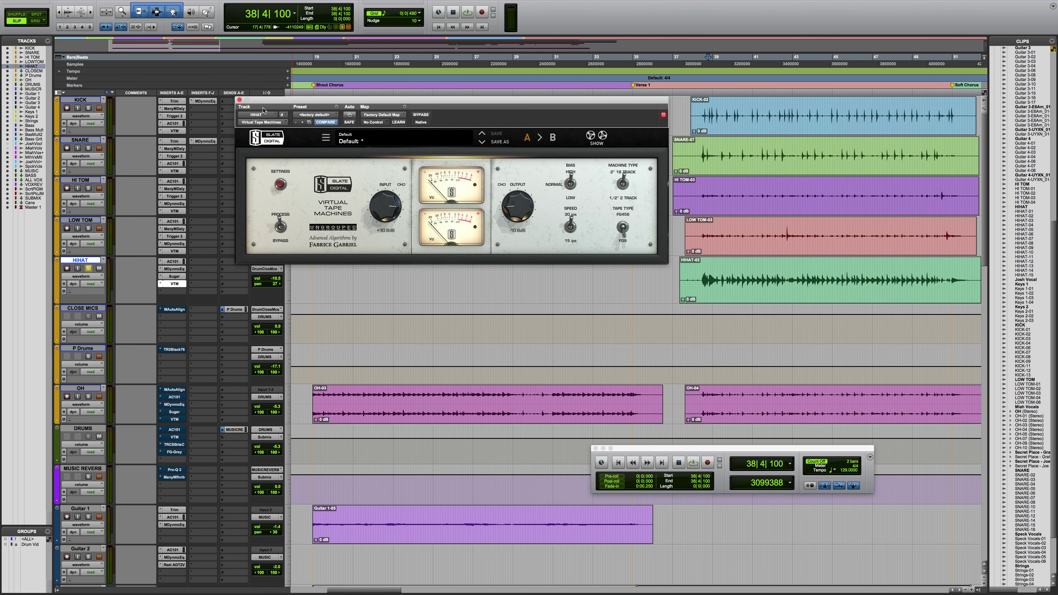
pyautogui.click(175, 283)
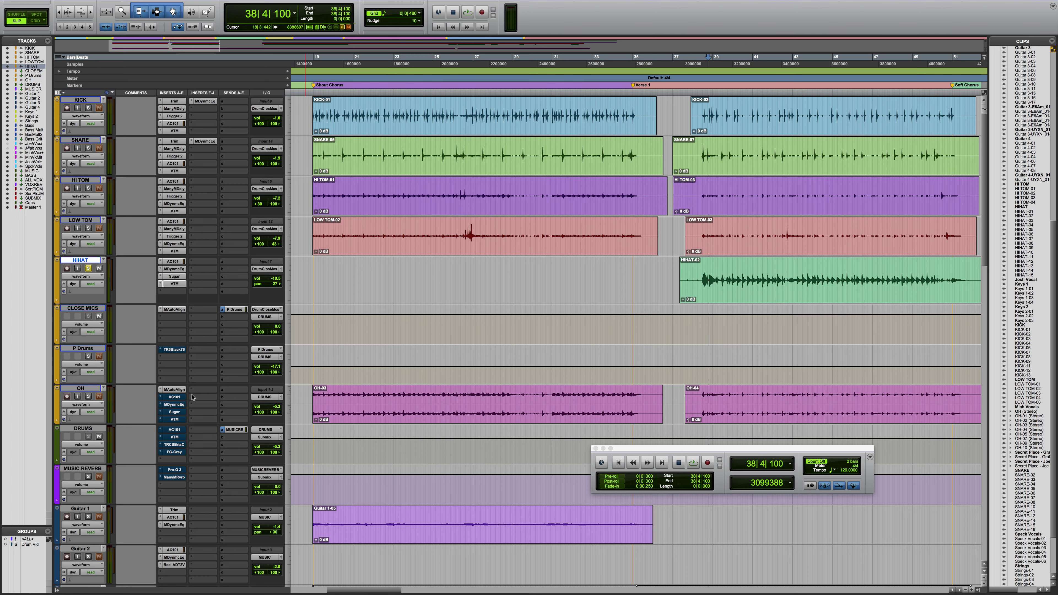
# - Unsolo HIHAT, solo OH and play it from 38|4|100 with its AC101, MDynamicEq, Sugar and VTM inserts bypassed
pyautogui.click(88, 268)
pyautogui.click(85, 388)
pyautogui.press('space')
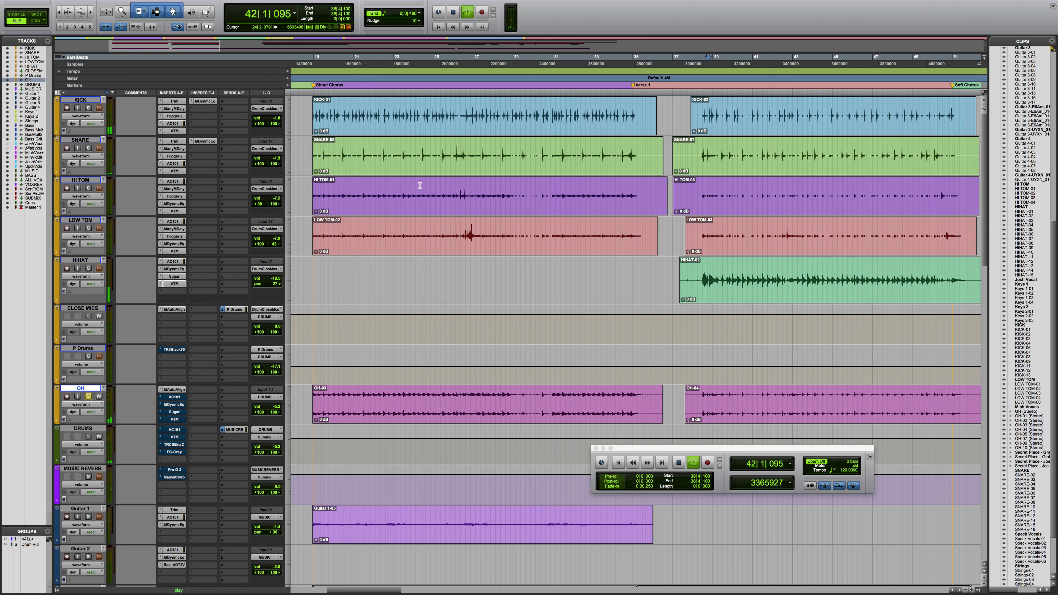
pyautogui.press('space')
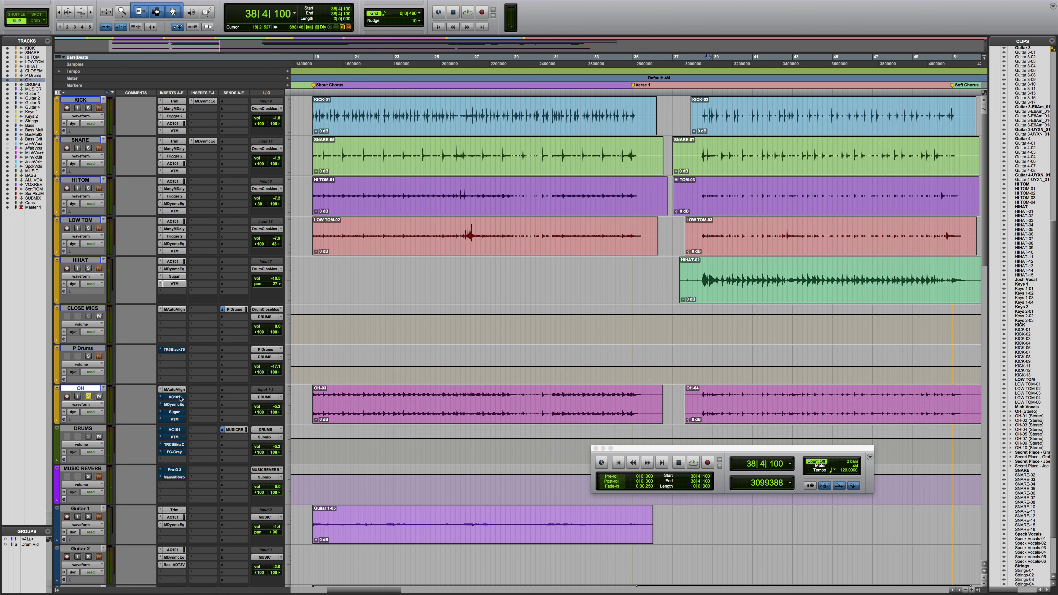
# - Take AC101 and MDynamicEq out of bypass on OH and play the soloed overheads from 38|4|100
pyautogui.click(174, 397)
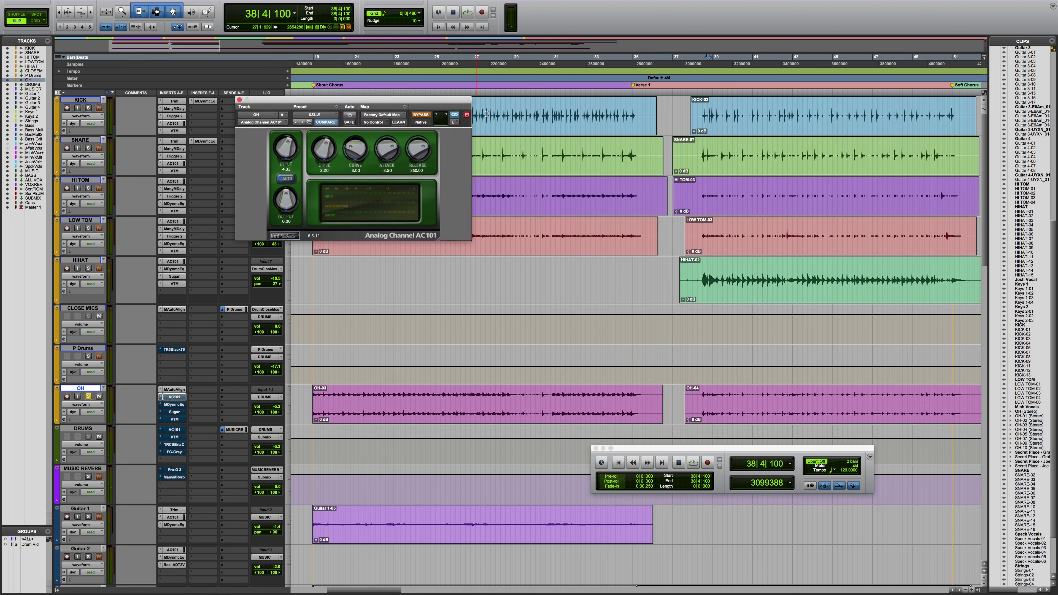
pyautogui.press('space')
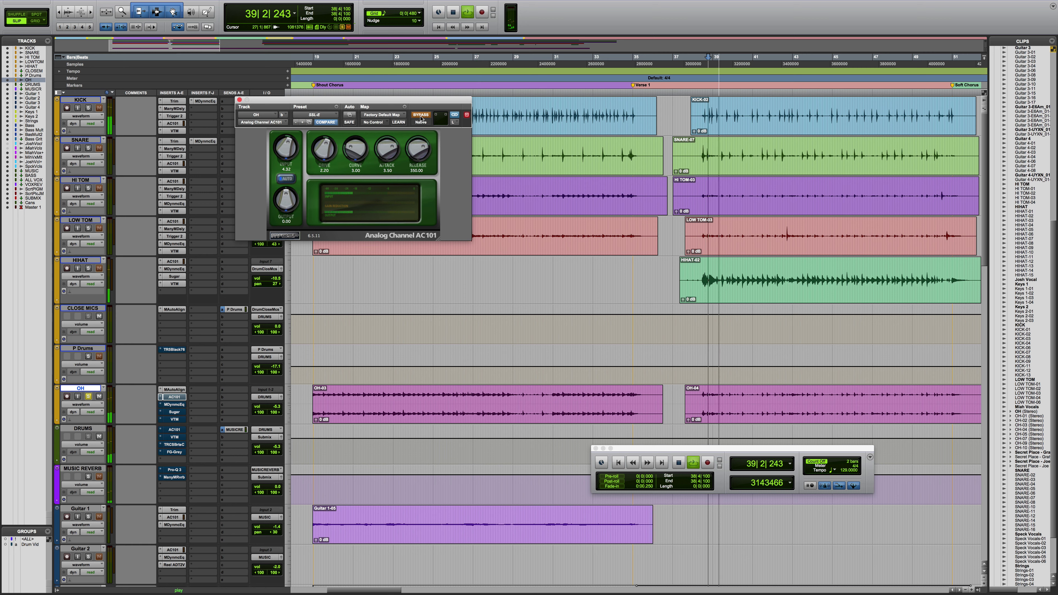
pyautogui.click(421, 117)
pyautogui.click(174, 404)
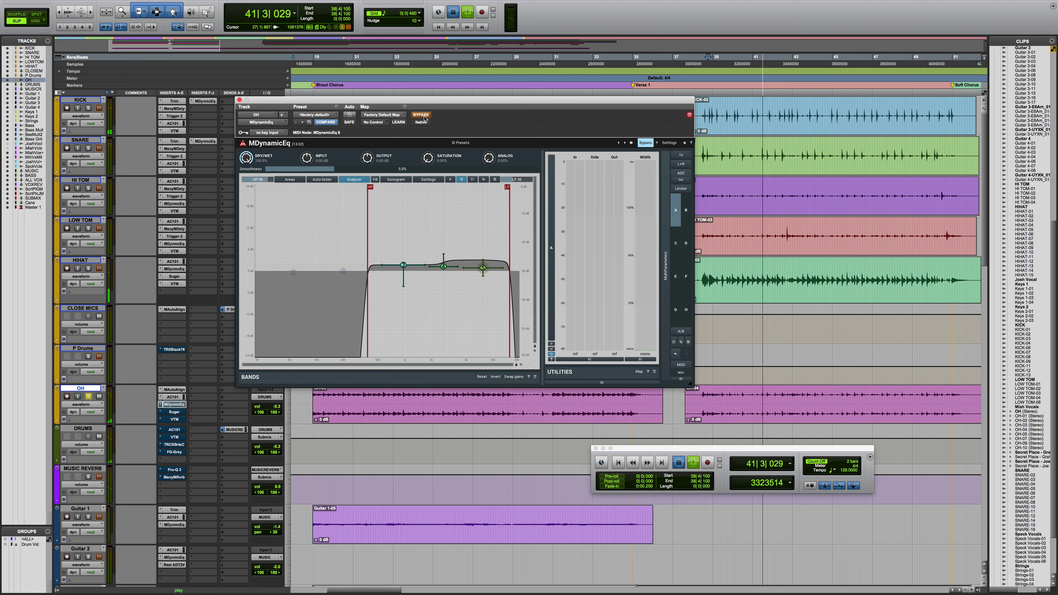
pyautogui.press('space')
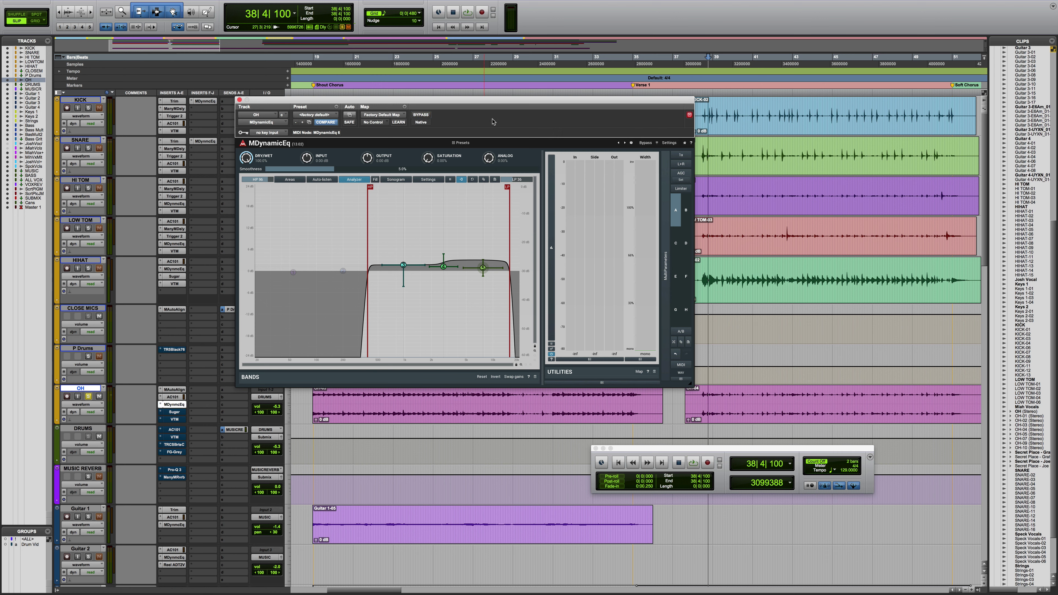
pyautogui.press('space')
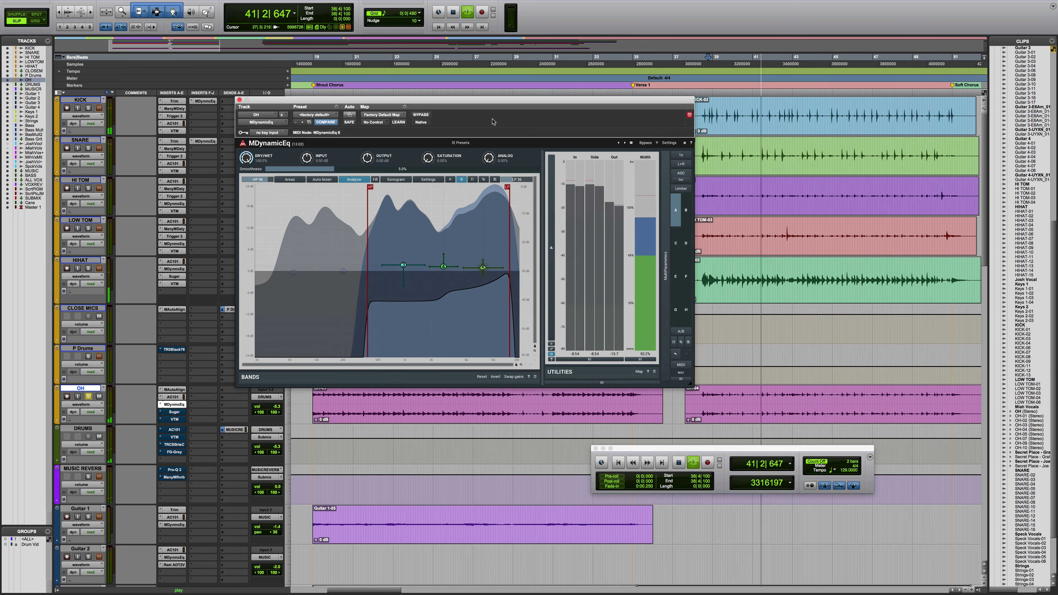
pyautogui.press('space')
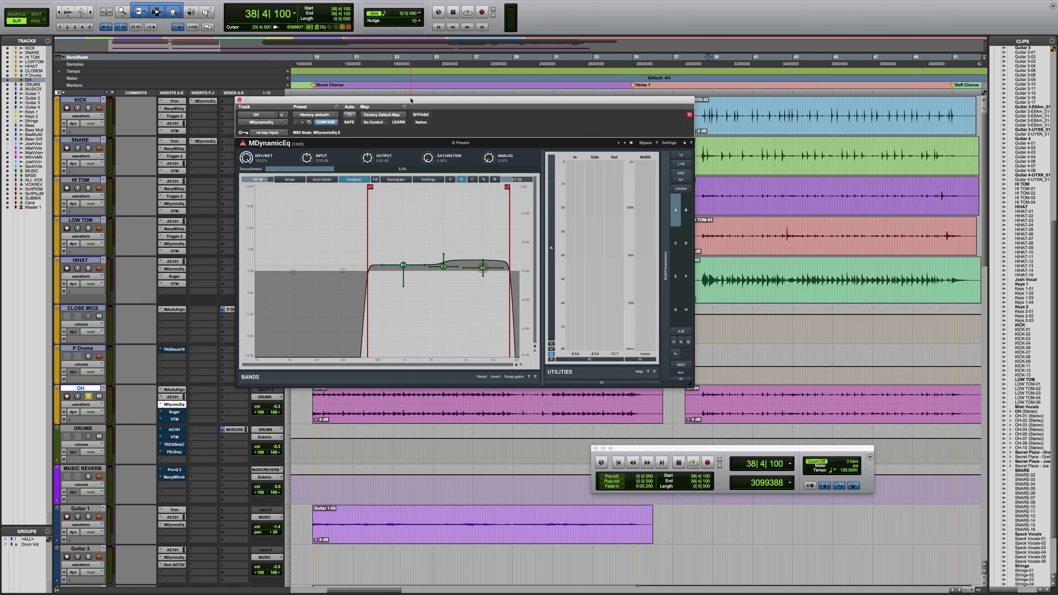
# - Play the soloed OH from 19|4|013 with MDynamicEq active and bypassed to compare the sound, and close the plugin window
pyautogui.moveTo(411, 100); pyautogui.dragTo(435, 152)
pyautogui.click(328, 55)
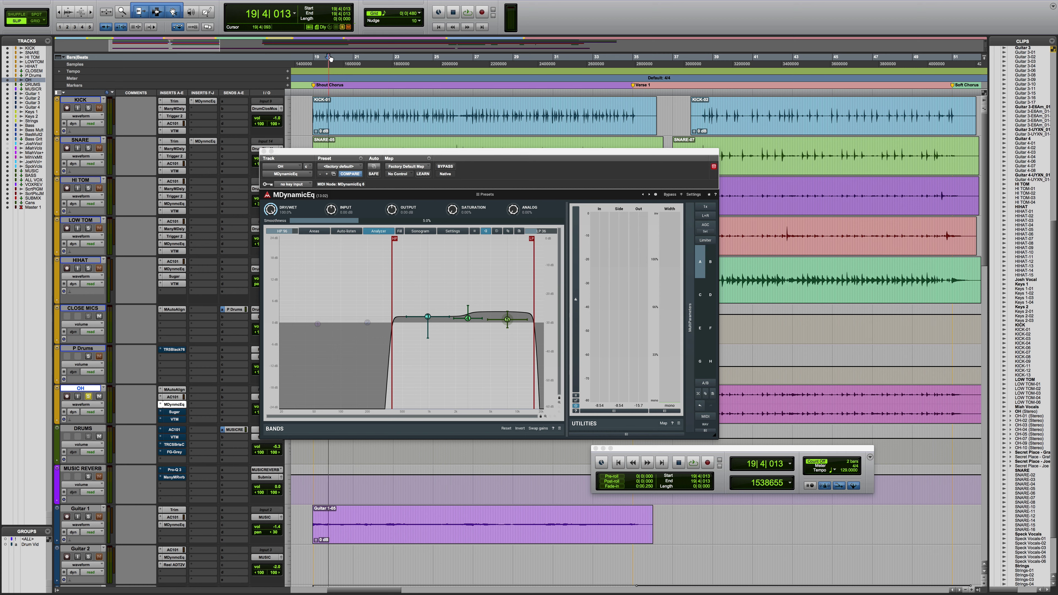
pyautogui.press('space')
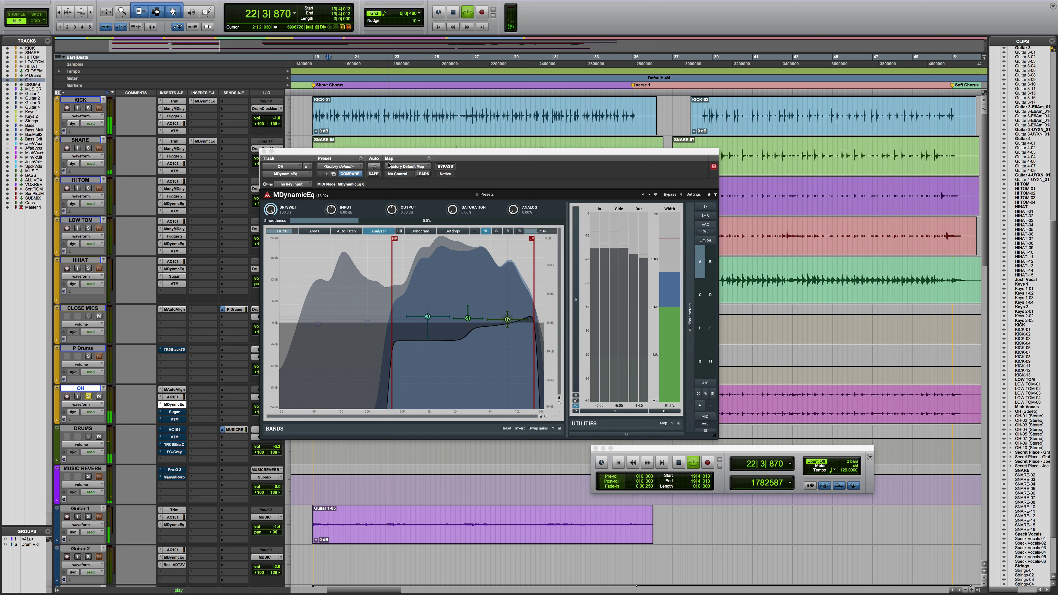
pyautogui.click(446, 167)
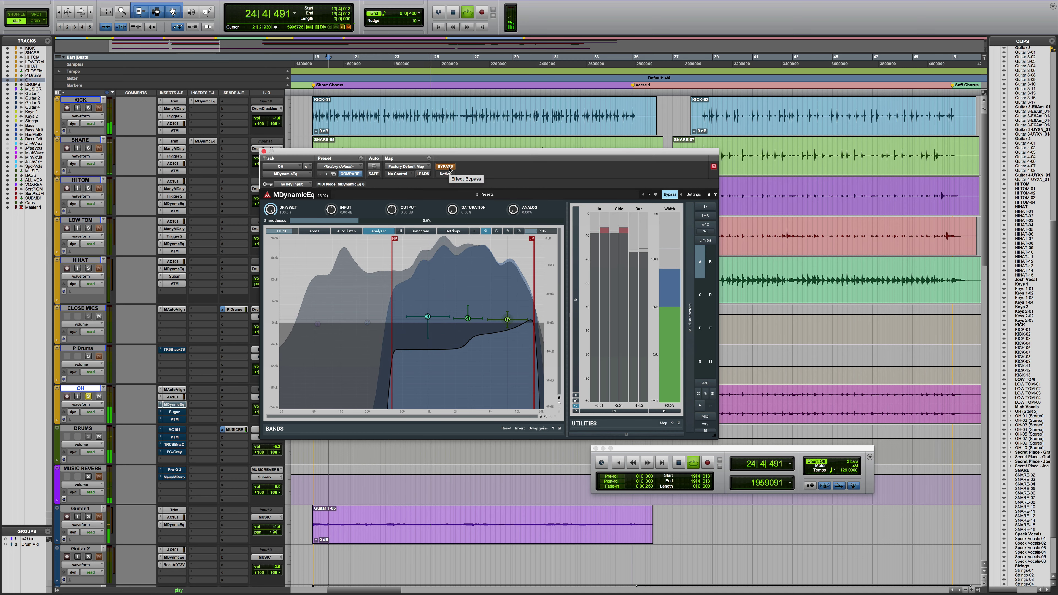
pyautogui.click(446, 167)
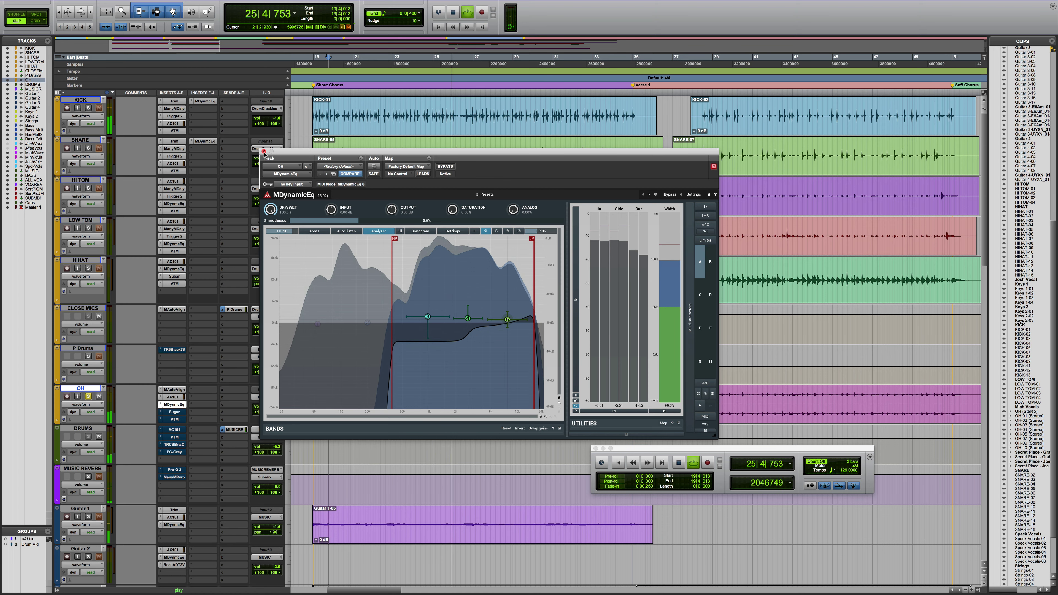
pyautogui.click(263, 152)
pyautogui.press('space')
# - Take Sugar out of bypass on OH and play from 19|4|013, toggling its bypass to compare the sound
pyautogui.click(178, 413)
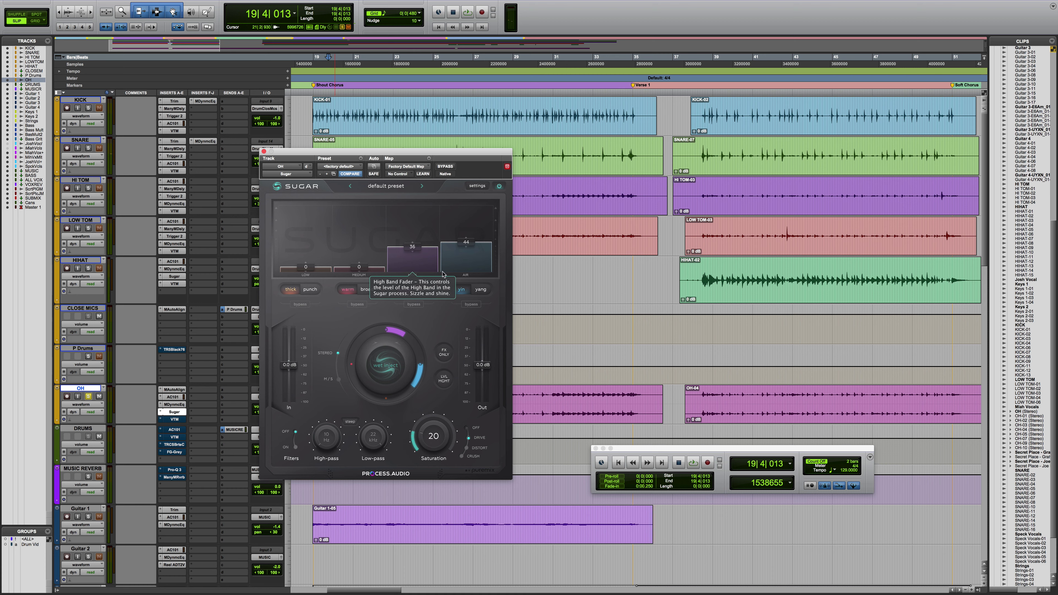
pyautogui.press('space')
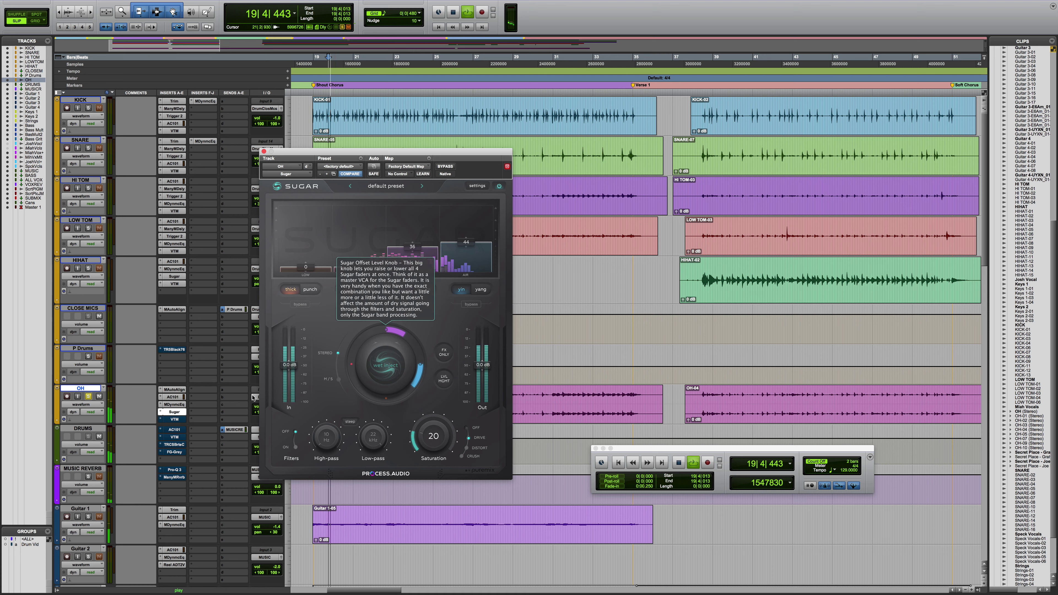
pyautogui.click(447, 167)
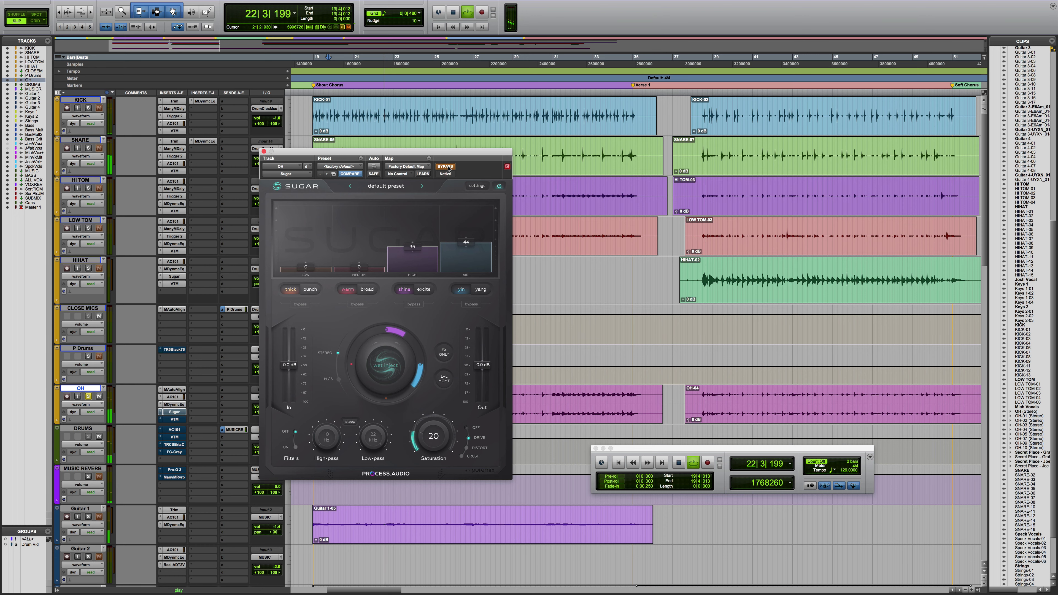
pyautogui.click(449, 167)
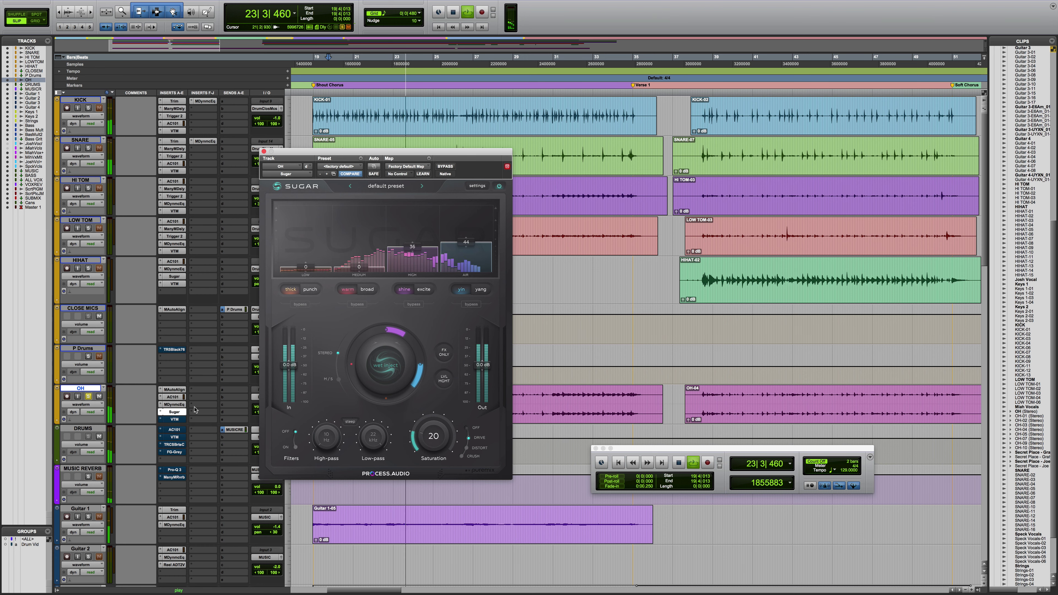
pyautogui.press('space')
# - Take VTM out of bypass on OH, play from 19|4|013 while toggling its bypass to compare, and close the plugin window
pyautogui.click(174, 419)
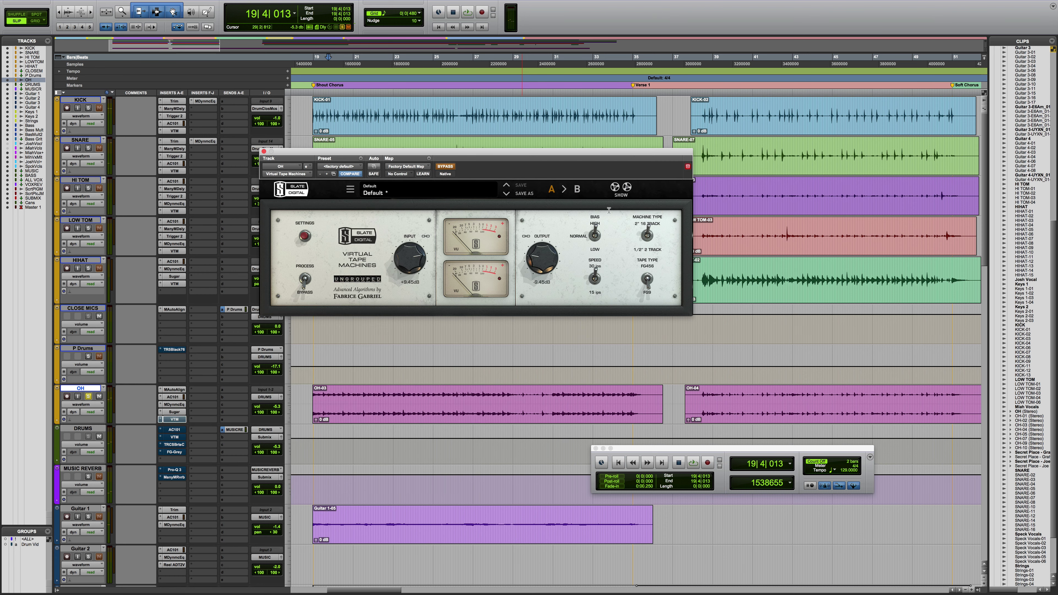
pyautogui.click(445, 166)
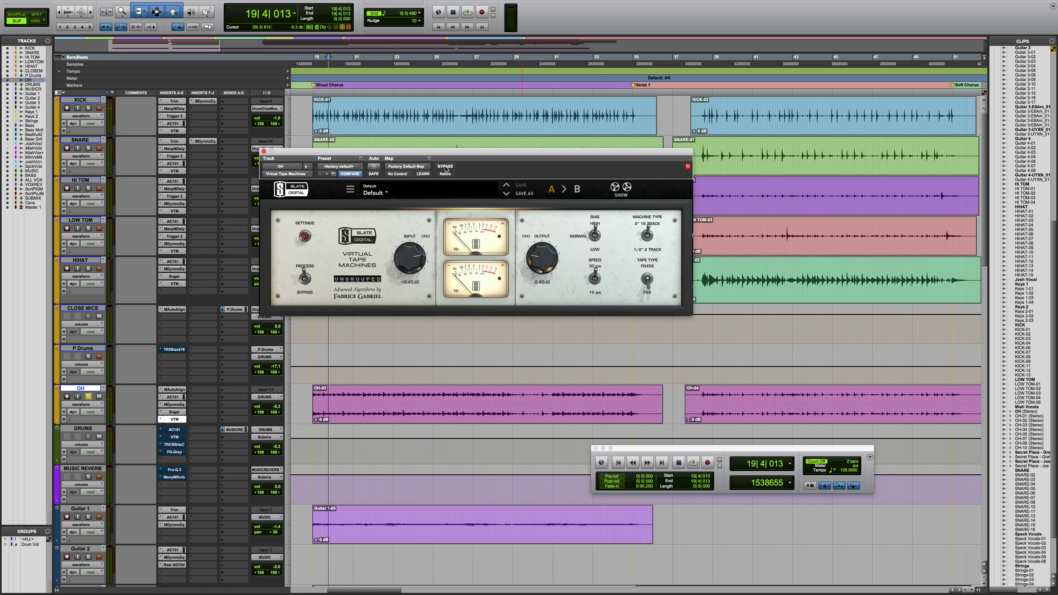
pyautogui.press('space')
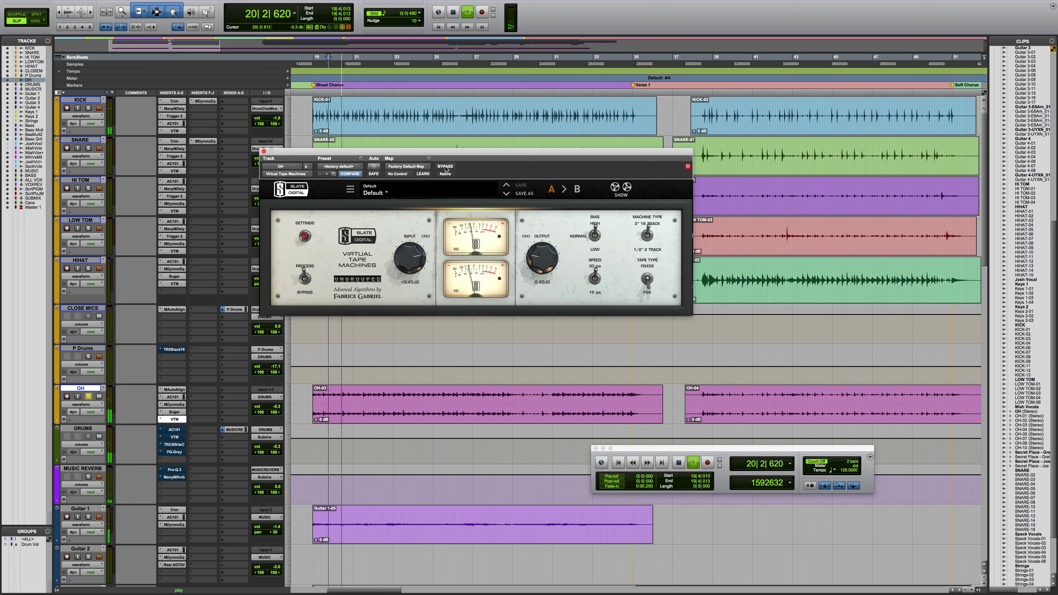
pyautogui.click(445, 167)
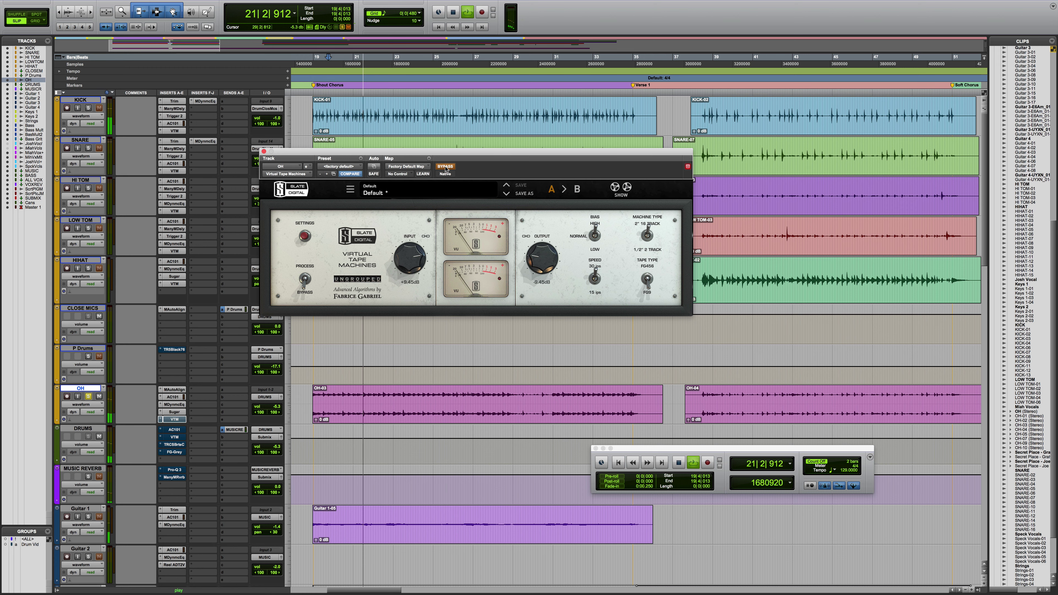
pyautogui.click(445, 166)
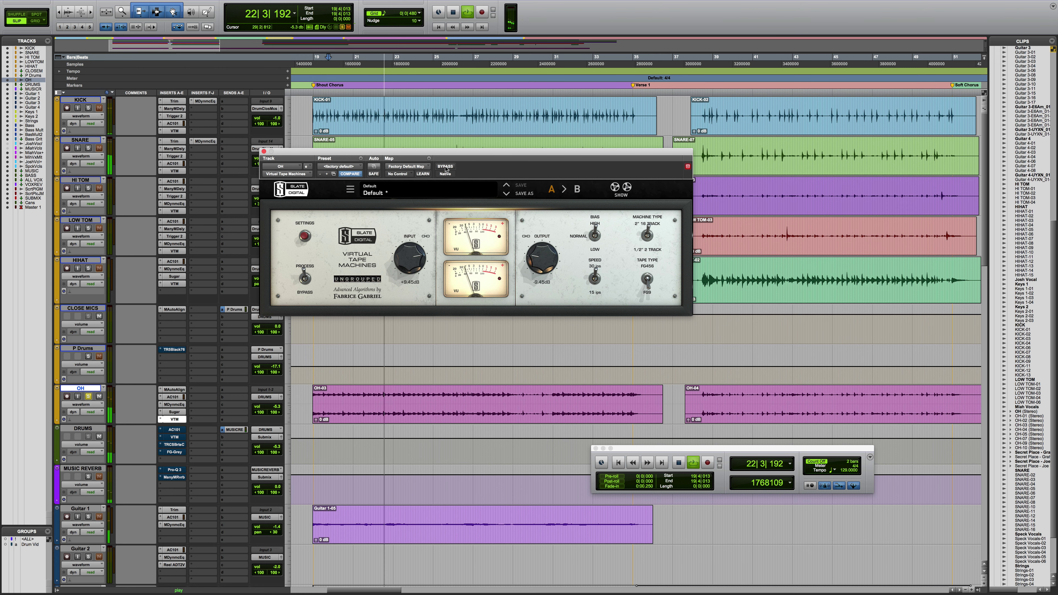
pyautogui.press('space')
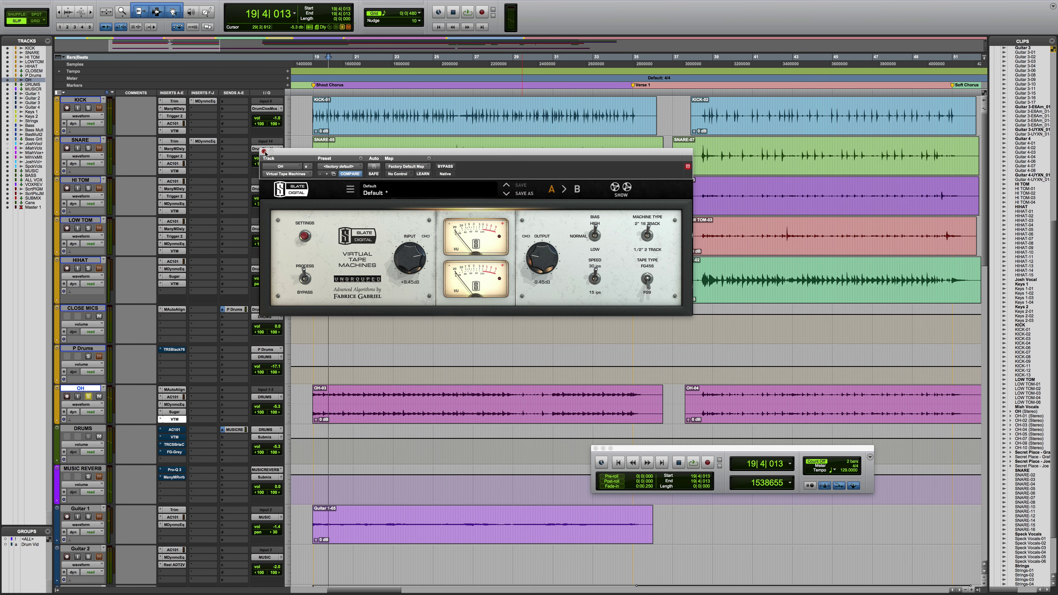
pyautogui.click(264, 151)
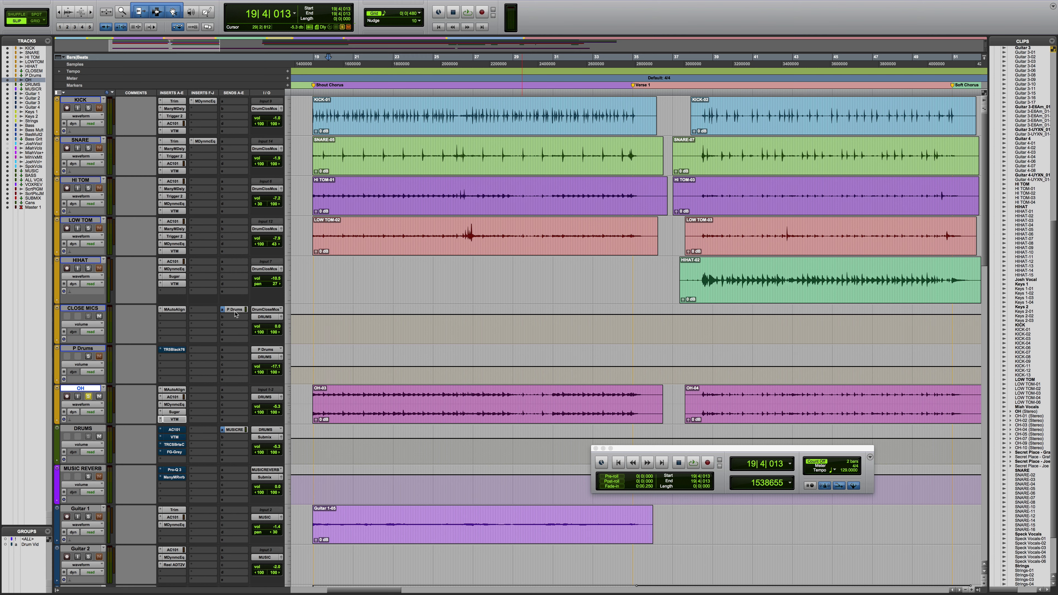
# - Take the T-RackS Black 76 out of bypass on P Drums and solo the drum tracks with P Drums left unsoloed
pyautogui.click(174, 354)
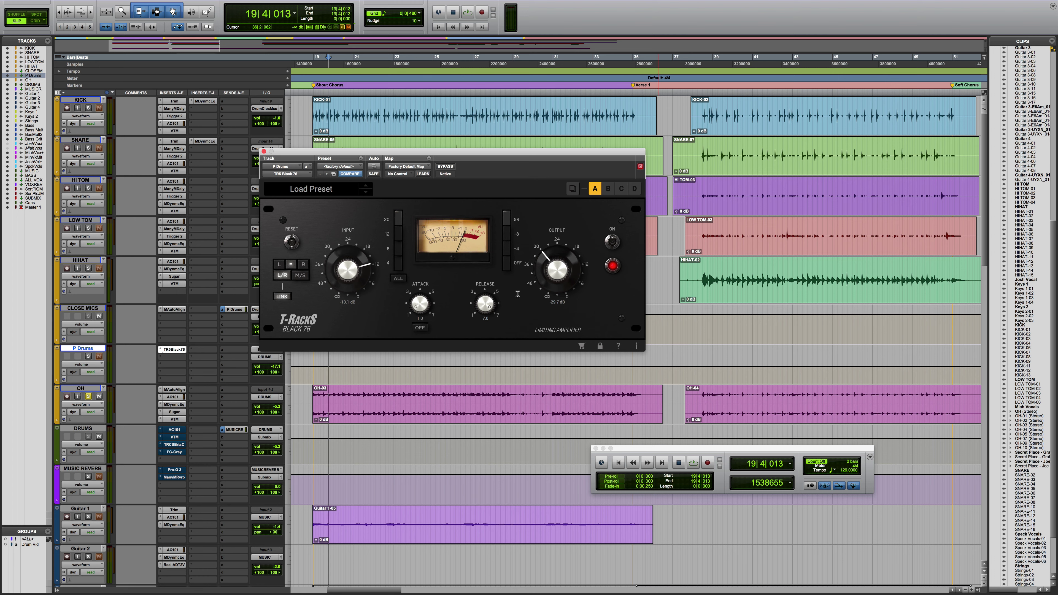
pyautogui.click(92, 399)
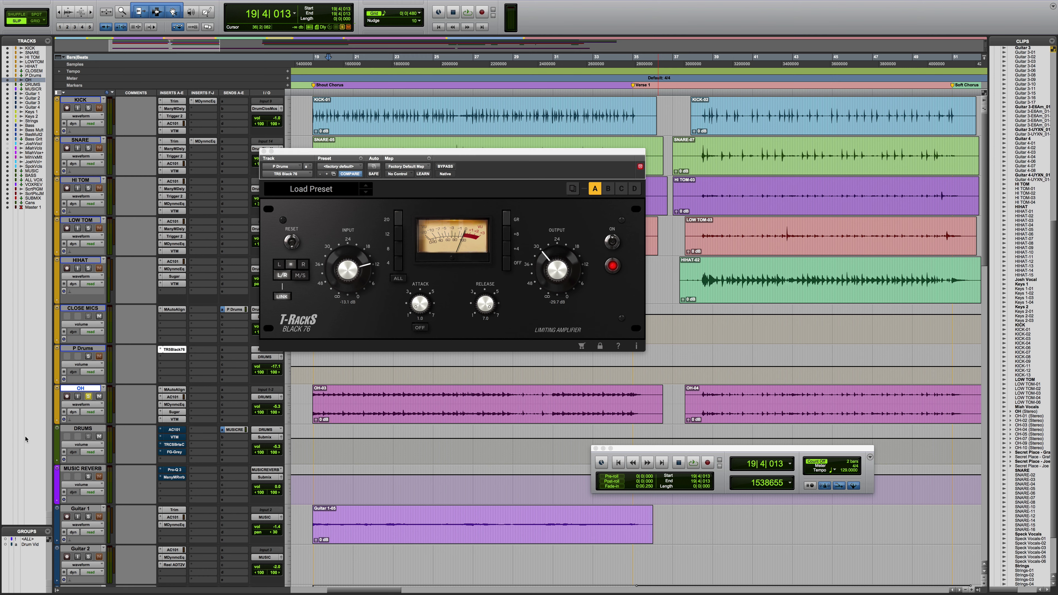
pyautogui.click(88, 108)
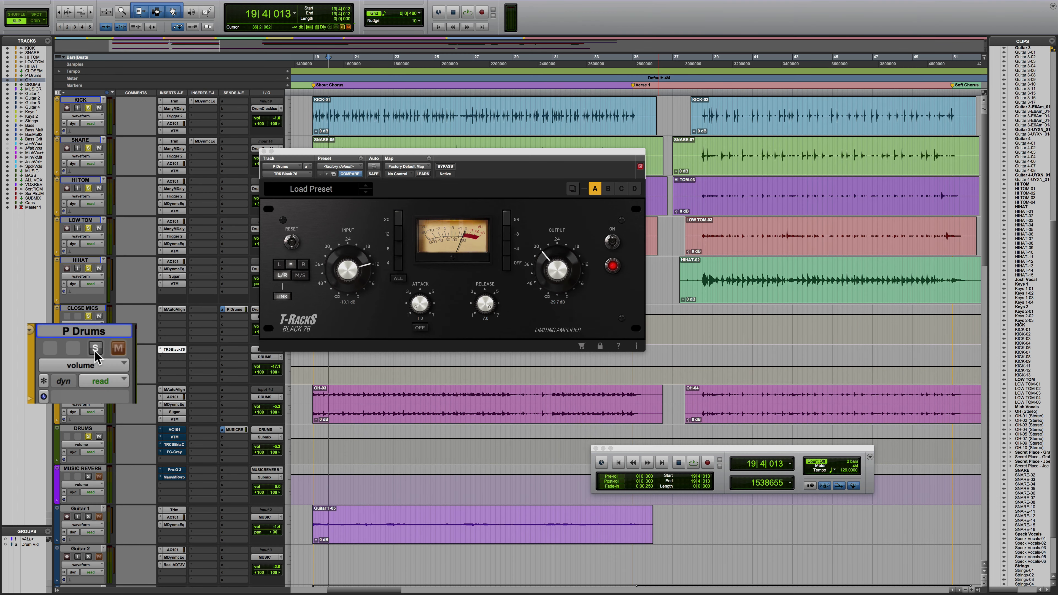
# - Play the soloed drums from 19|4|013, toggling the P Drums solo to compare the mix with and without parallel compression
pyautogui.press('space')
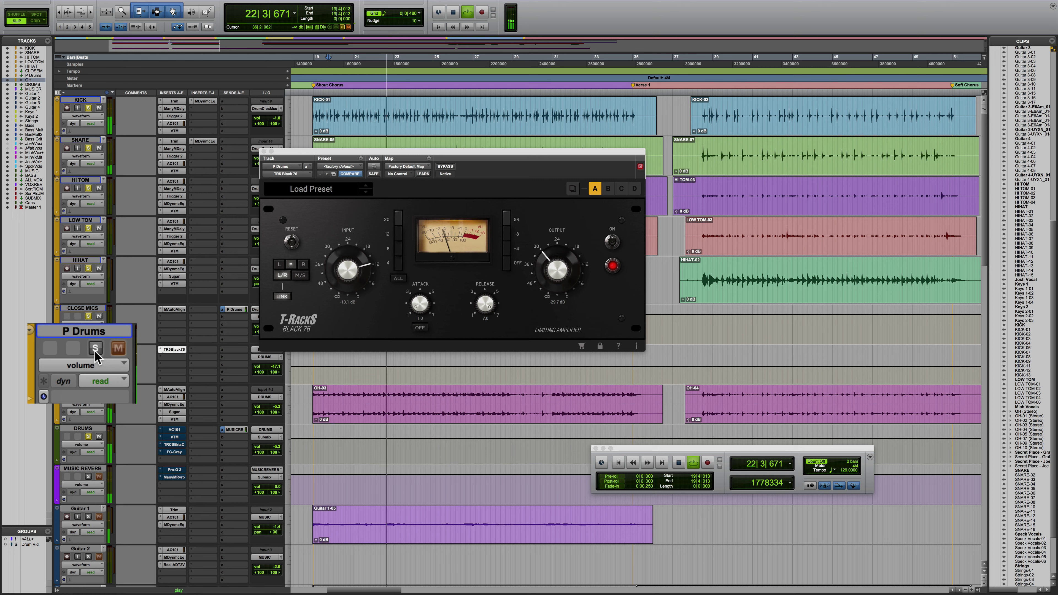
pyautogui.click(95, 352)
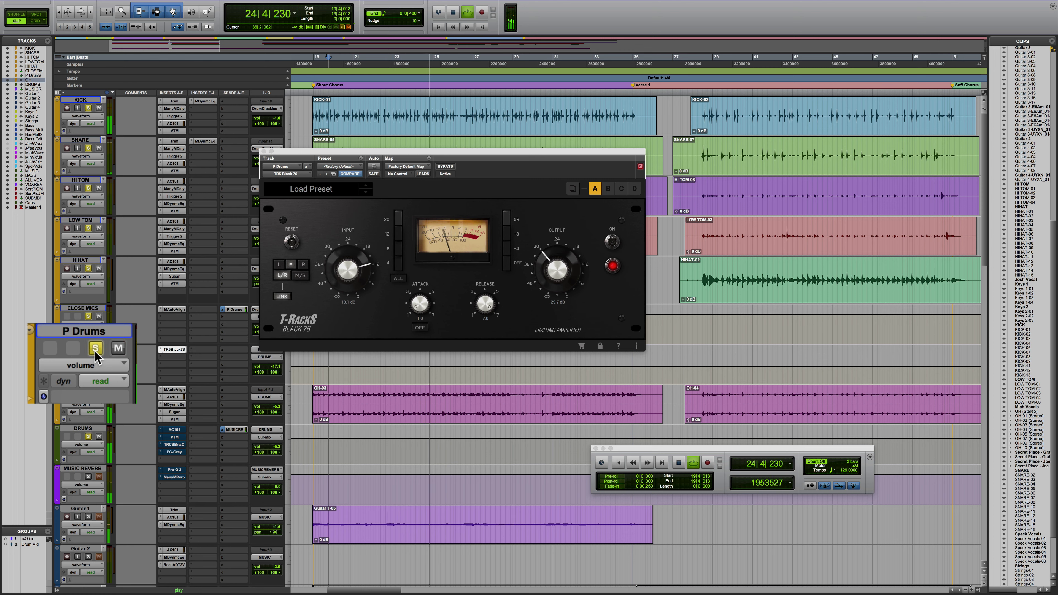
pyautogui.click(95, 349)
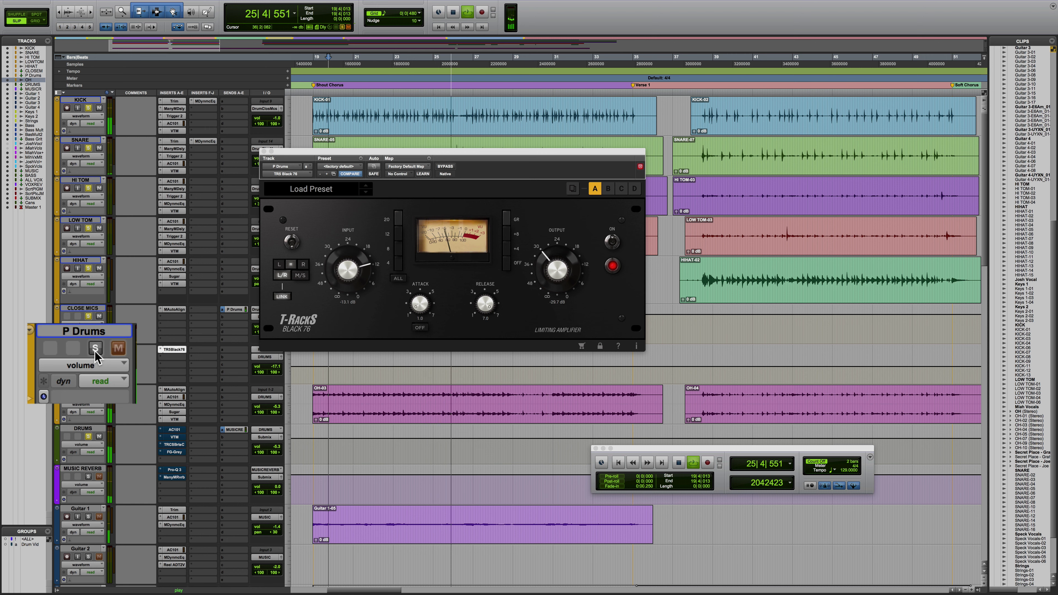
pyautogui.click(95, 350)
pyautogui.press('space')
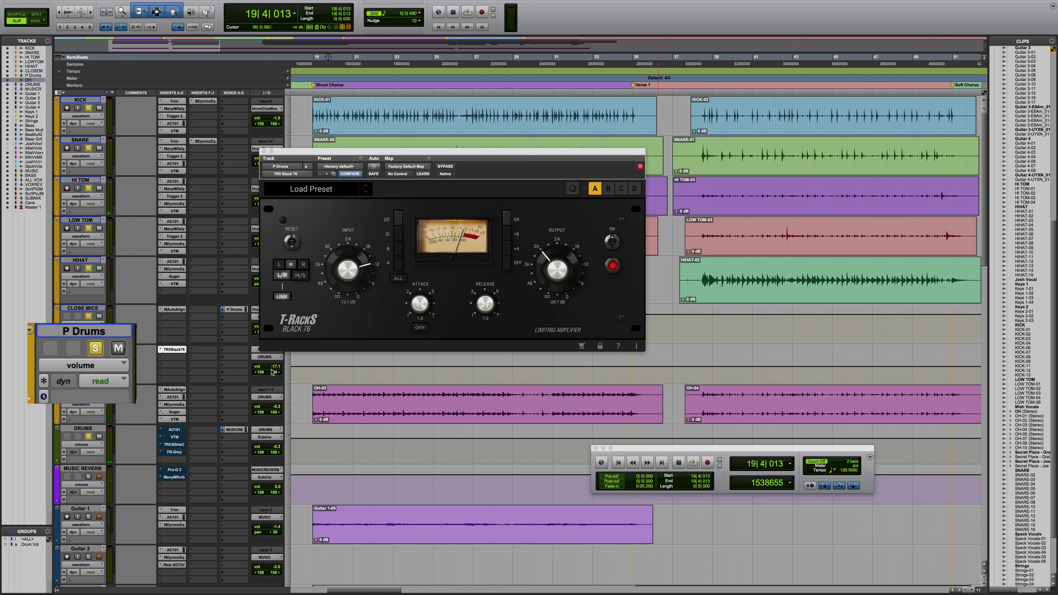
# - Raise the P Drums volume to -9.9 during playback, toggle its solo to compare, and settle the volume at -11.9
pyautogui.press('space')
pyautogui.moveTo(276, 367); pyautogui.dragTo(277, 366)
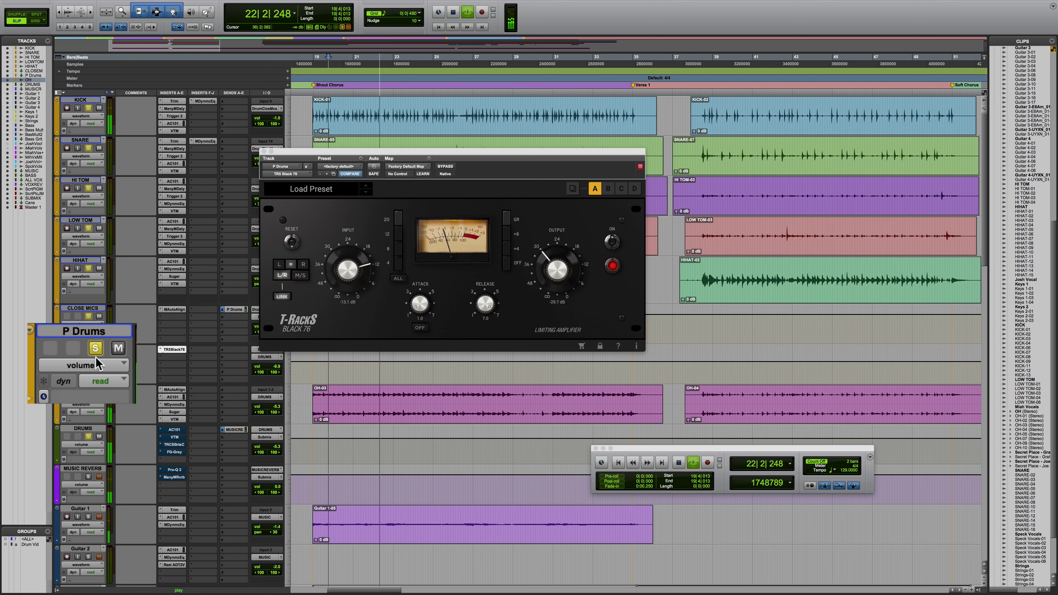
pyautogui.click(96, 350)
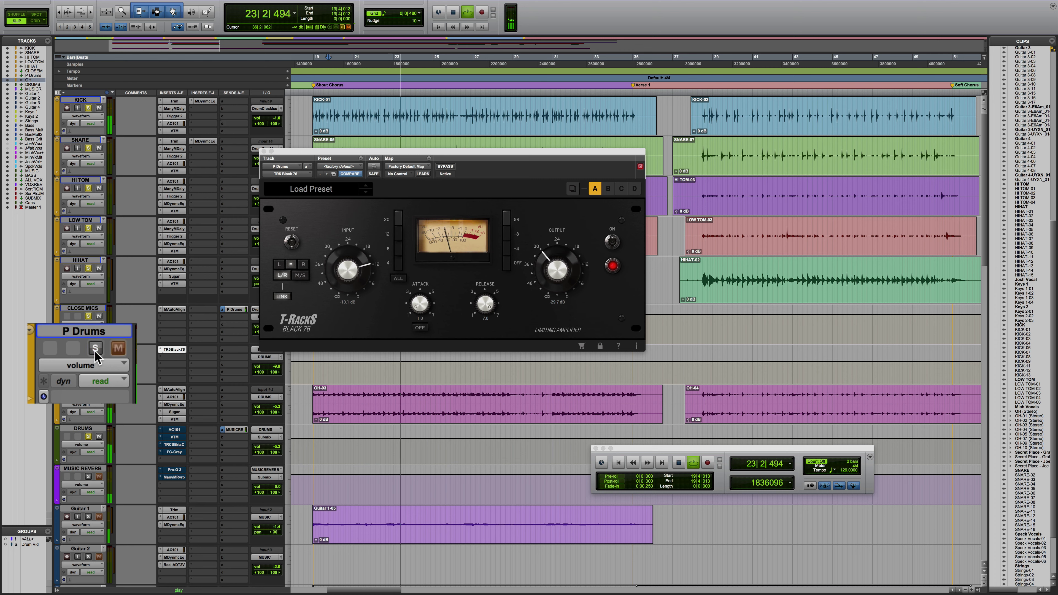
pyautogui.click(96, 351)
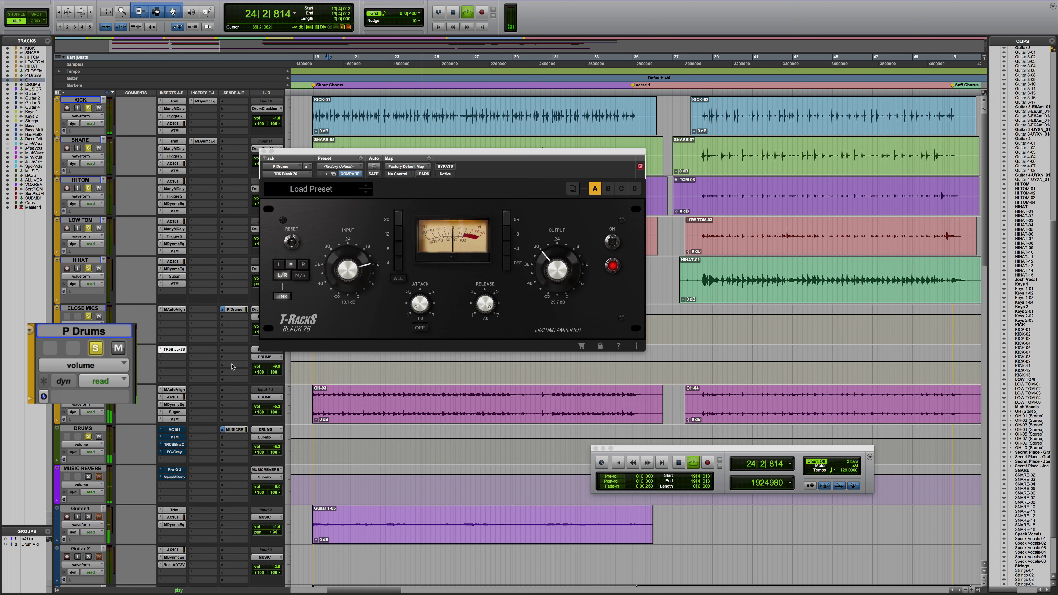
pyautogui.press('space')
pyautogui.click(275, 369)
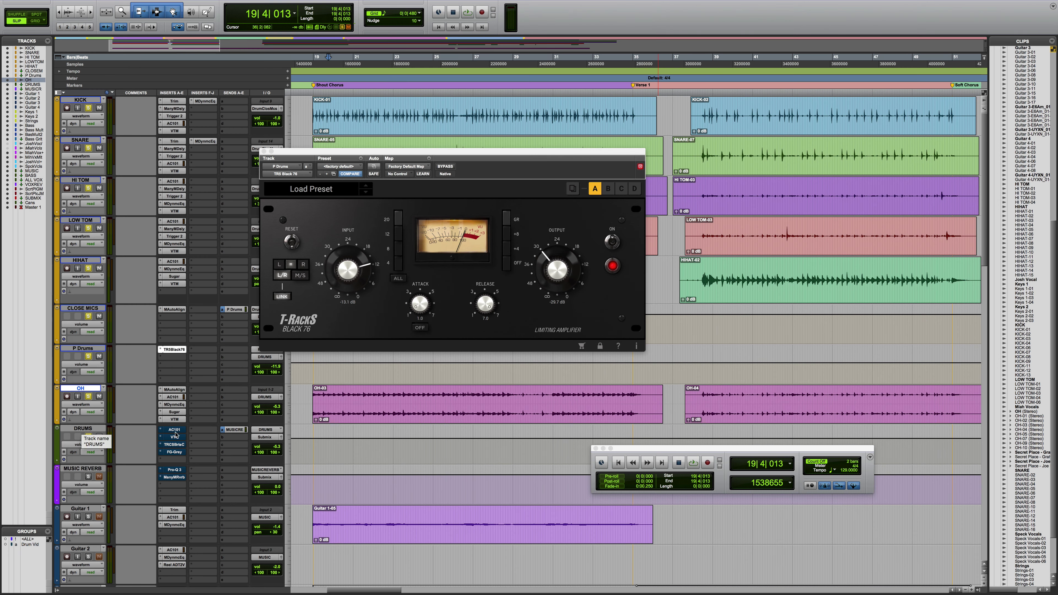
# - Take AC101 out of bypass on DRUMS and play from 19|4|013, toggling its bypass to compare the sound
pyautogui.keyDown('super'); pyautogui.click(178, 431); pyautogui.keyUp('super')
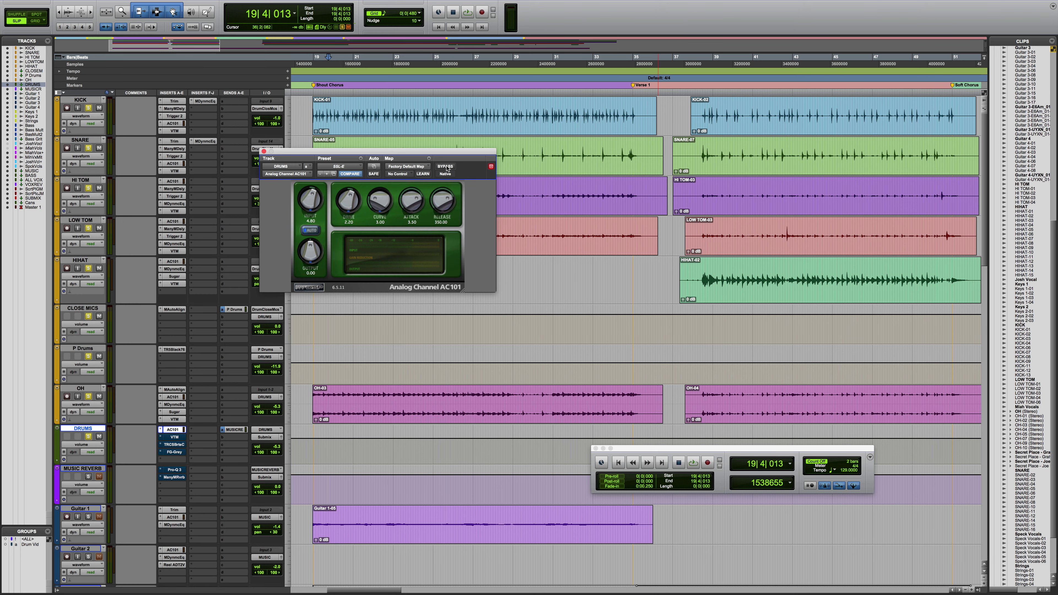
pyautogui.press('space')
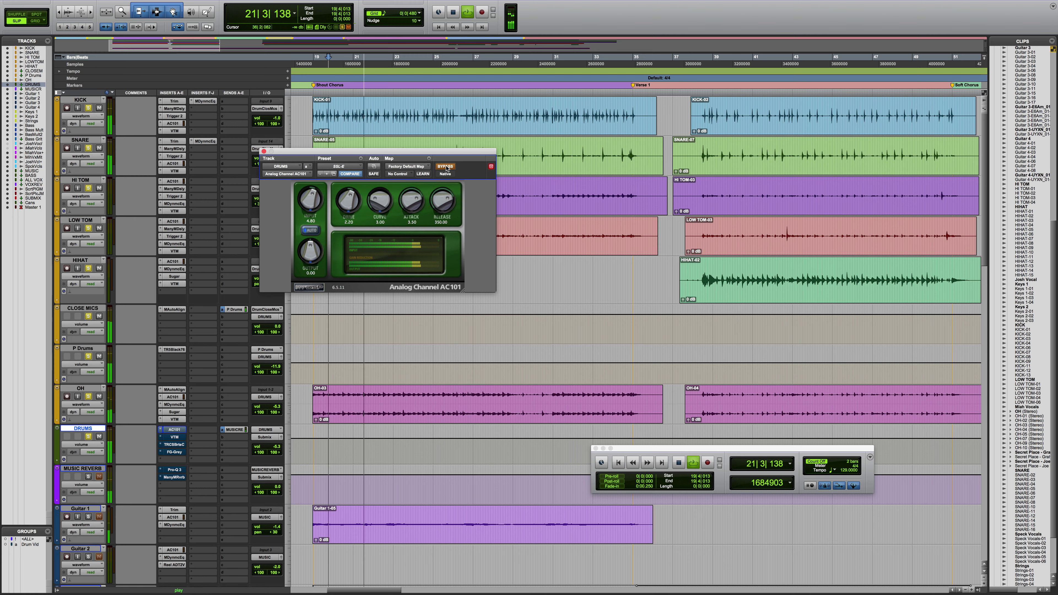
pyautogui.click(445, 166)
pyautogui.click(445, 167)
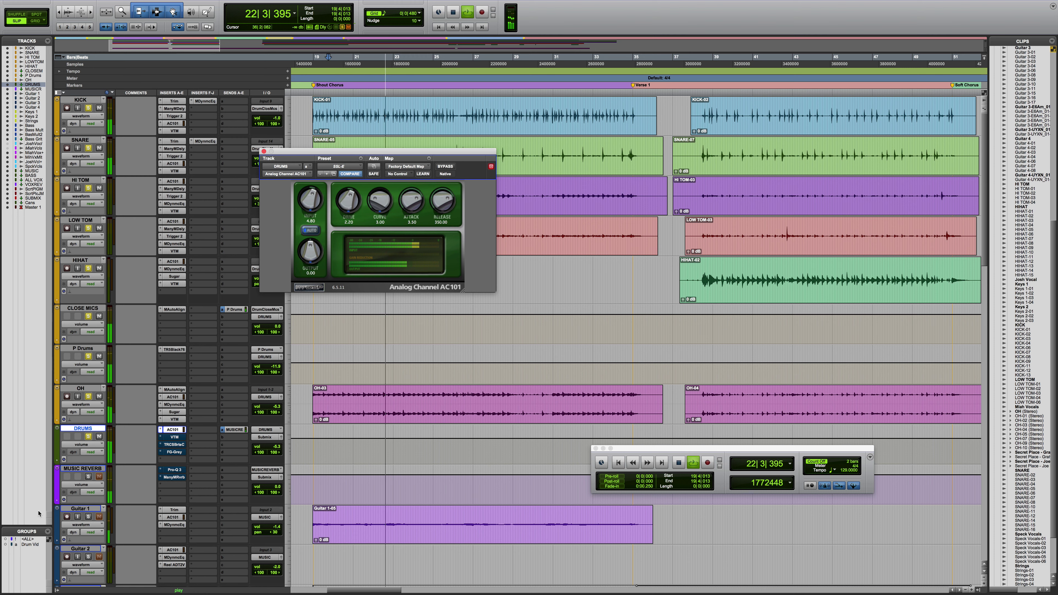
pyautogui.press('space')
# - Take VTM out of bypass on DRUMS, adjust its input level during playback from 19|4|013, and toggle its bypass to compare
pyautogui.click(174, 437)
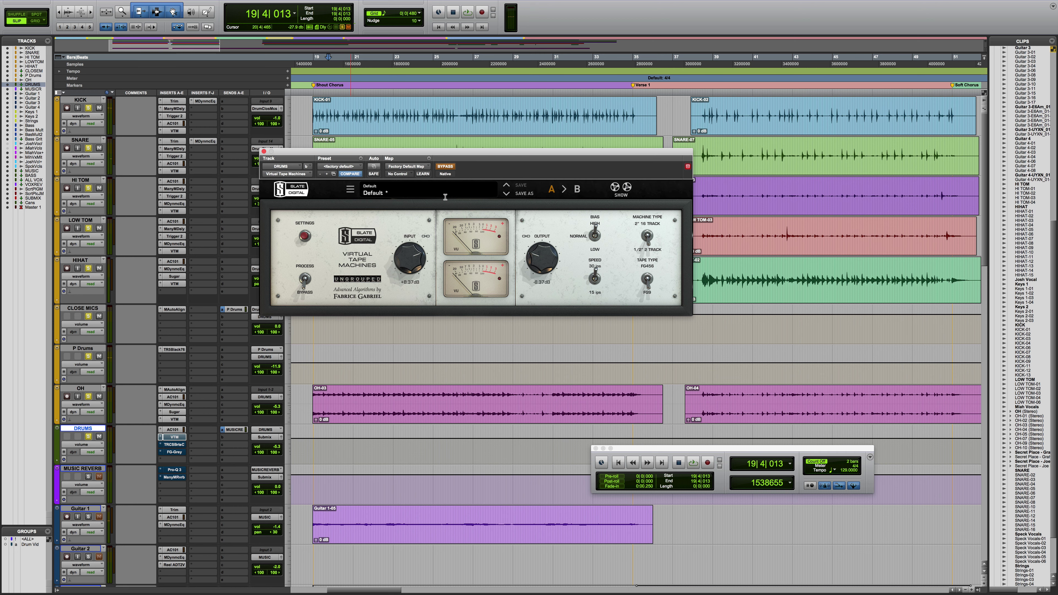
pyautogui.press('space')
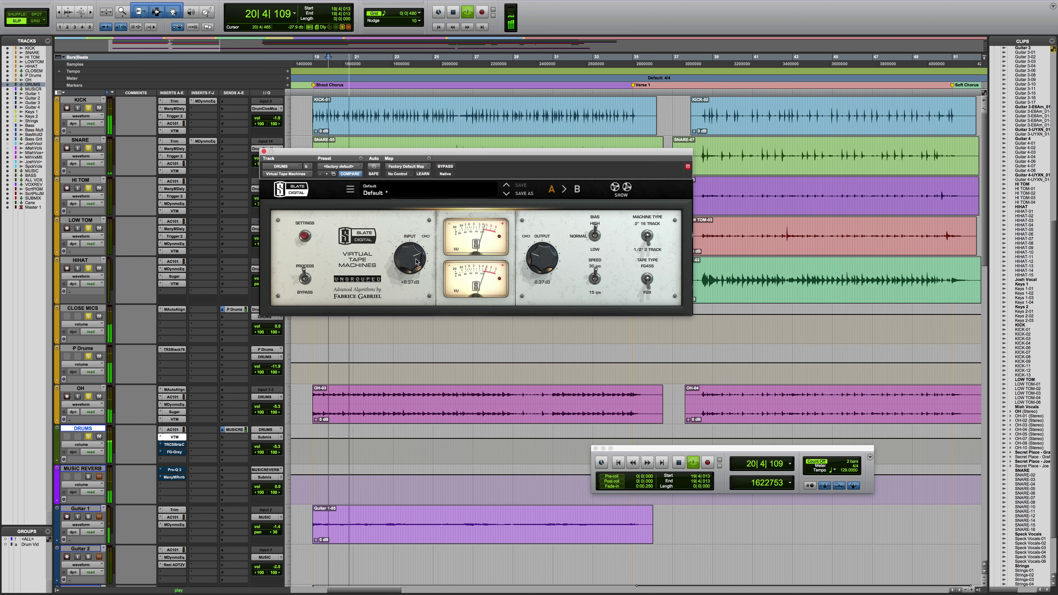
pyautogui.click(444, 166)
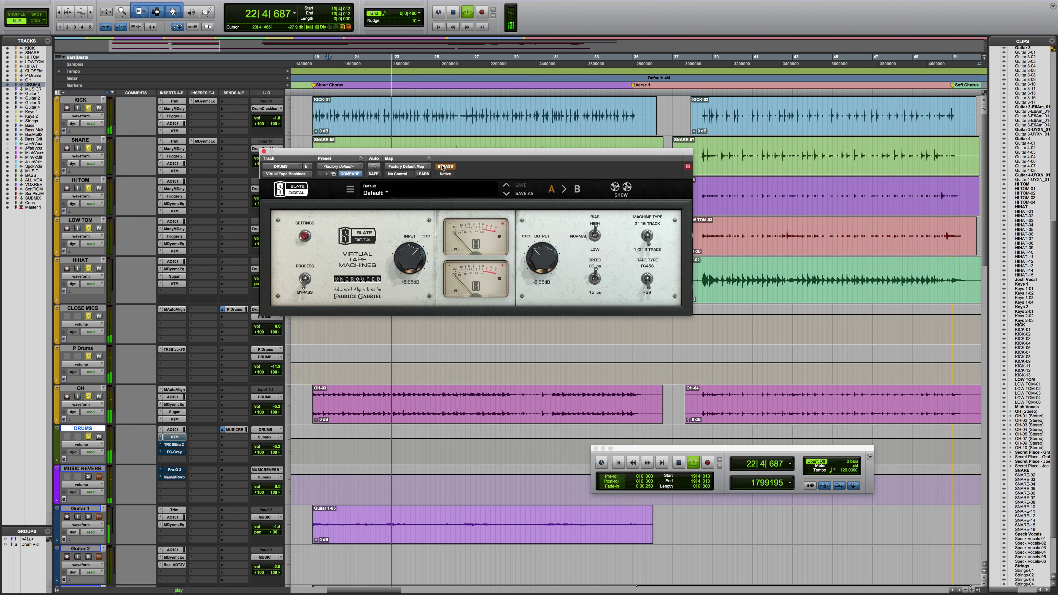
pyautogui.click(443, 167)
pyautogui.press('space')
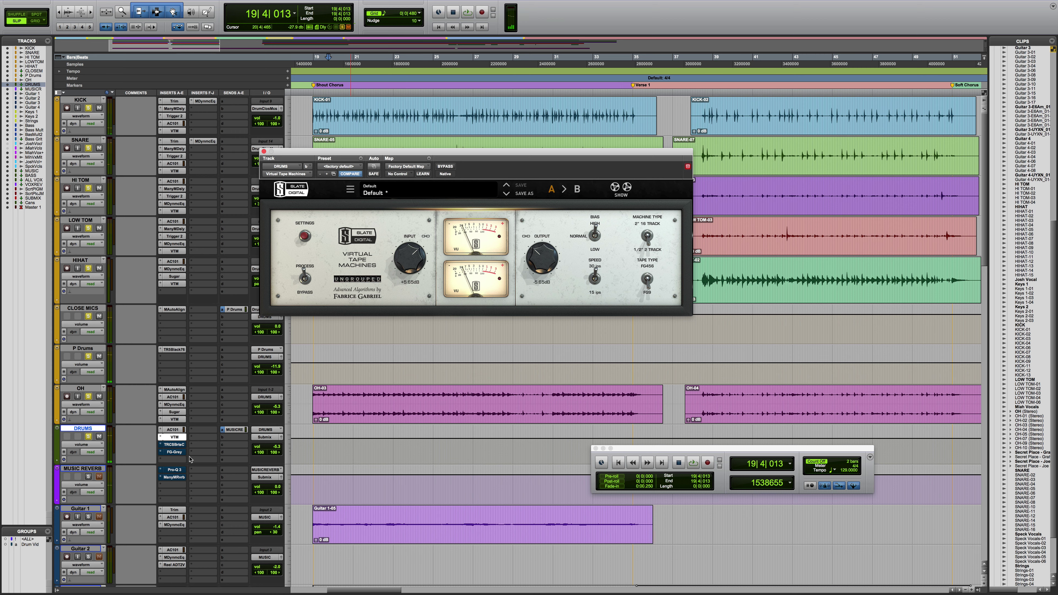
# - Take the T-RackS British Channel out of bypass on DRUMS, comparing it active and bypassed during playback, and close the plugin window
pyautogui.click(175, 445)
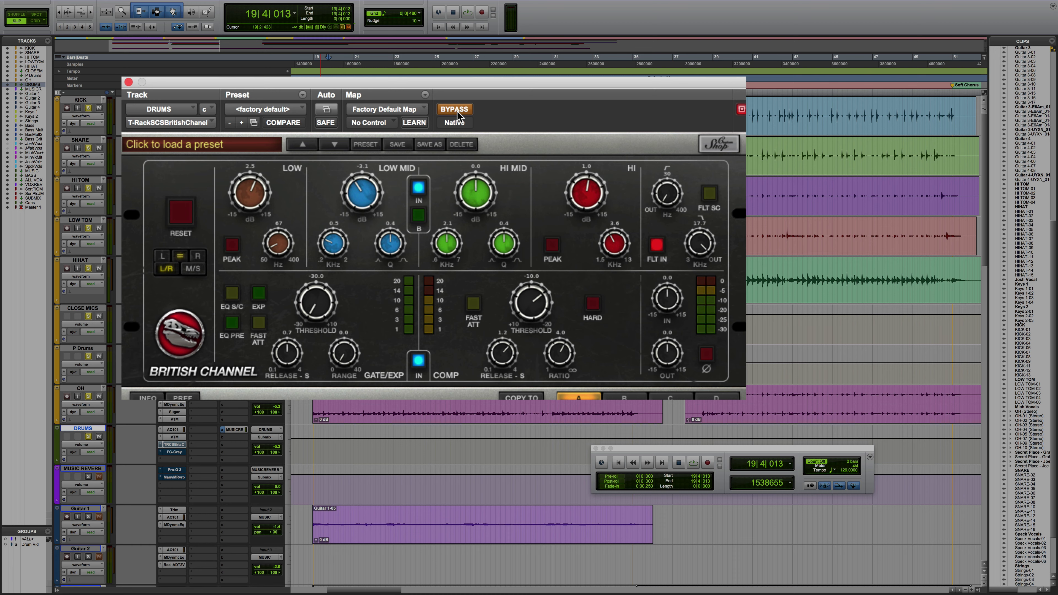
pyautogui.press('space')
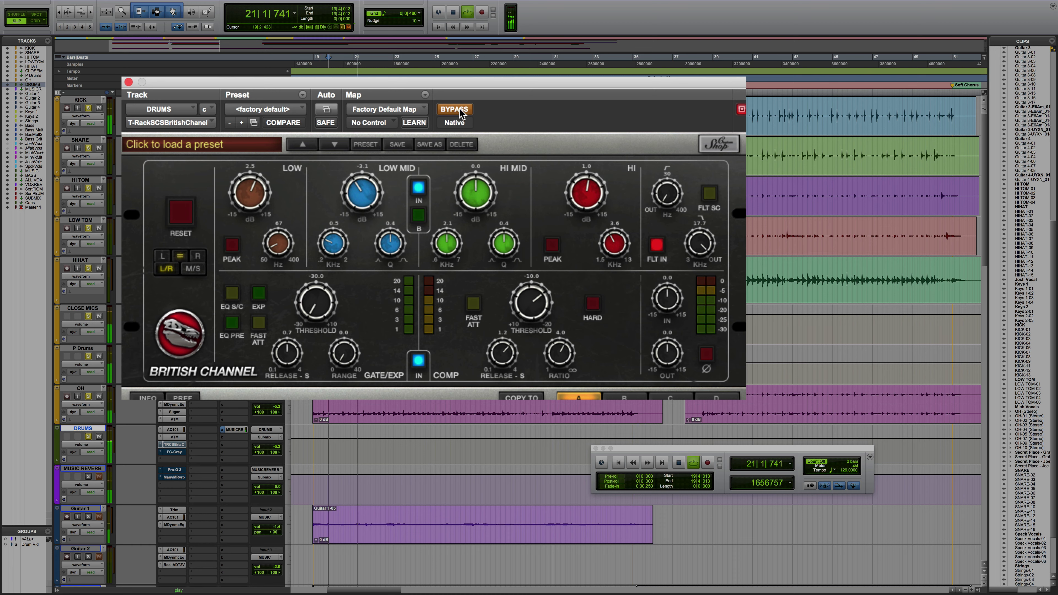
pyautogui.click(461, 112)
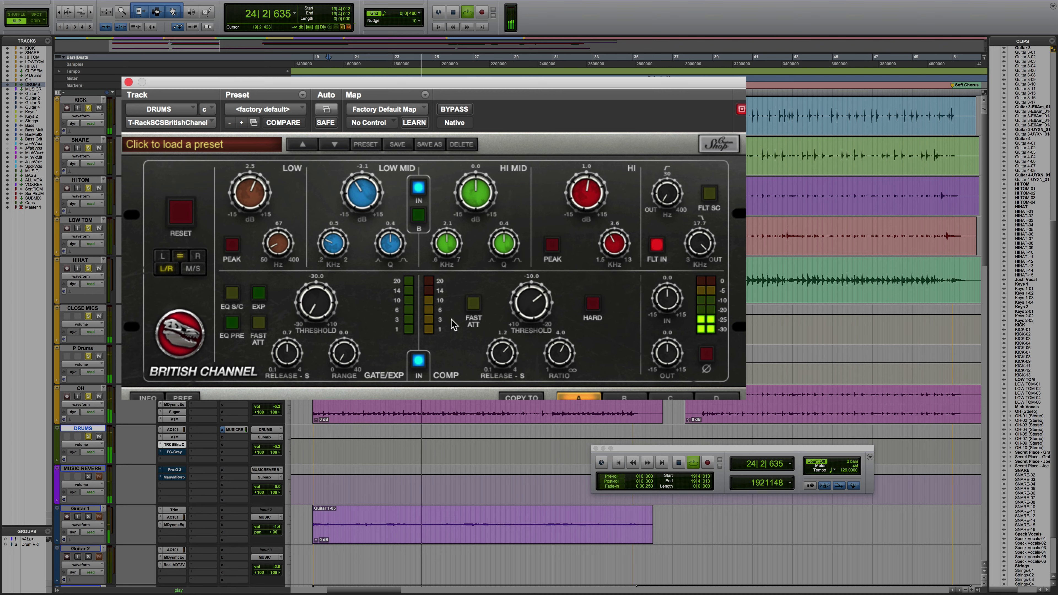
pyautogui.click(457, 111)
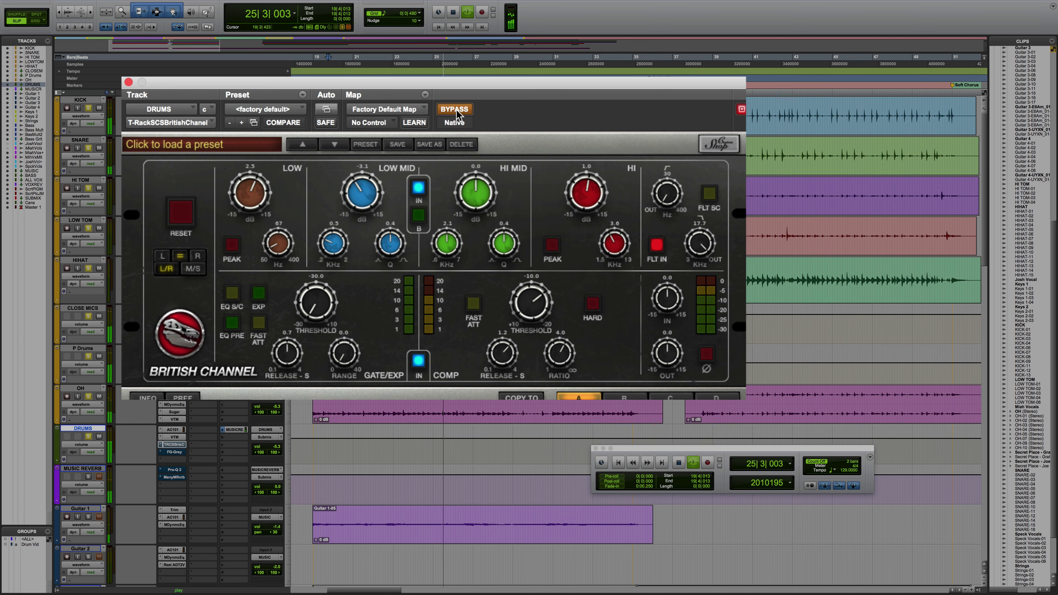
pyautogui.click(456, 111)
pyautogui.press('space')
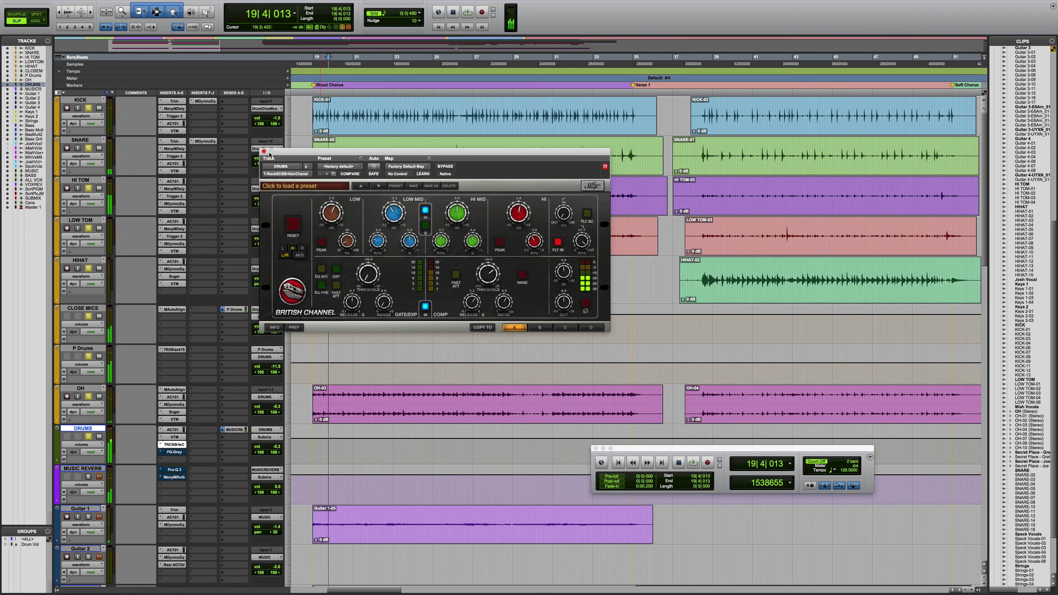
pyautogui.click(264, 151)
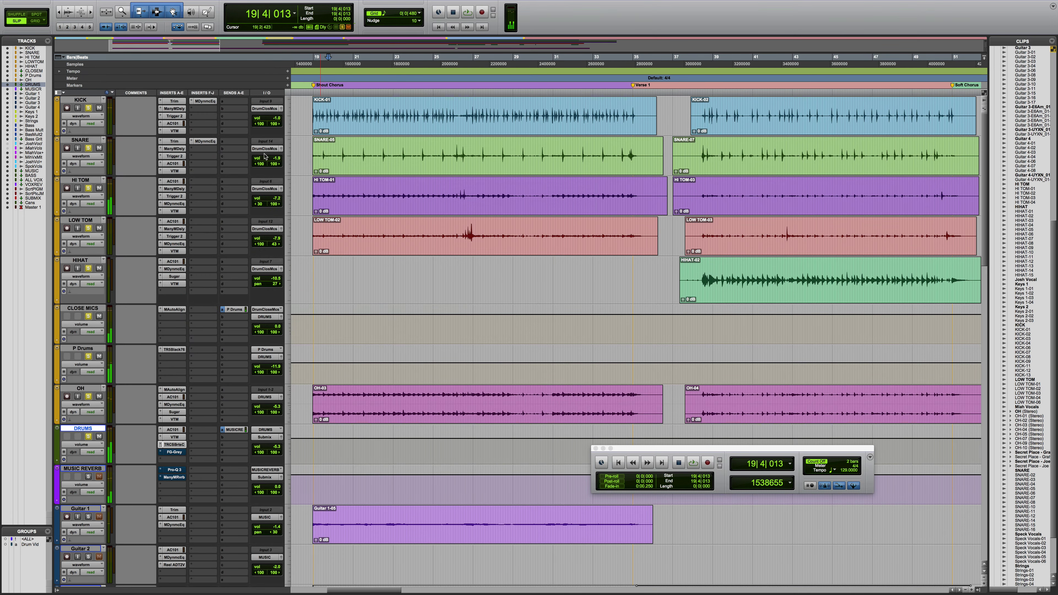
# - Play the drums from 19|4|013 with FG-Grey bypassed on DRUMS, and take it out of bypass during playback to compare
pyautogui.click(177, 453)
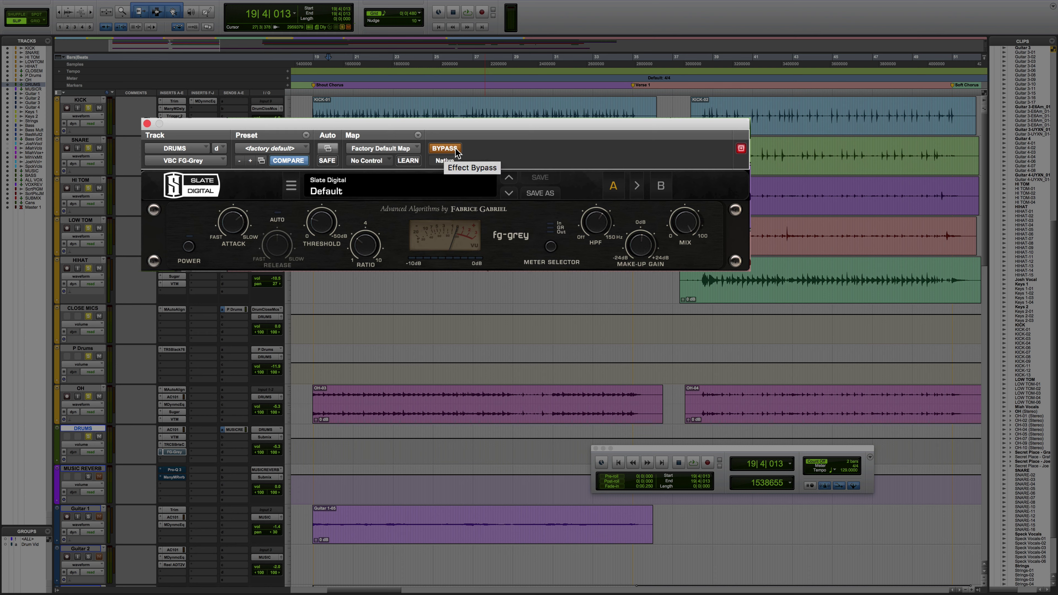
pyautogui.press('space')
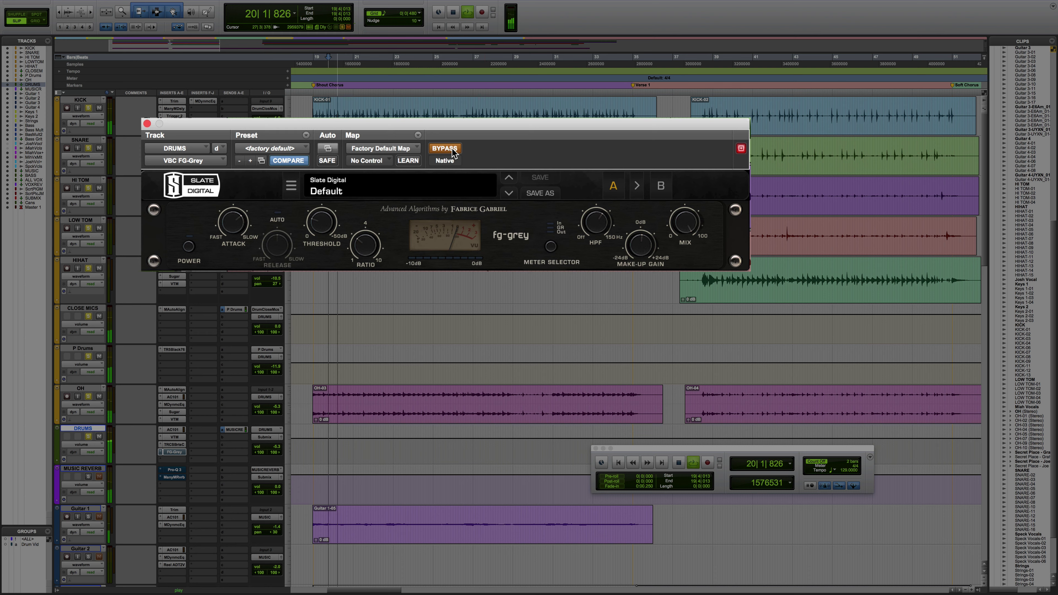
pyautogui.click(453, 151)
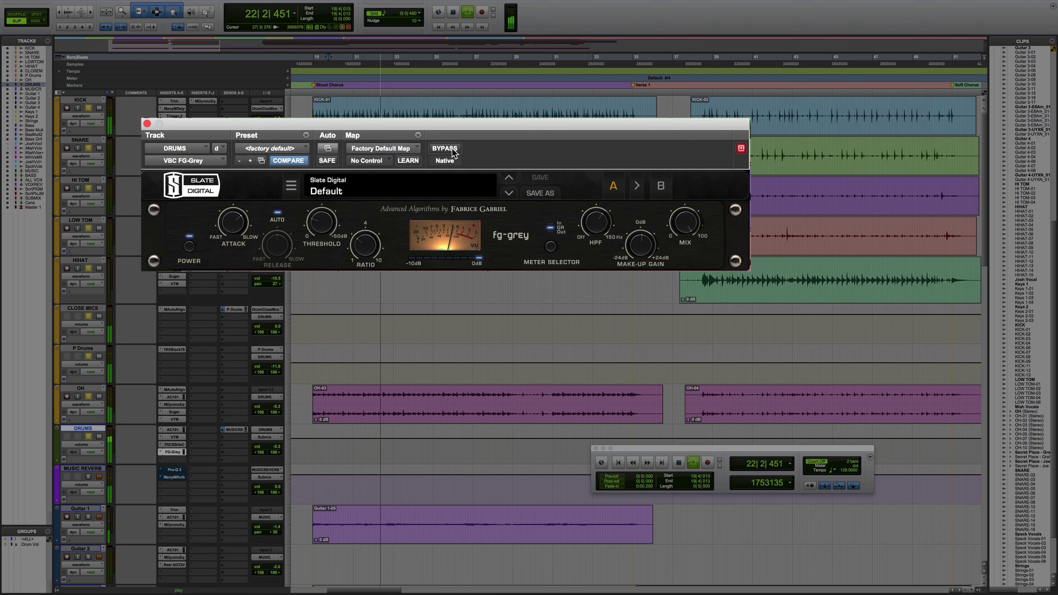
pyautogui.press('space')
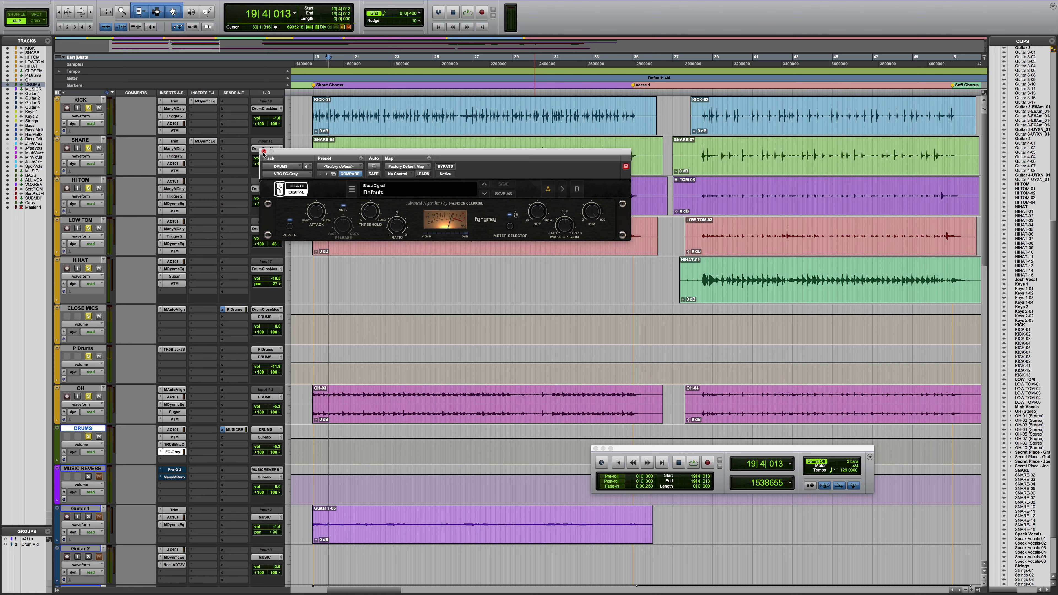
# - Close the FG-Grey window, take Pro-Q 3 and the Manny Marroquin Reverb out of bypass on MUSIC REVERB, and close the plugin window
pyautogui.click(263, 152)
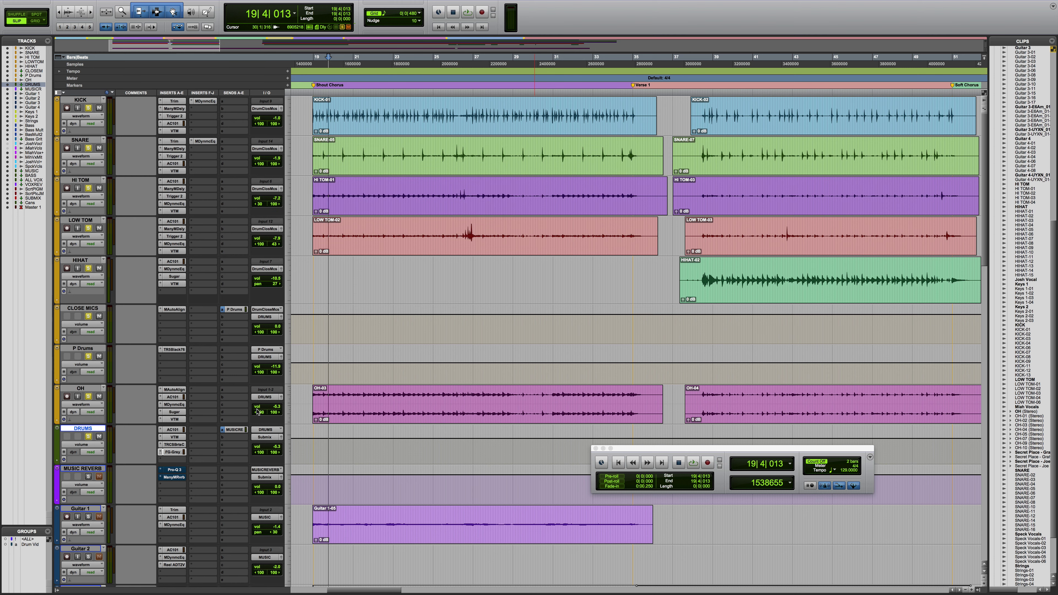
pyautogui.click(173, 470)
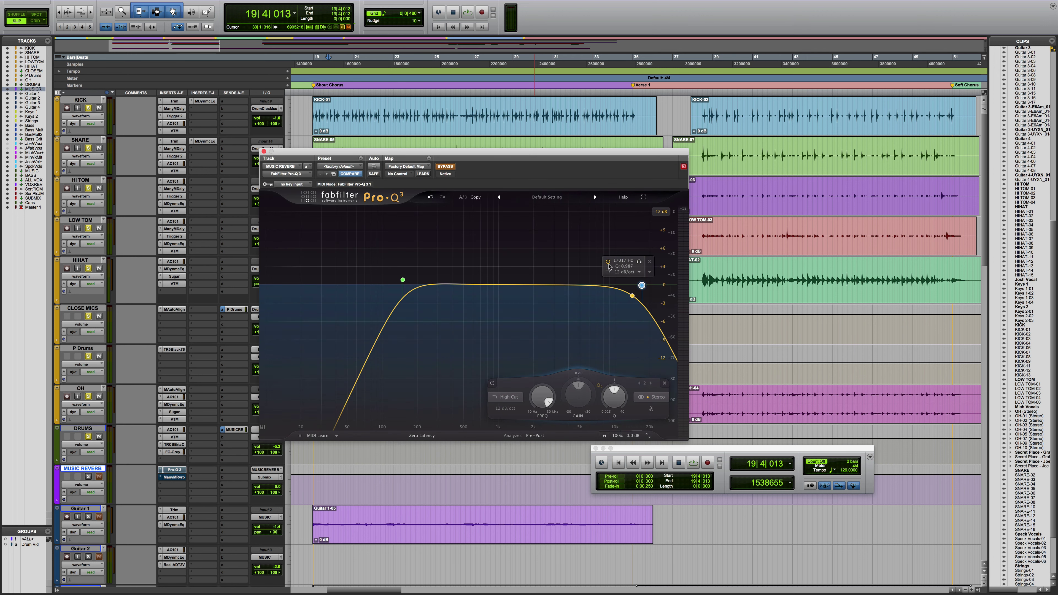
pyautogui.click(174, 477)
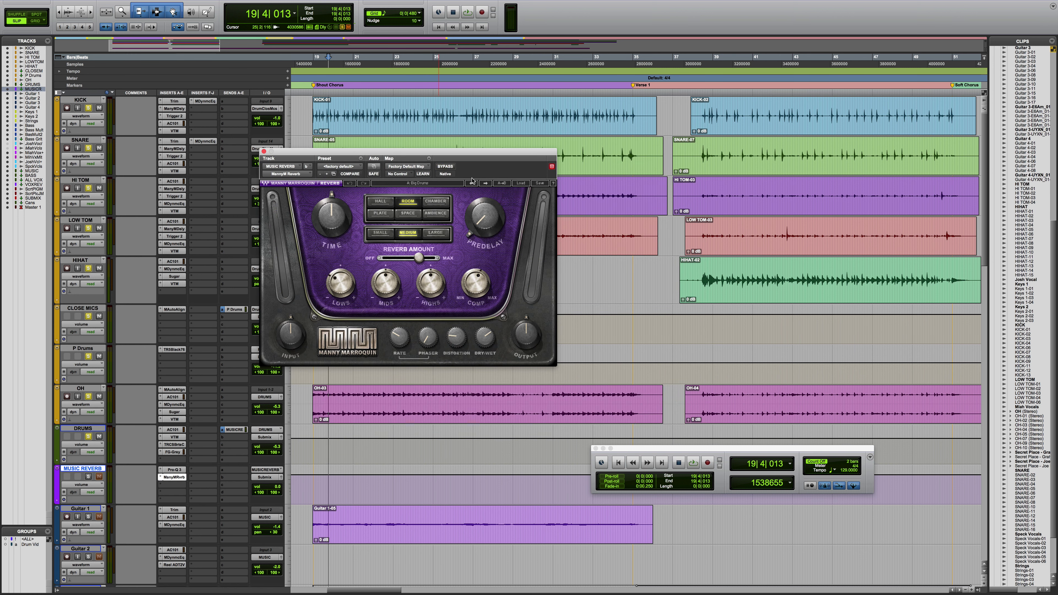
pyautogui.click(263, 151)
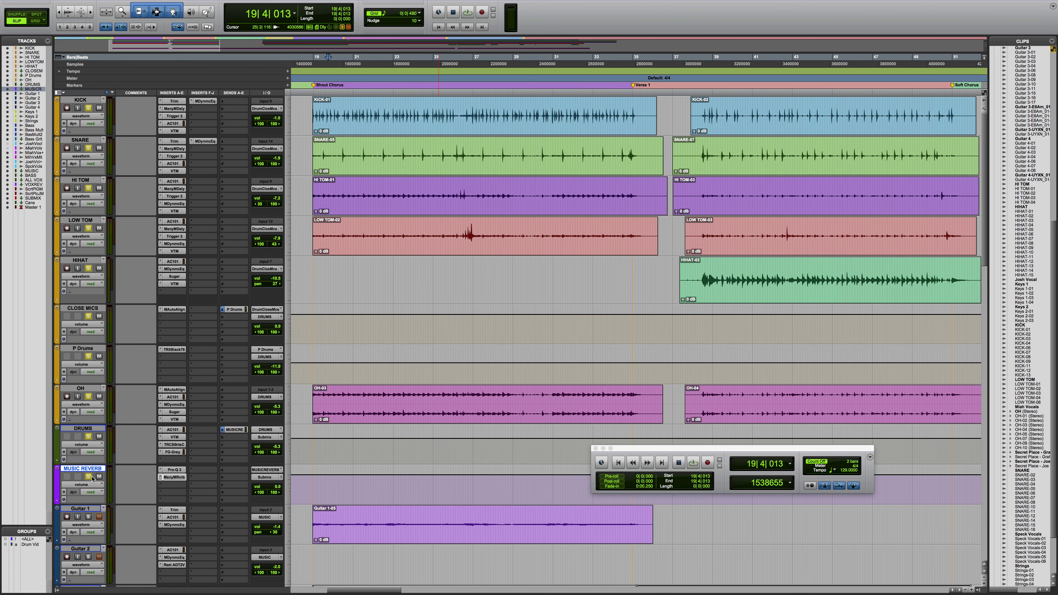
# - Lower the MUSIC REVERB volume to -9.2 dB while playing the drums from 19|4|013
pyautogui.press('space')
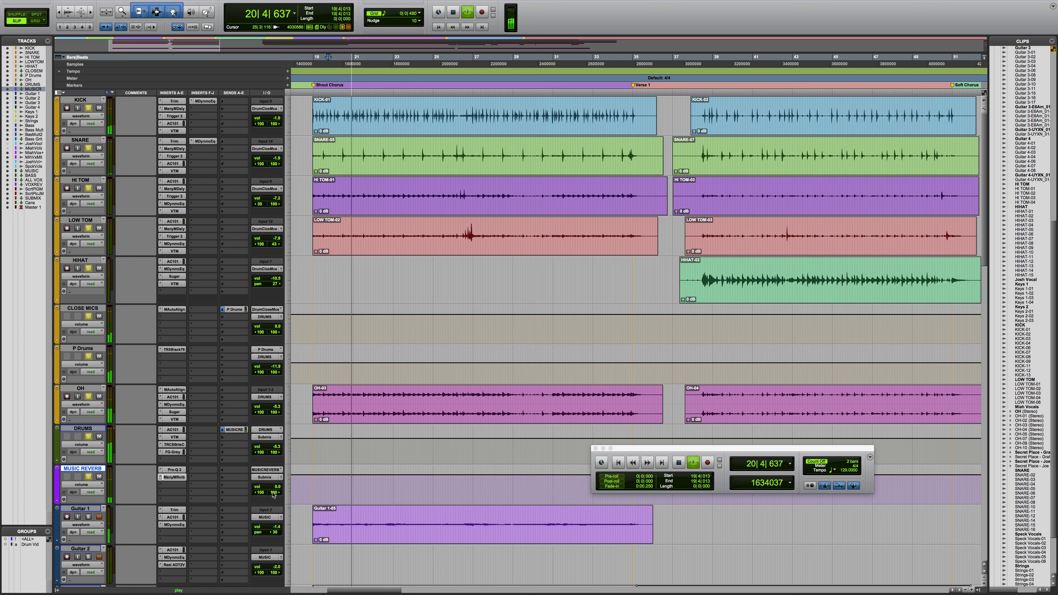
pyautogui.moveTo(273, 487); pyautogui.dragTo(275, 496)
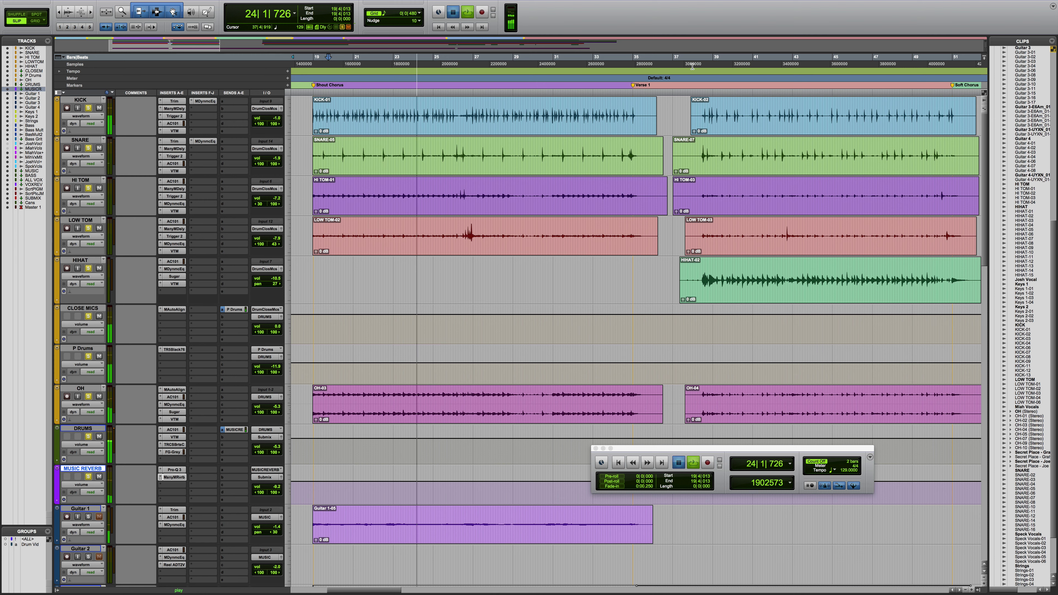
pyautogui.press('space')
# - Play from 39|1|729, enable the Drum Vid group, select the tracks from KICK through MUSIC REVERB, and stop playback
pyautogui.click(716, 58)
pyautogui.press('space')
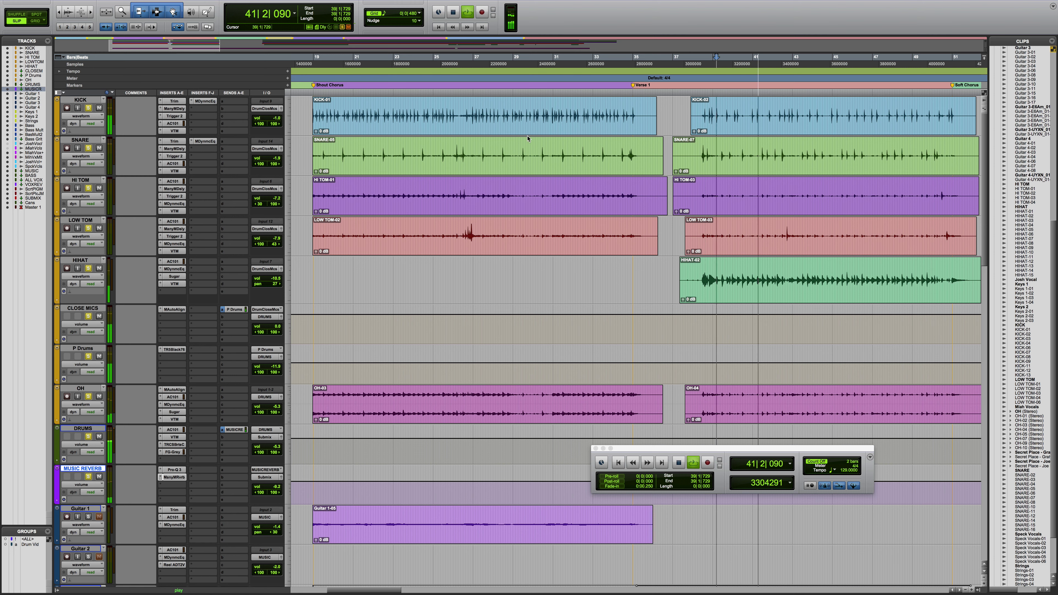
pyautogui.click(26, 546)
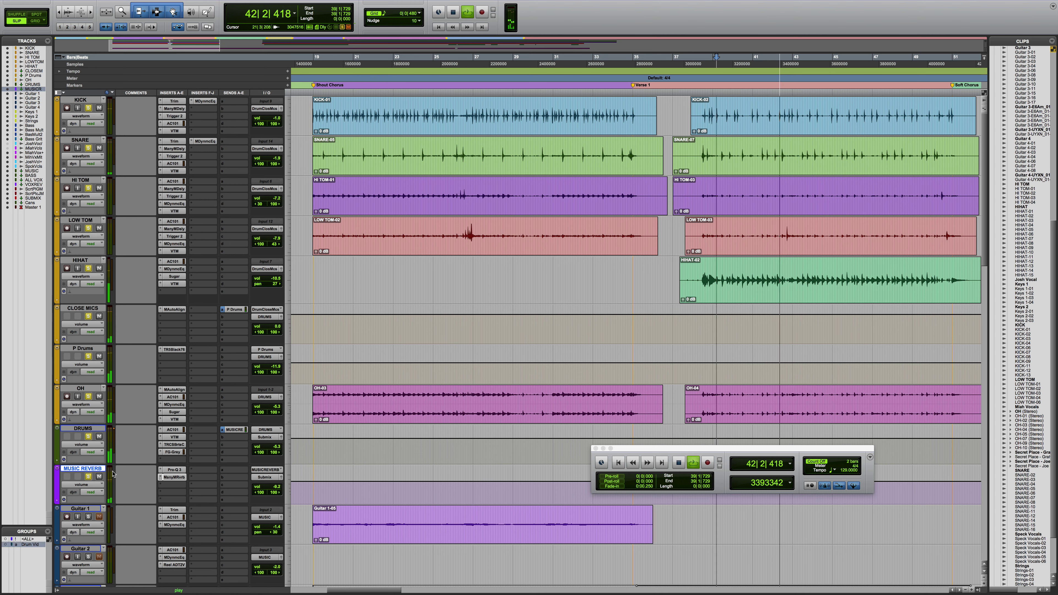
pyautogui.keyDown('shift'); pyautogui.click(88, 101); pyautogui.keyUp('shift')
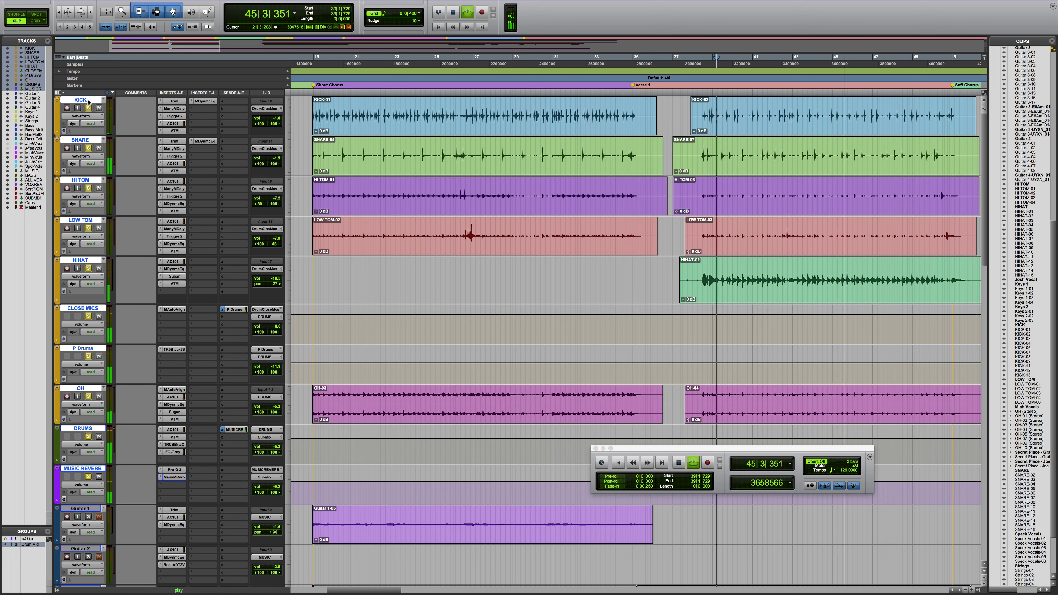
pyautogui.press('space')
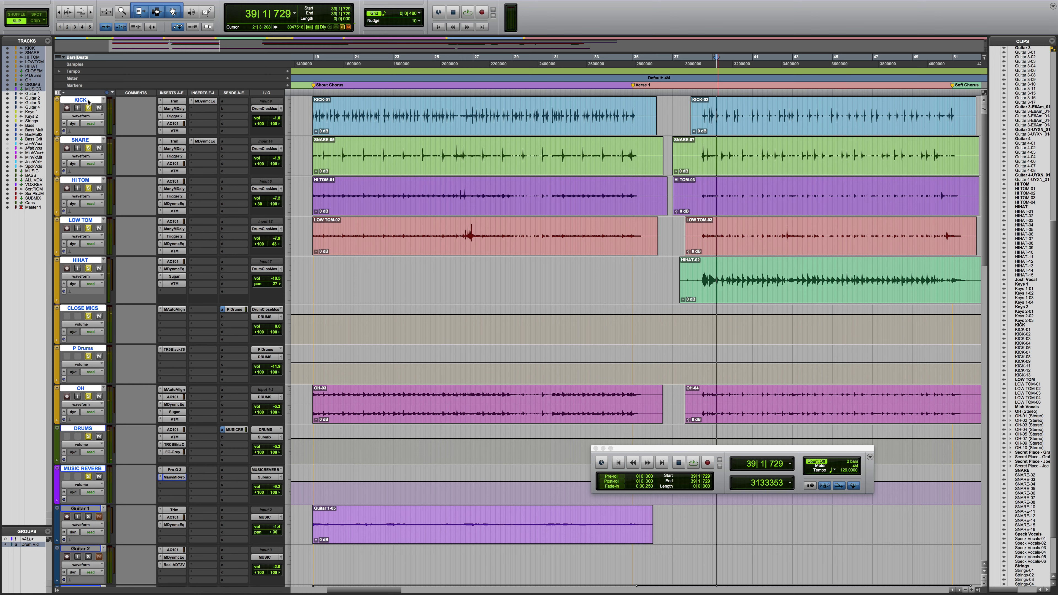
# - Compare the drums from 39|1|729 with all inserts on the selected tracks bypassed and with them active
pyautogui.press('super+shift+3')
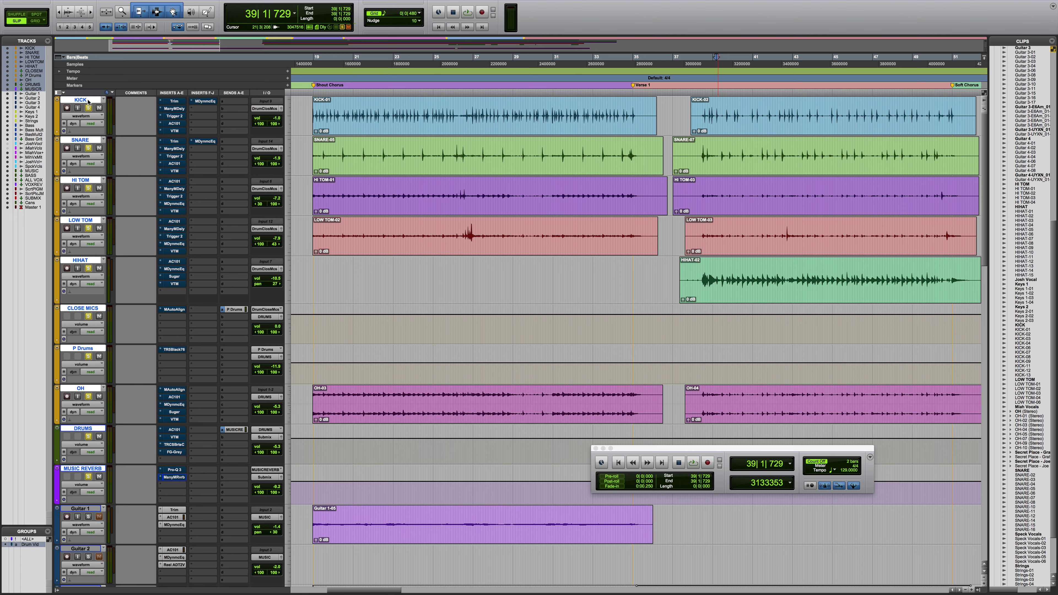
pyautogui.press('space')
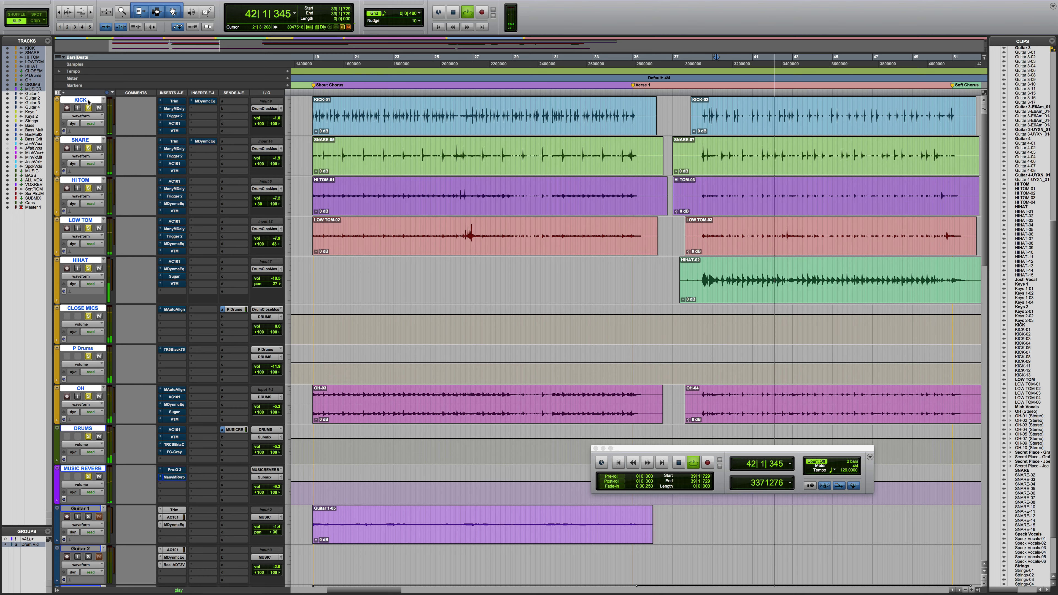
pyautogui.press('space')
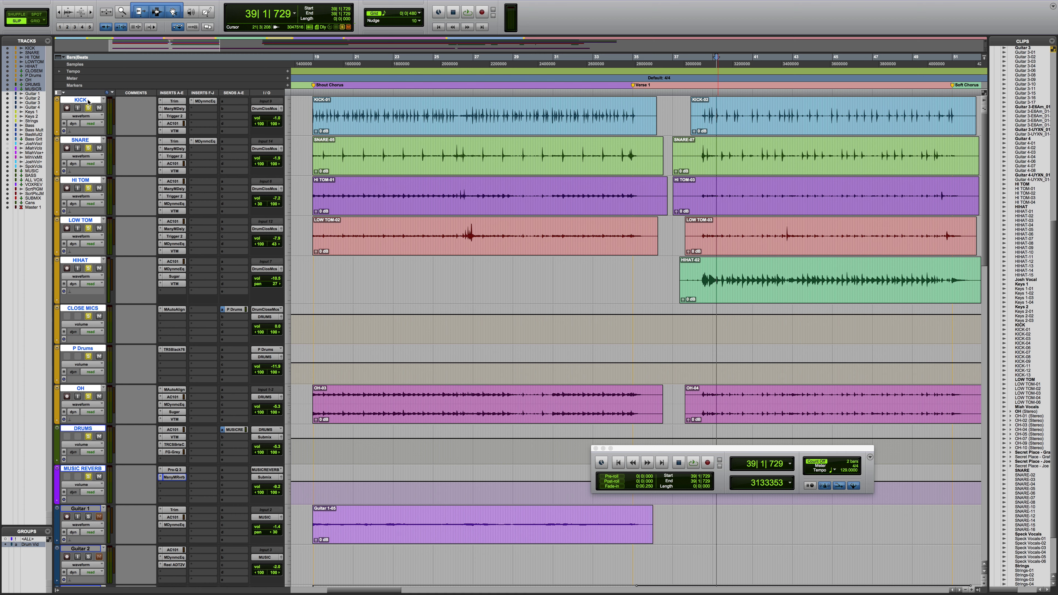
pyautogui.press('space')
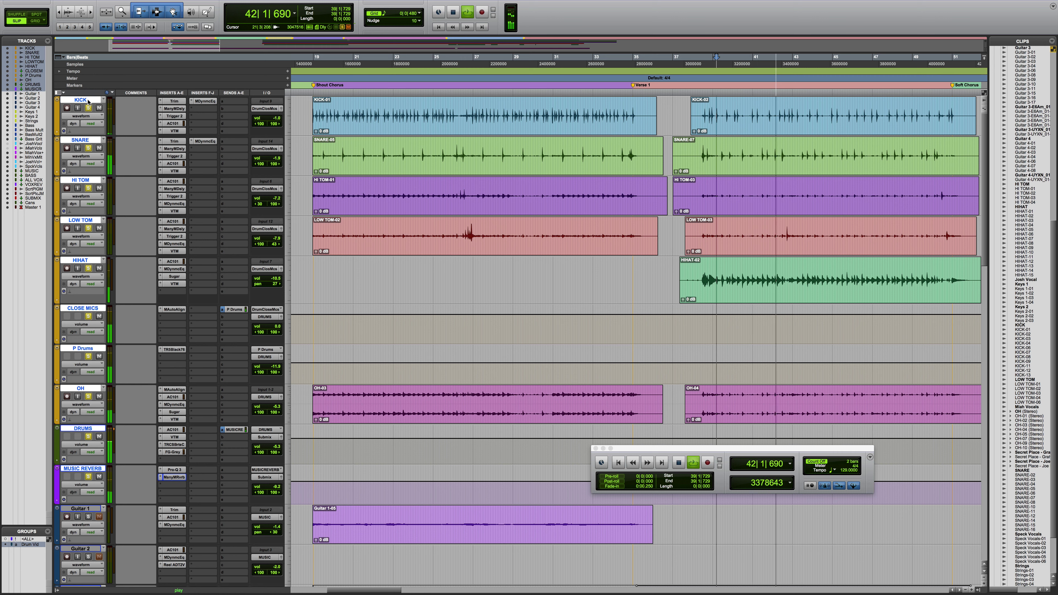
pyautogui.press('space')
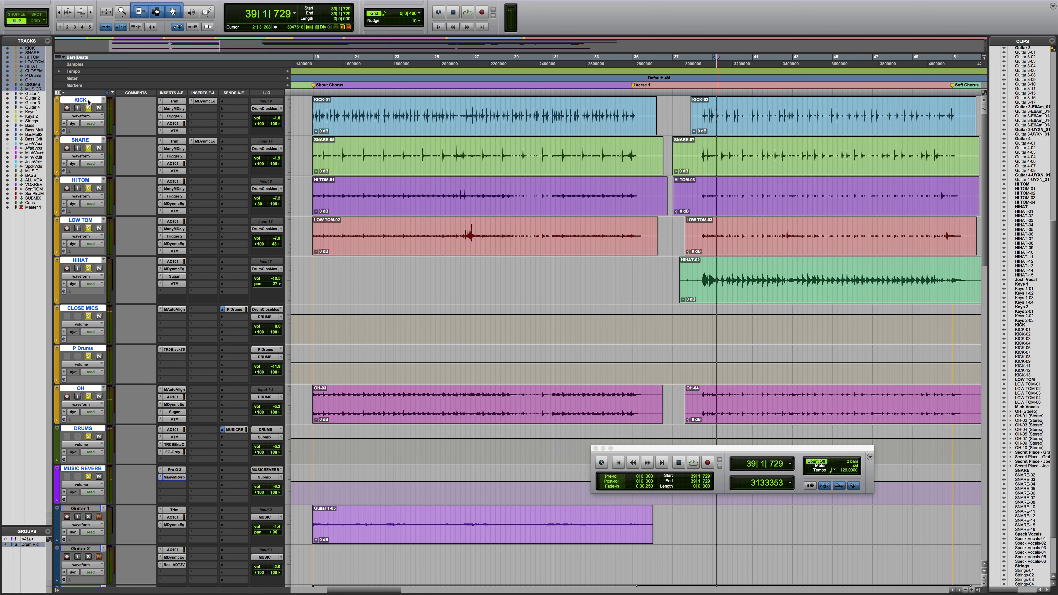